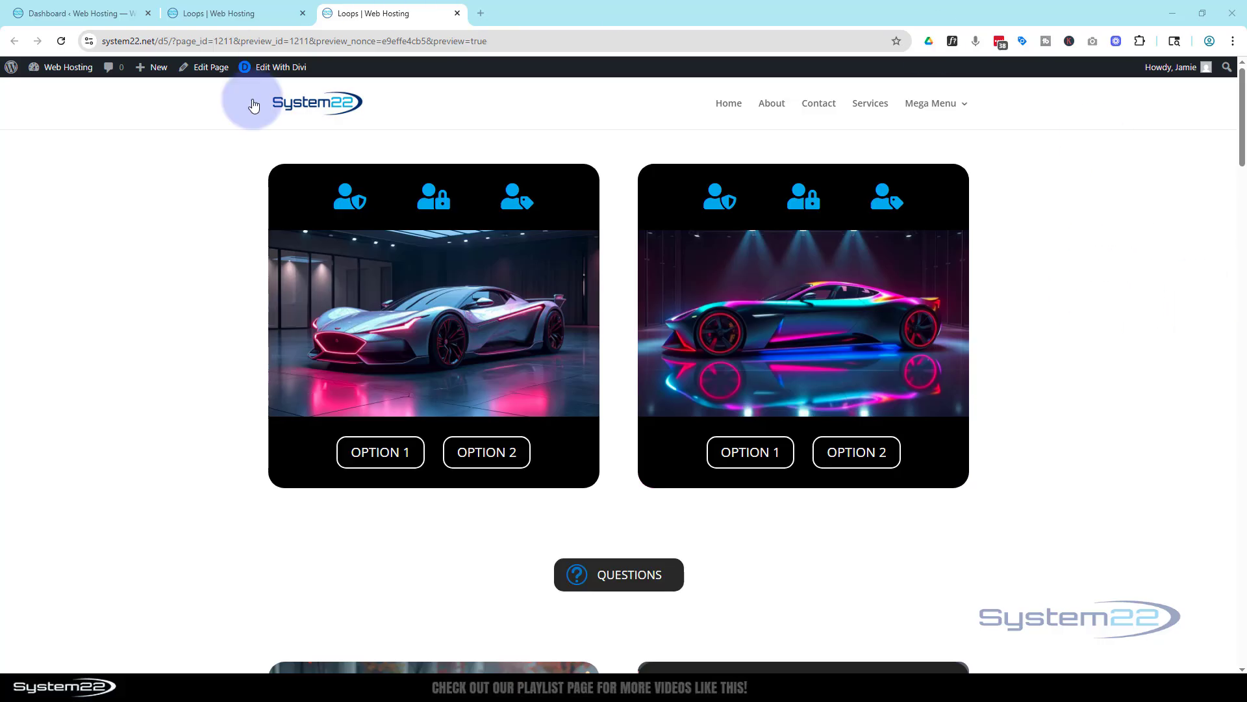
Reload the page preview, check the popup while scrolling through the page, close it, and repeat the reload and close.
left_click(59, 41)
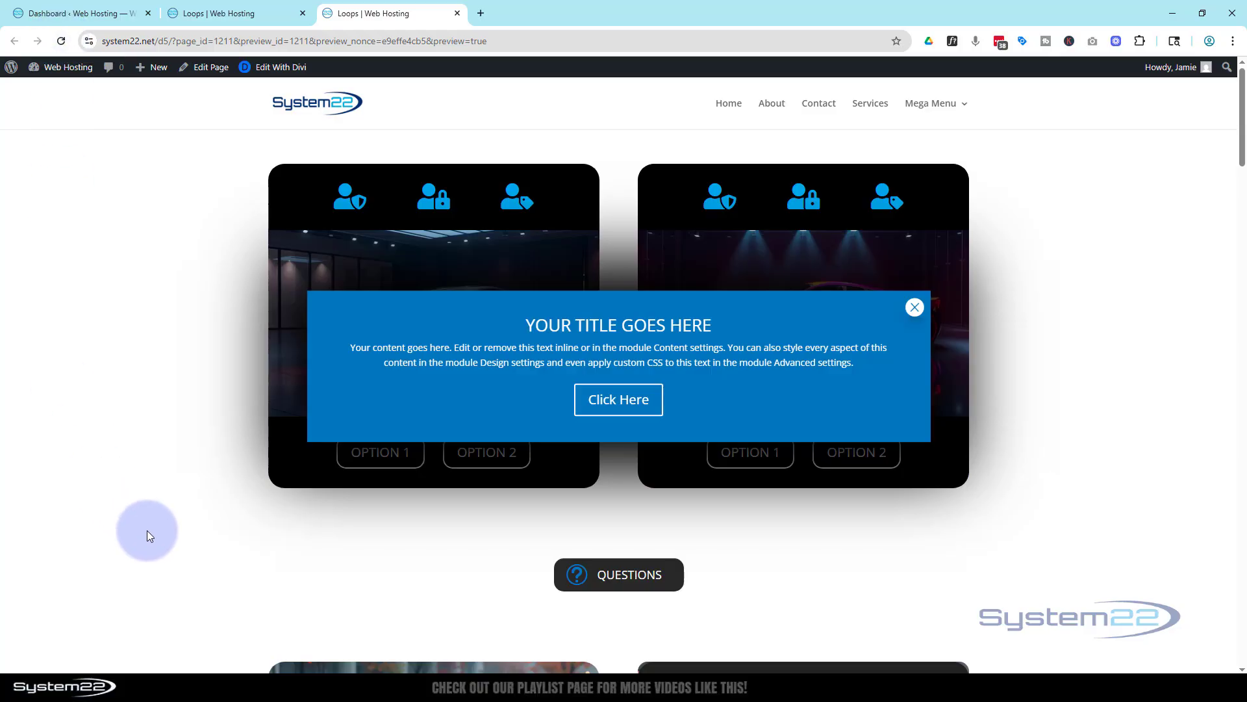
scroll(157, 465, "down", 15)
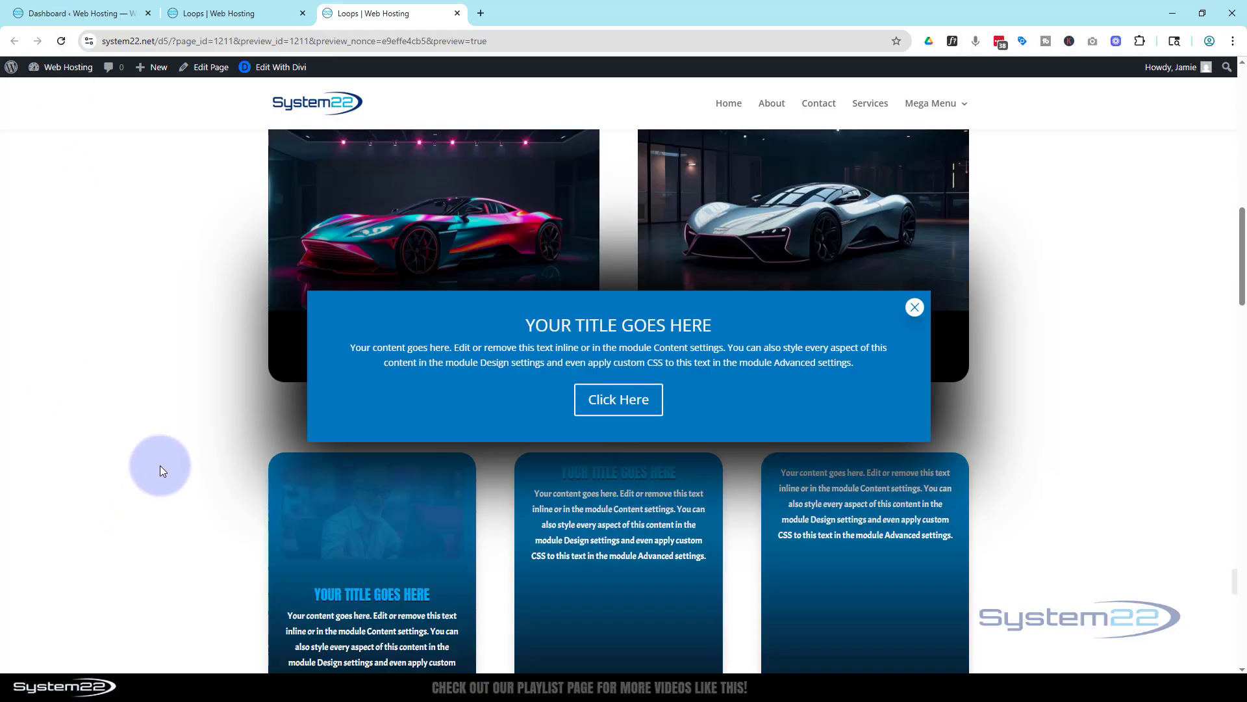
scroll(160, 465, "down", 9)
scroll(160, 467, "up", 10)
scroll(162, 464, "up", 10)
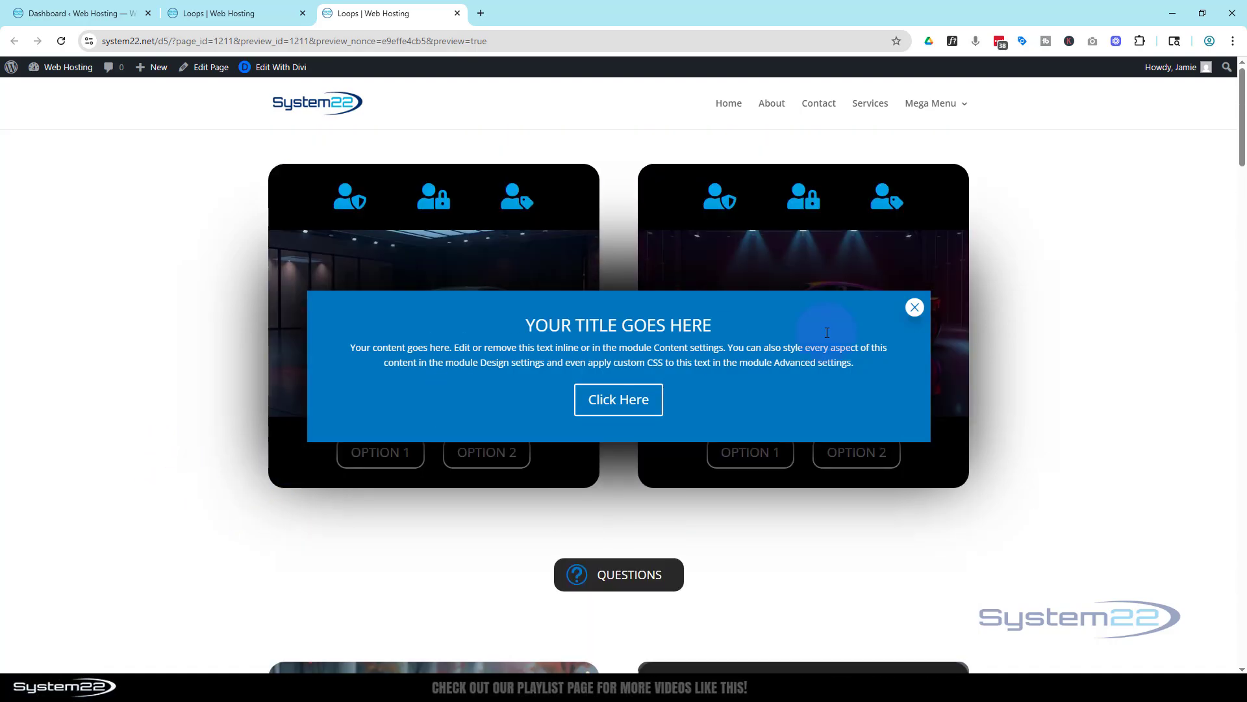
left_click(915, 307)
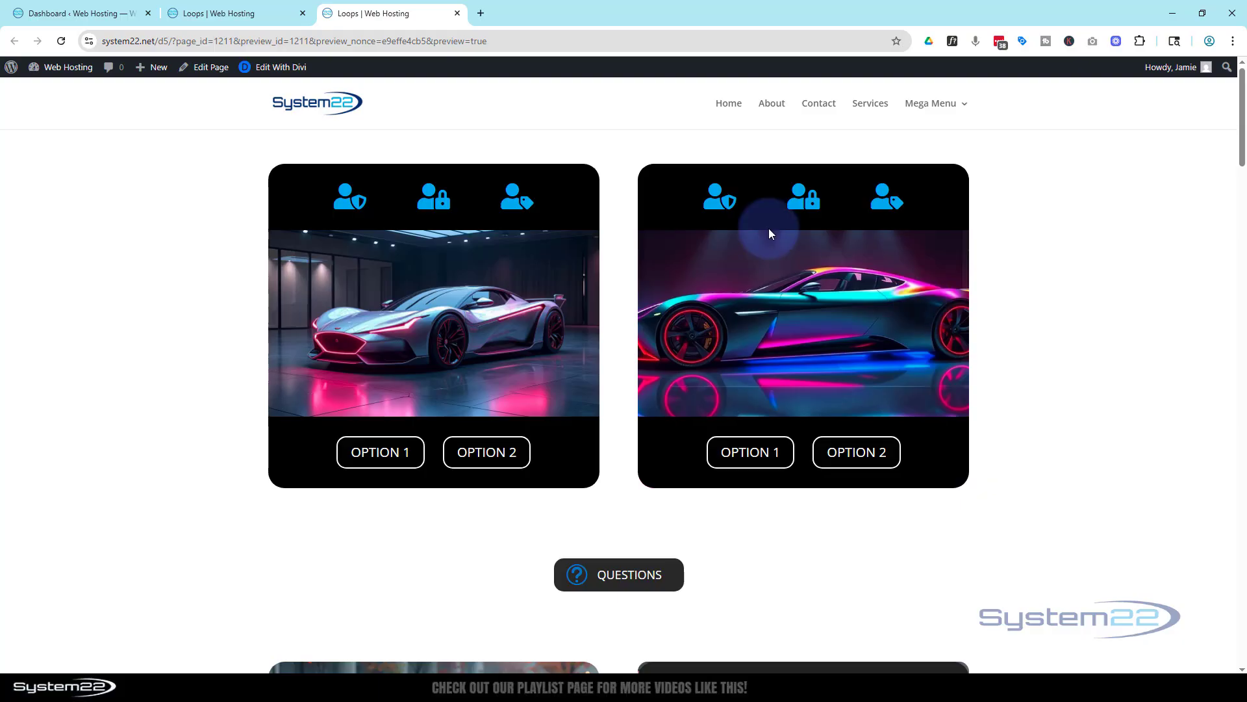
left_click(62, 40)
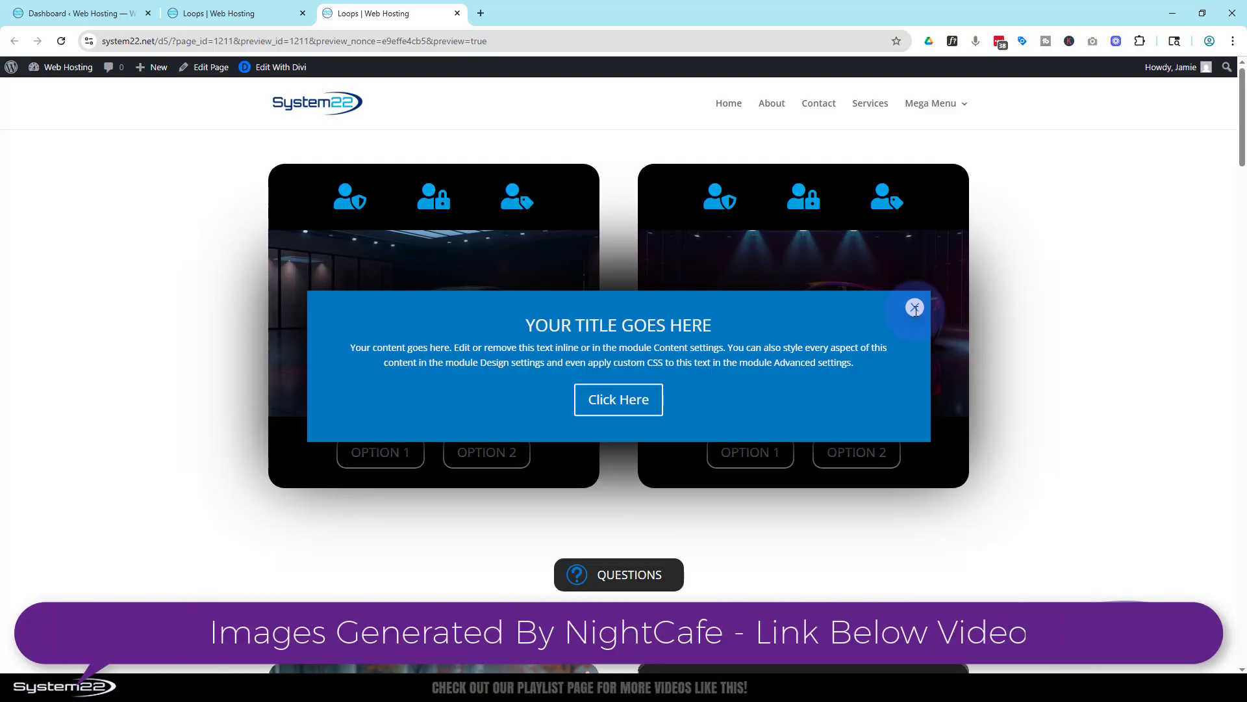
left_click(915, 308)
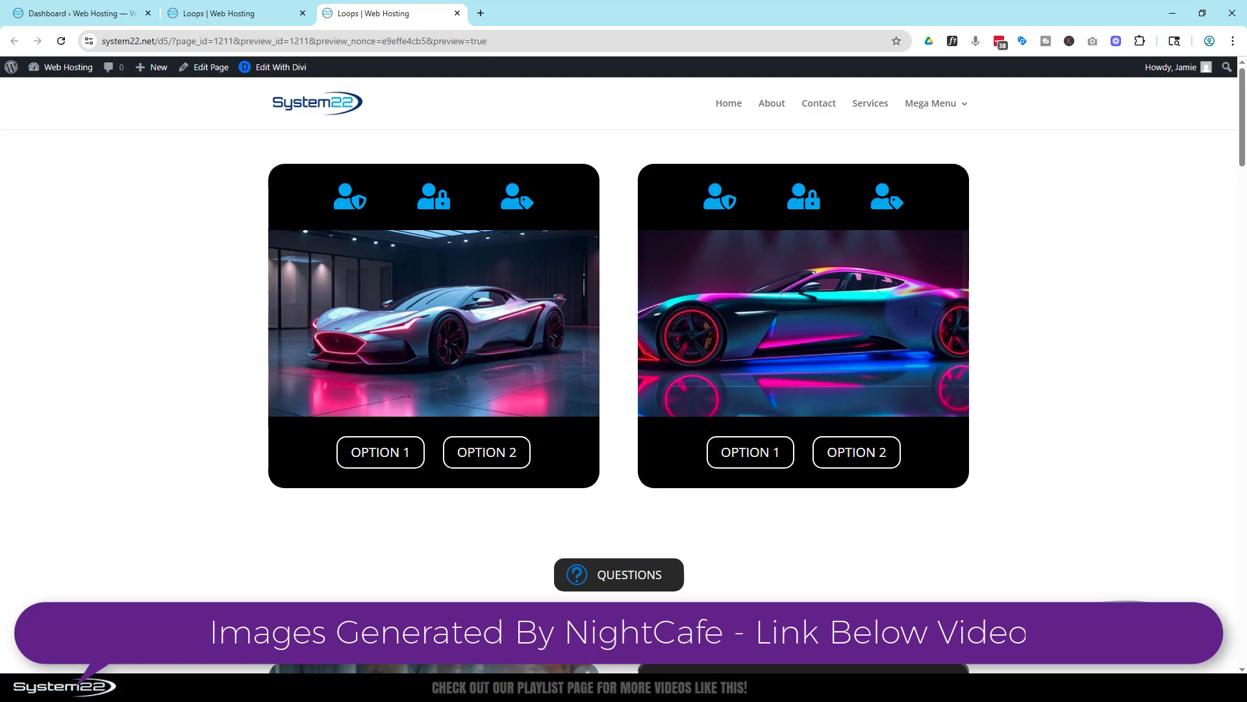
In the page builder, delete the existing popup row and insert a new single-column row below the two car cards.
left_click(248, 10)
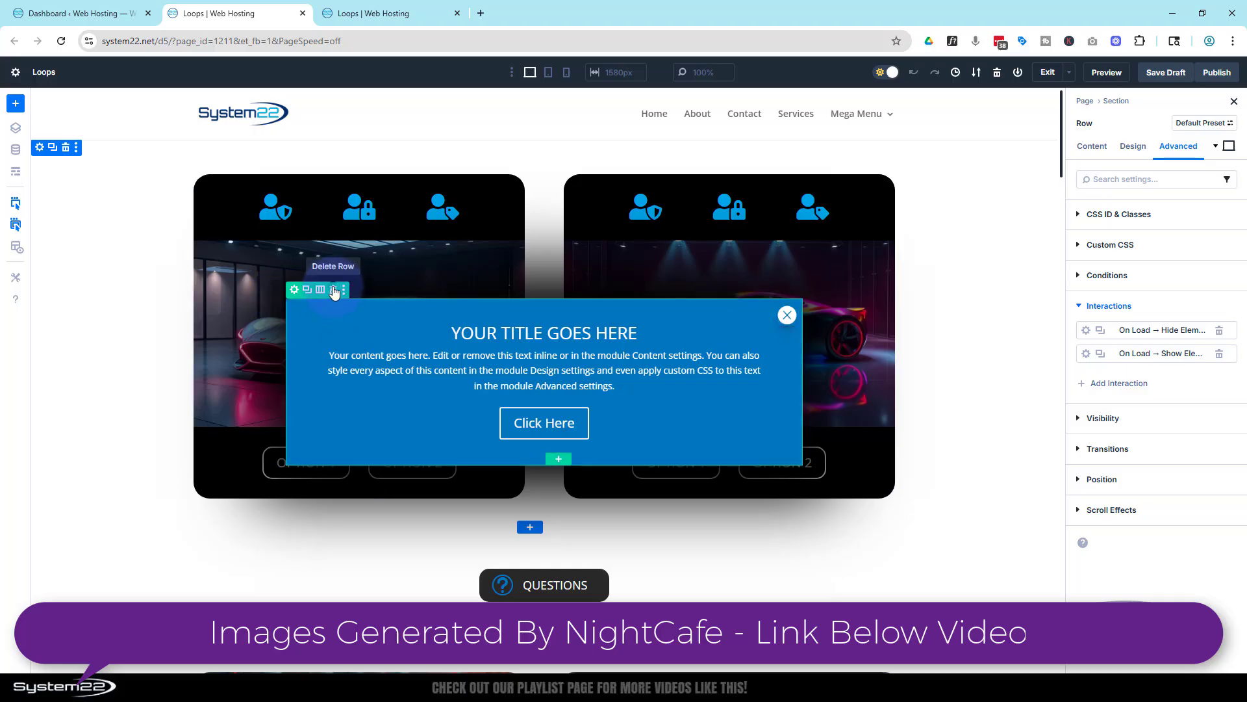
left_click(334, 292)
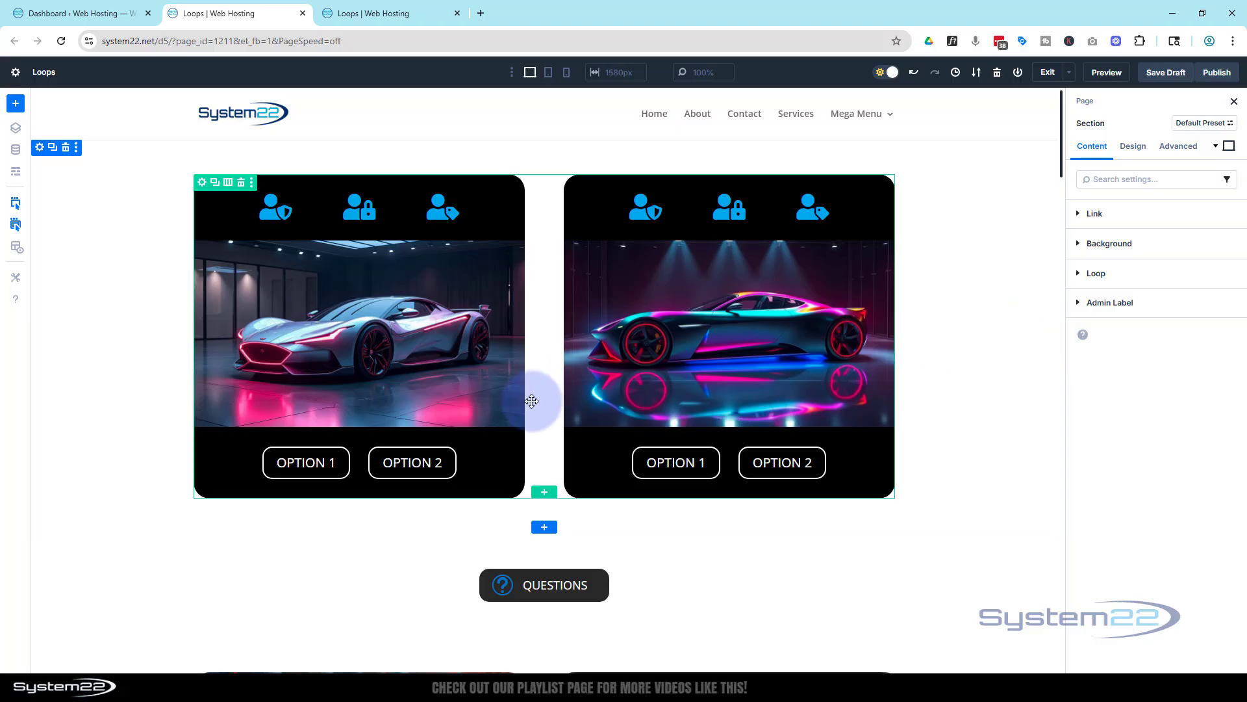
left_click(544, 496)
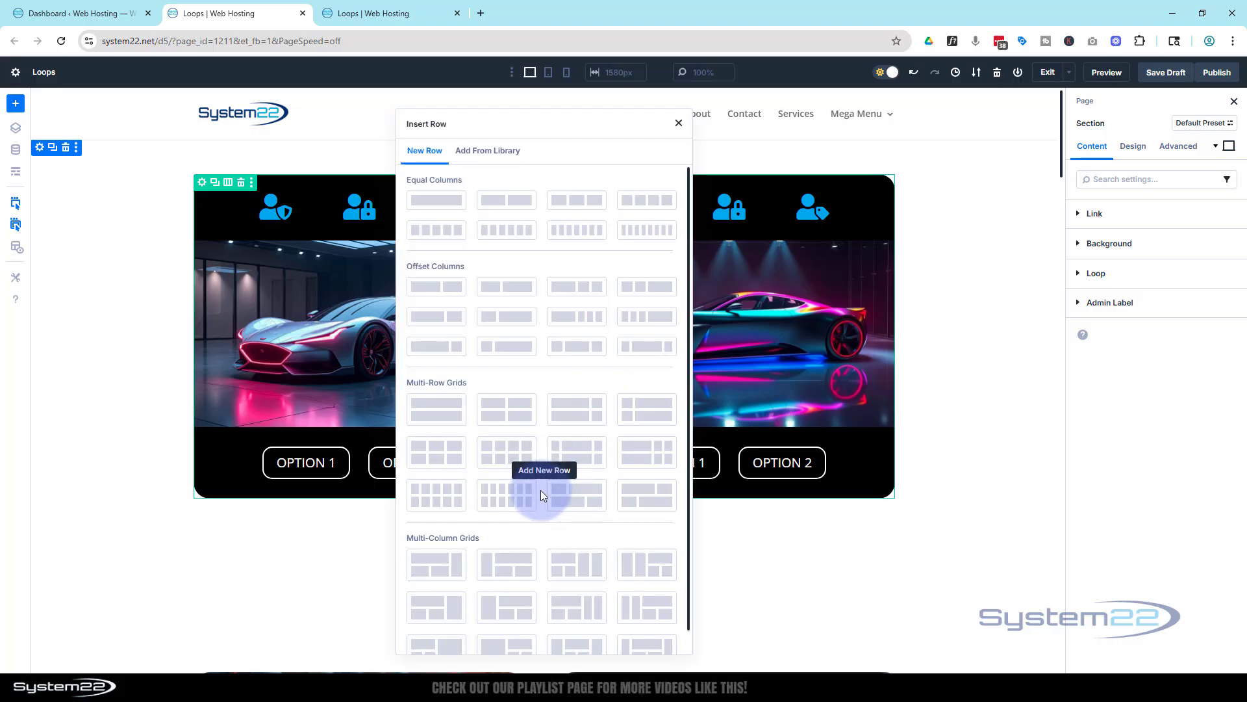
left_click(424, 199)
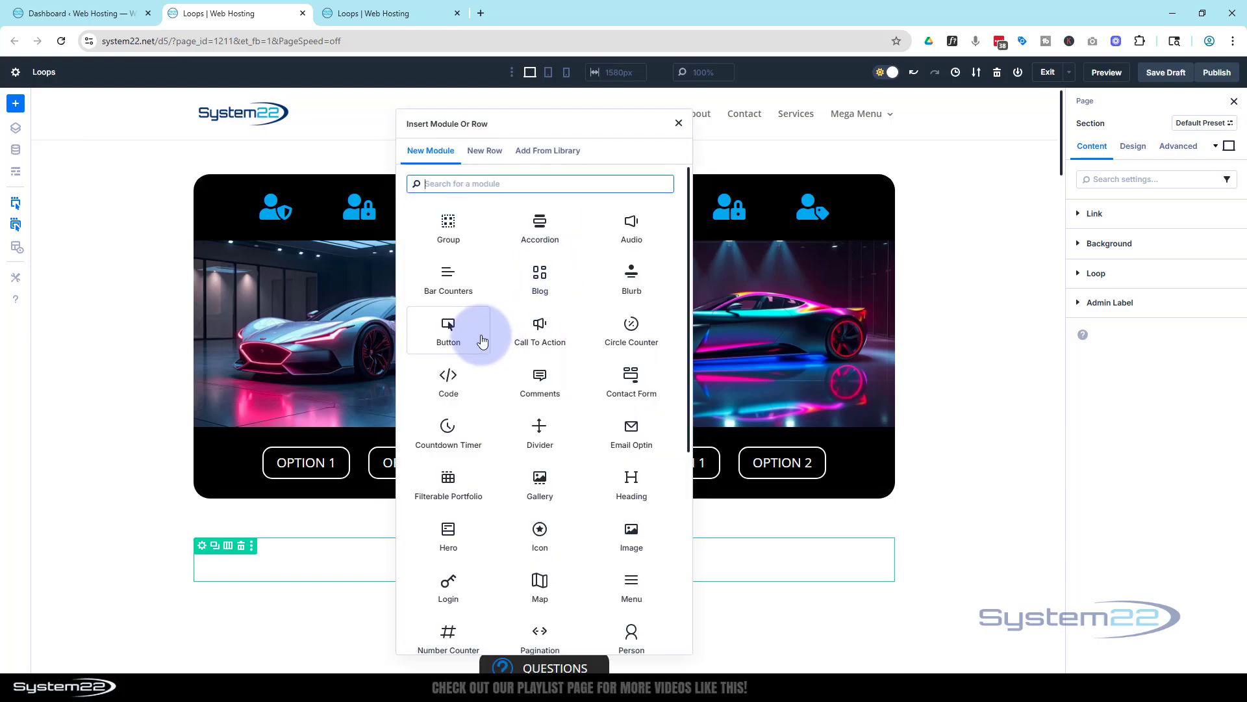
Add a Call To Action module to the new row.
scroll(544, 361, "down", 4)
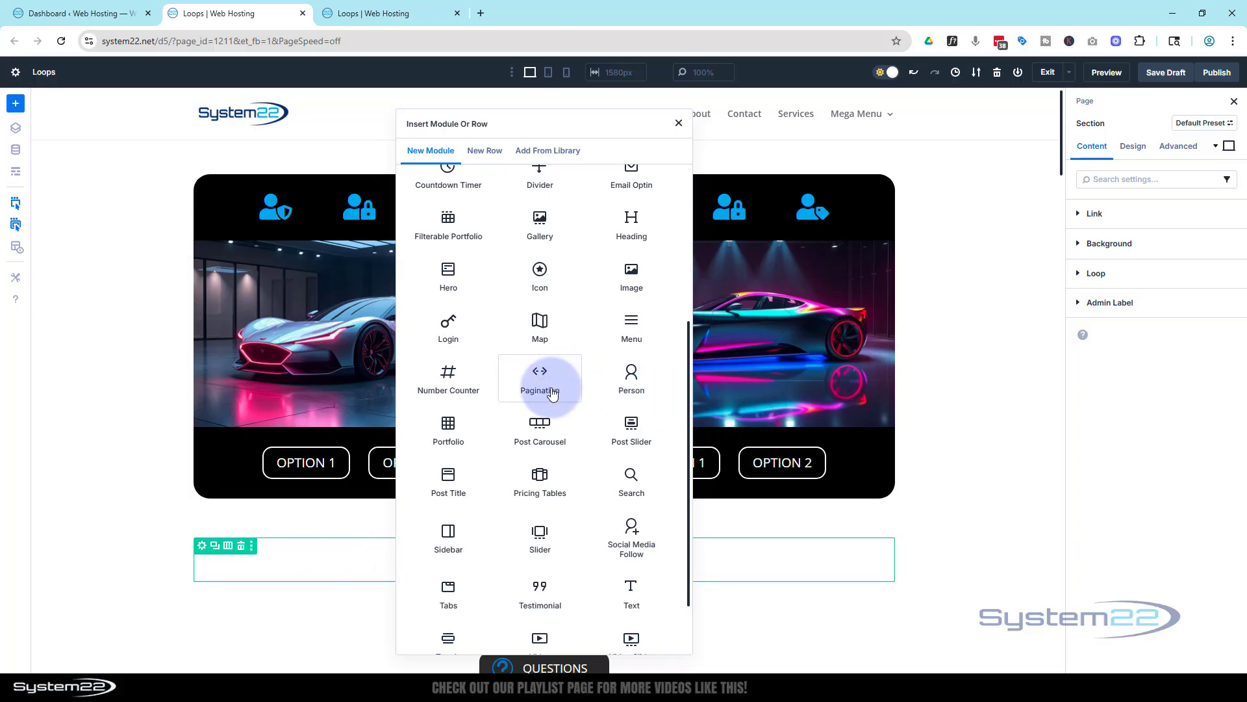
scroll(554, 392, "up", 2)
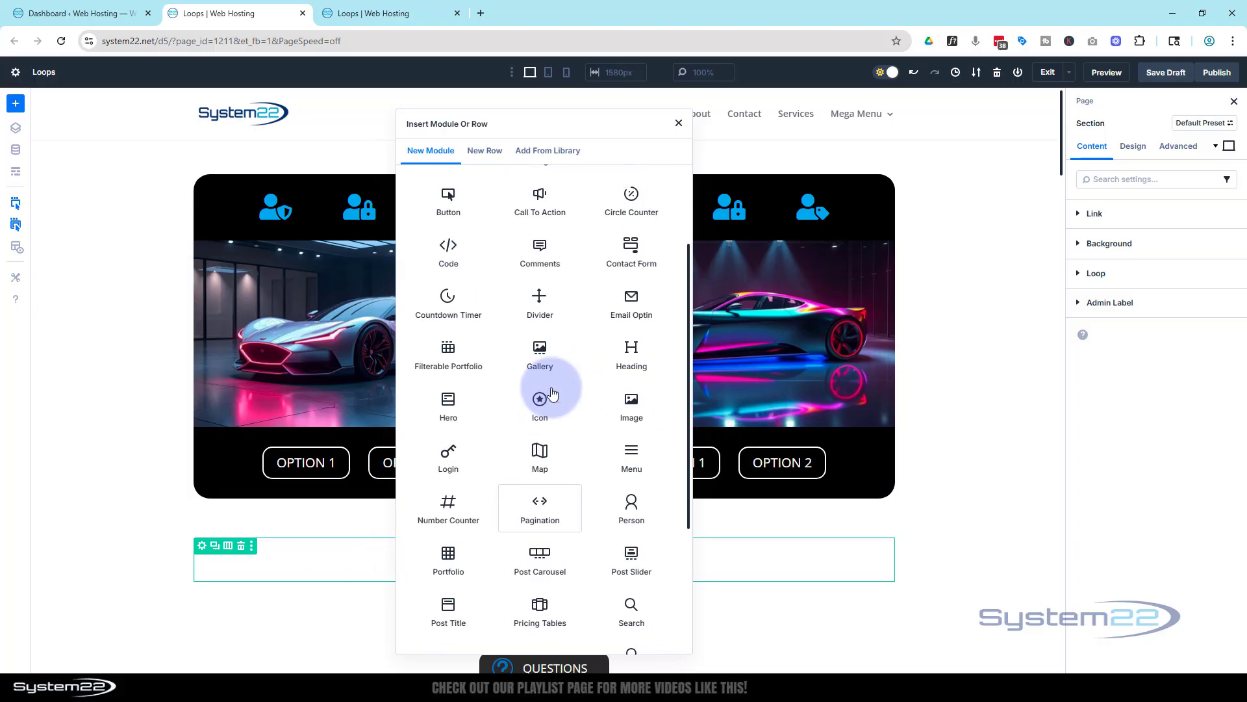
left_click(537, 200)
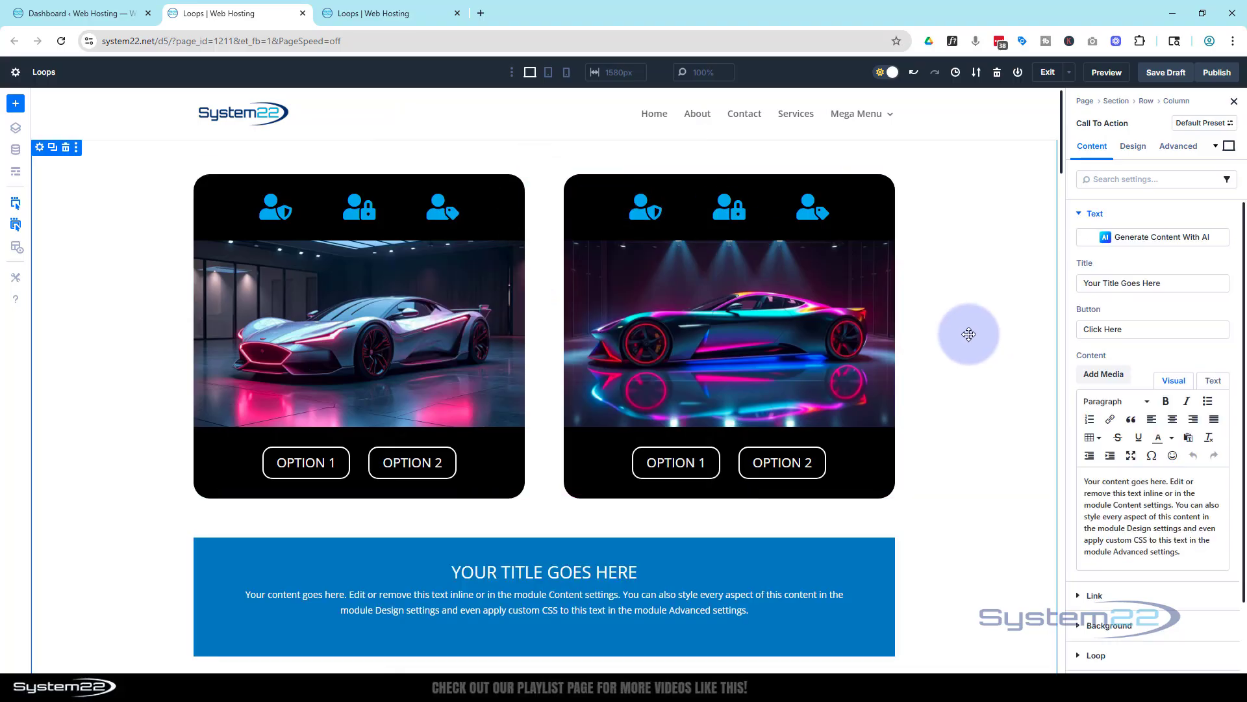
Set the Call To Action's button link URL to "#".
scroll(961, 333, "down", 2)
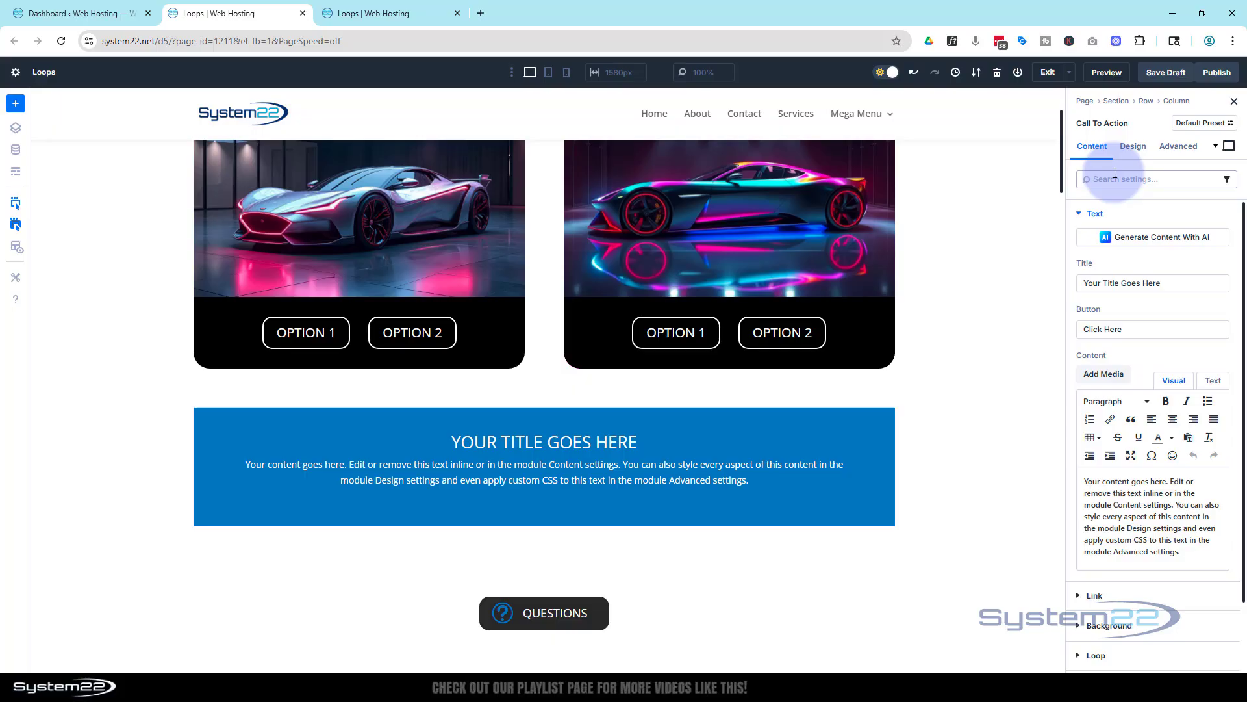
scroll(1111, 253, "down", 1)
scroll(1118, 273, "down", 2)
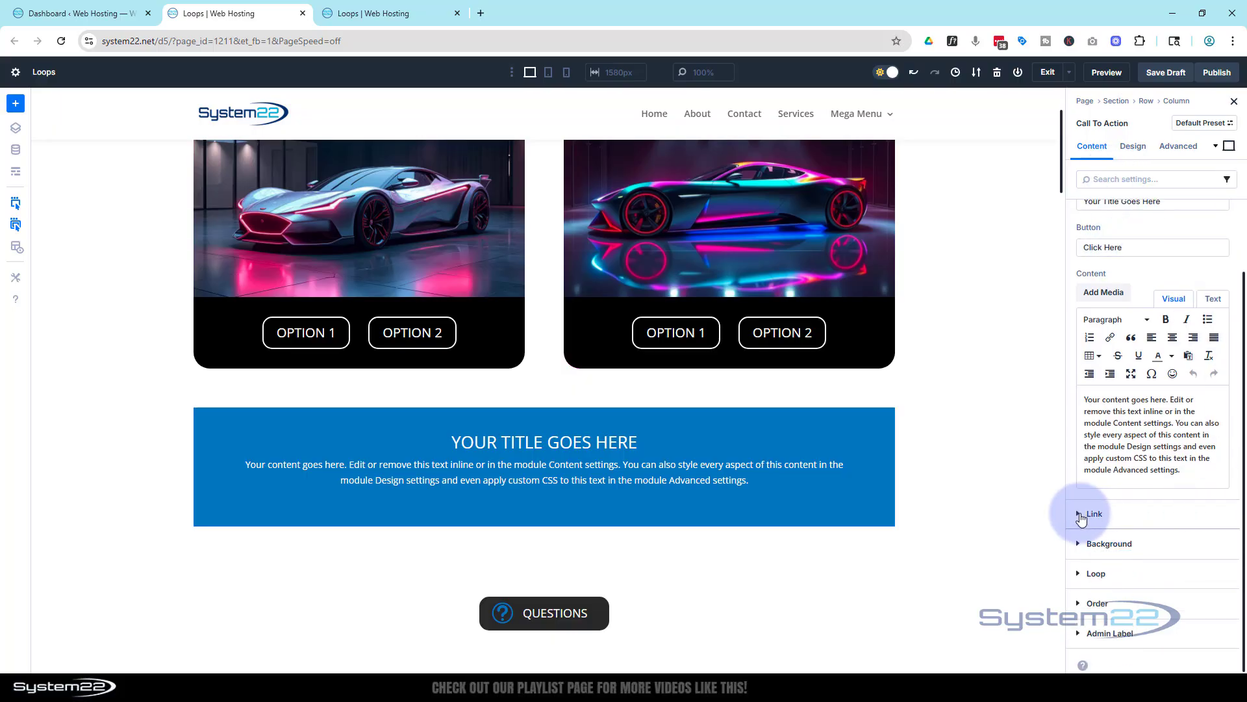
left_click(1080, 515)
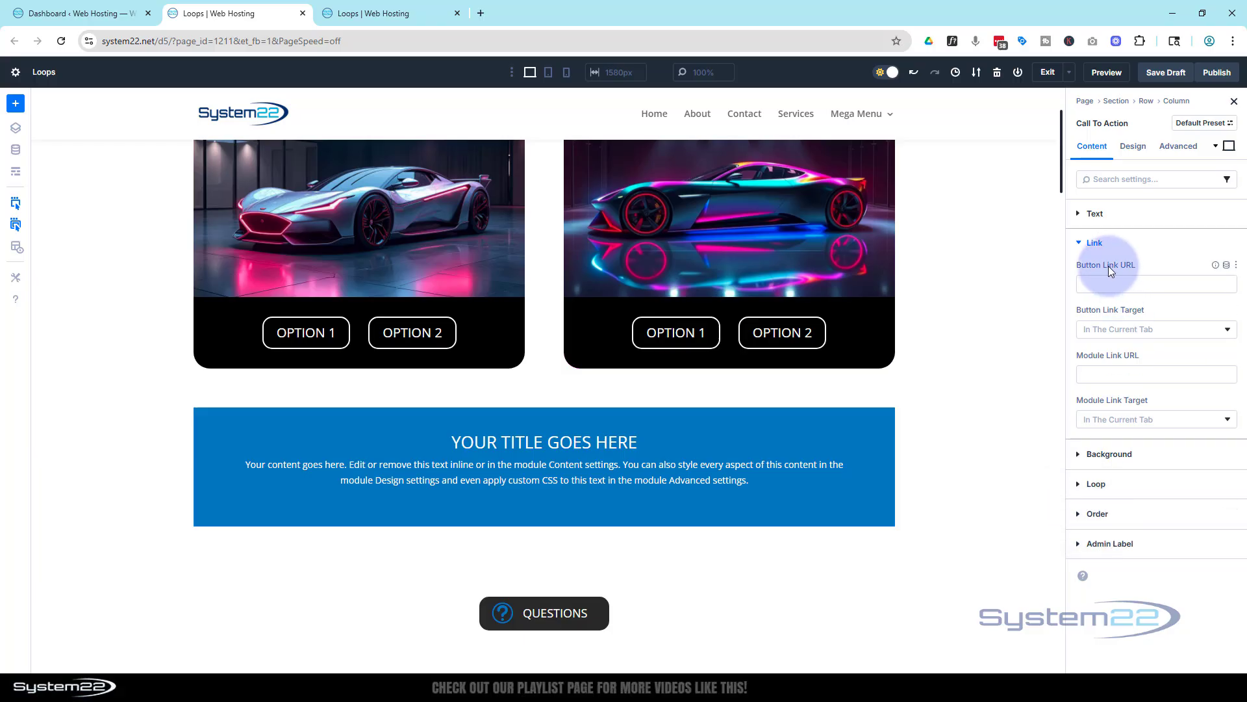
left_click(1092, 283)
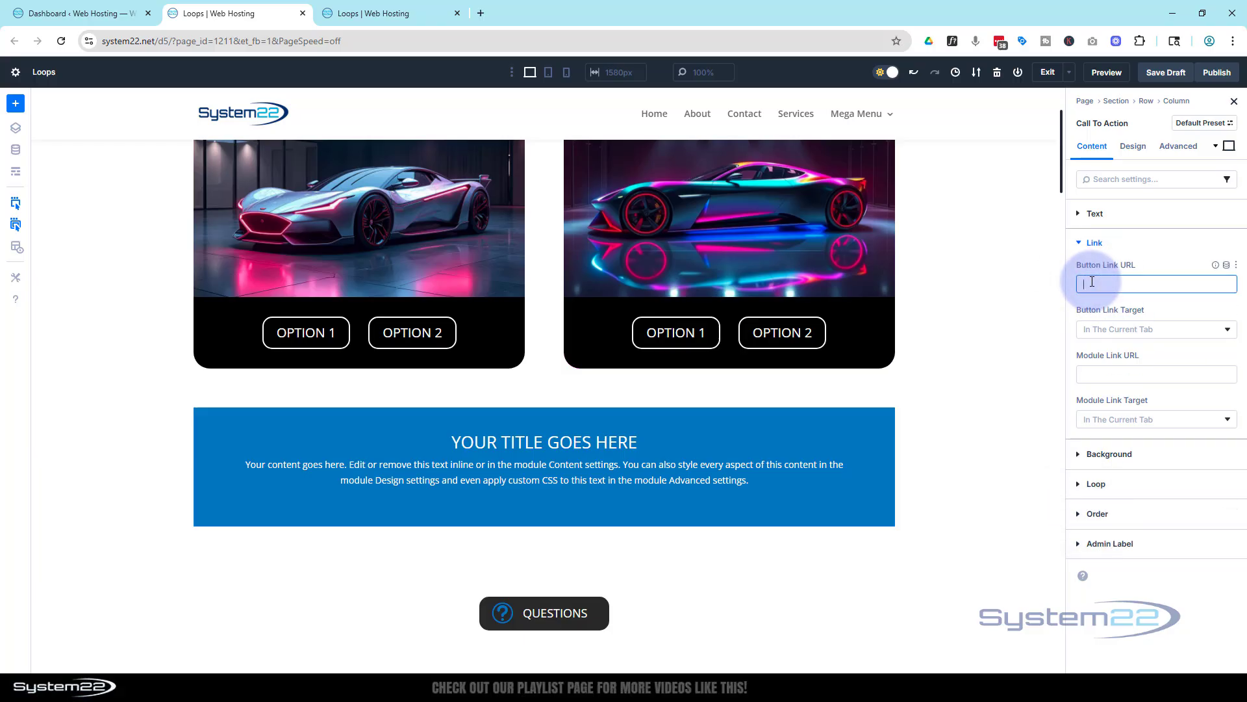
type("#")
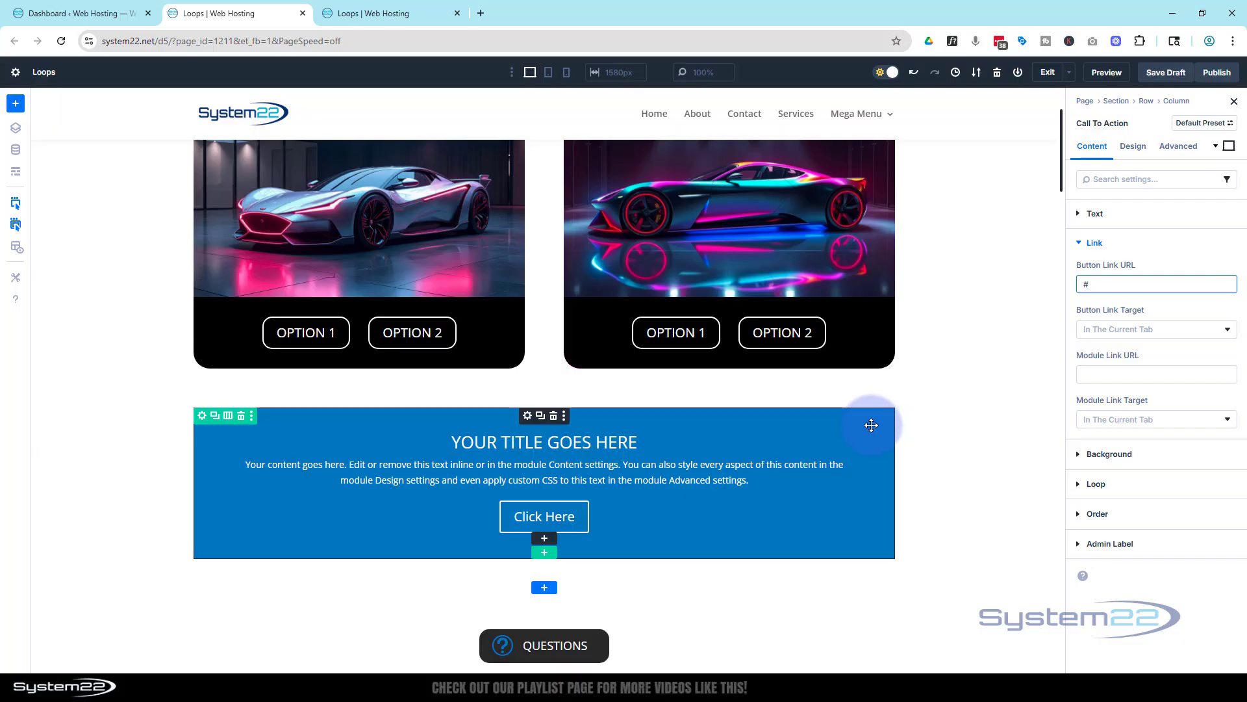
Add an Icon module below the Call To Action, search the icons for "close" and choose the X in a filled circle.
left_click(544, 540)
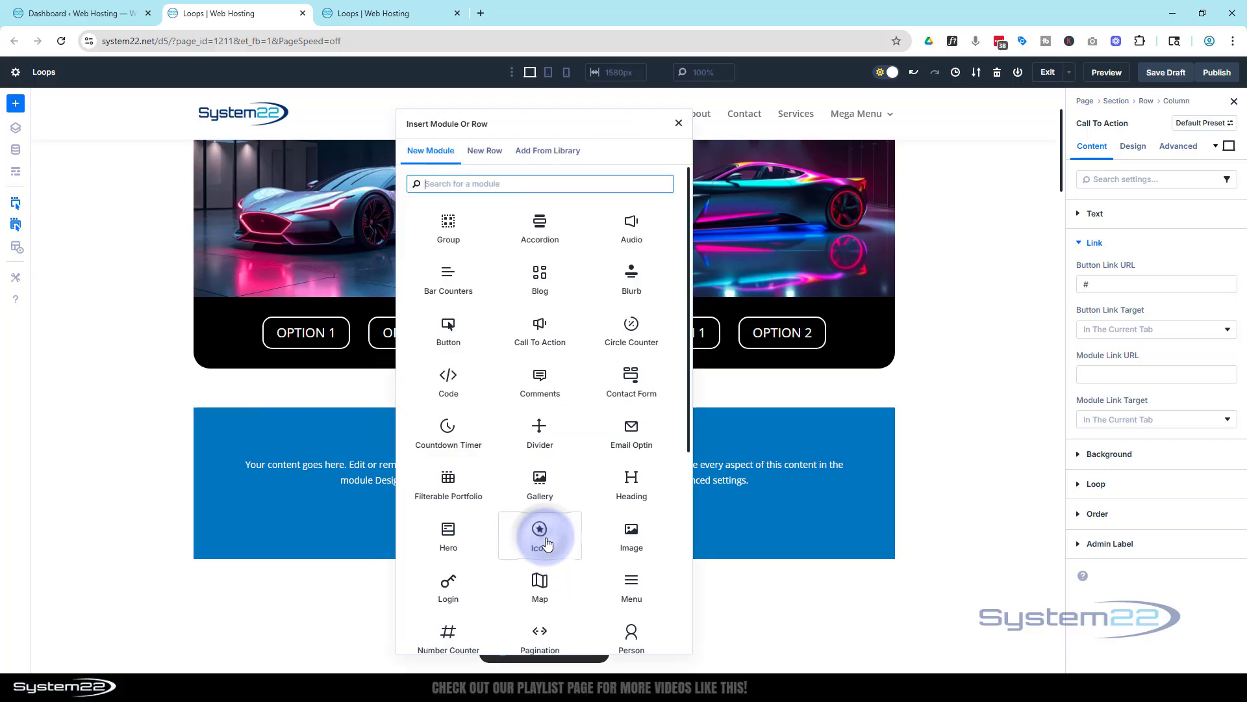
left_click(539, 536)
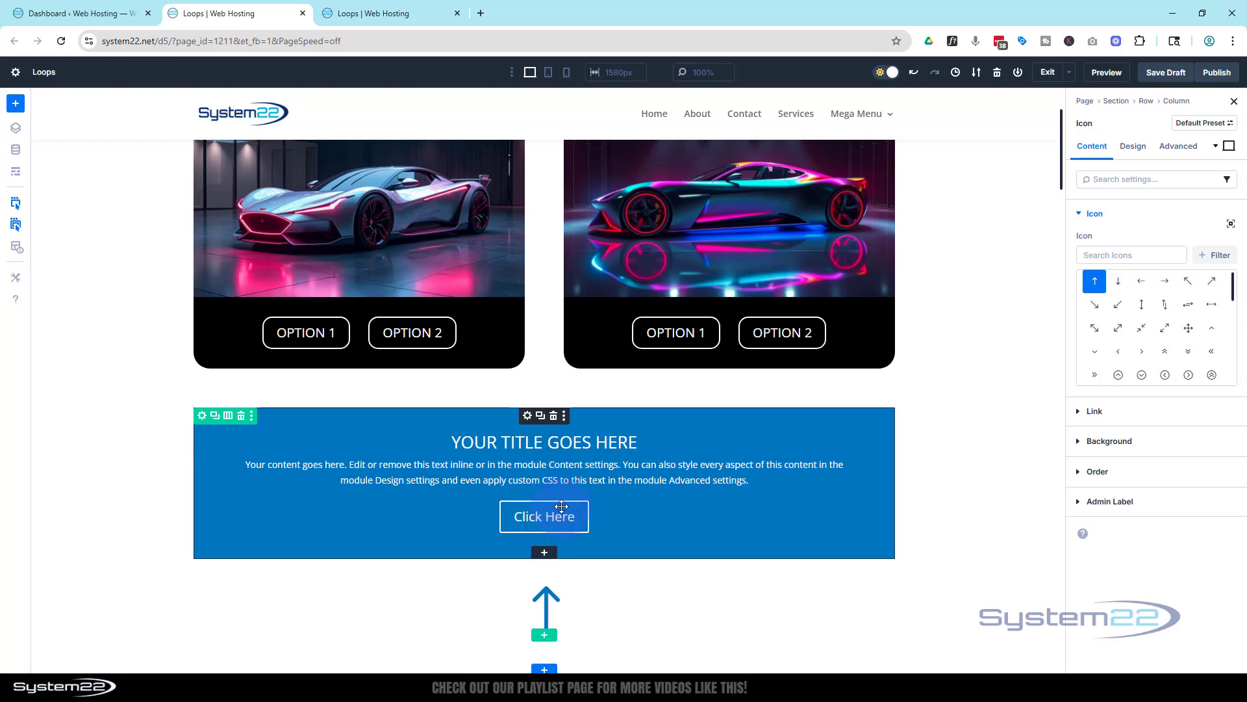
left_click(1082, 254)
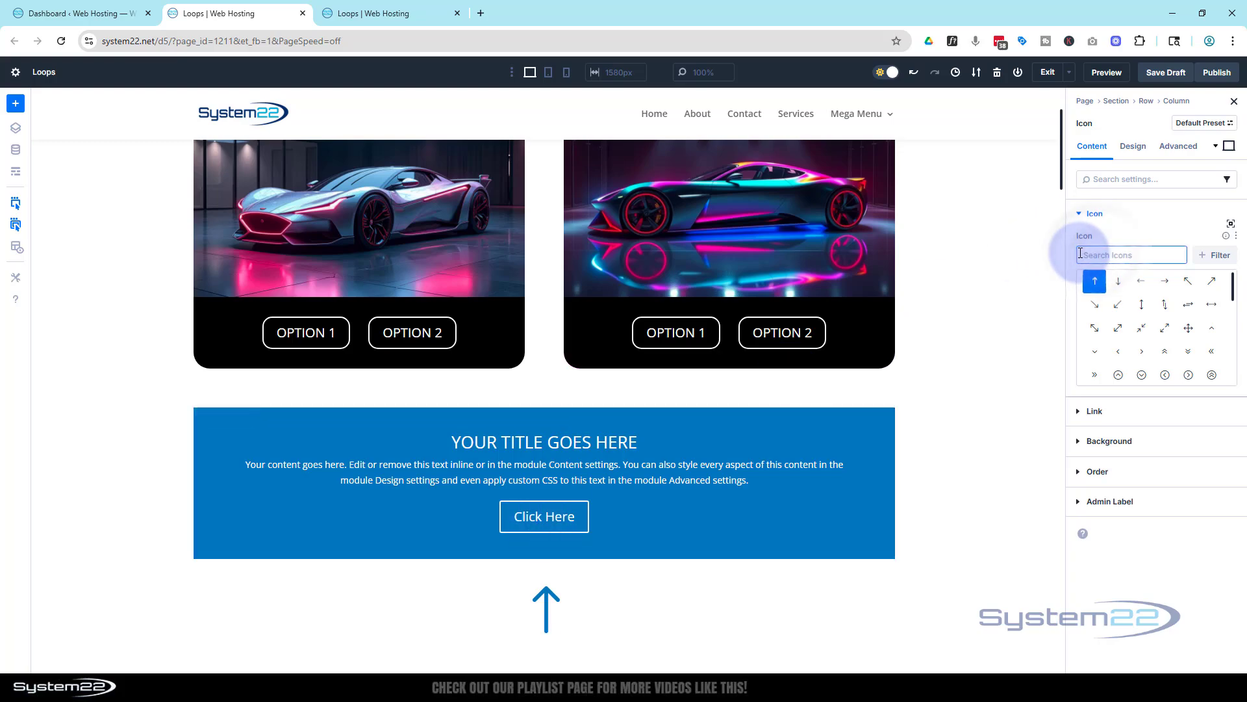
type("close")
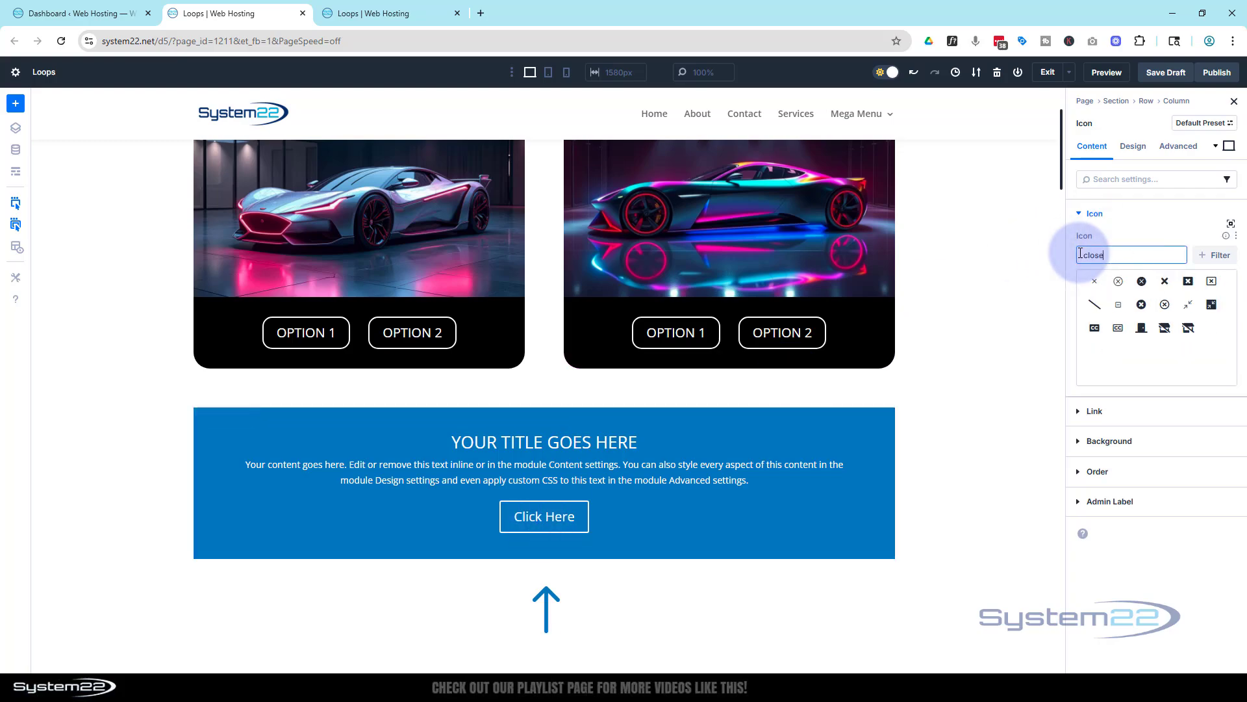
left_click(1141, 281)
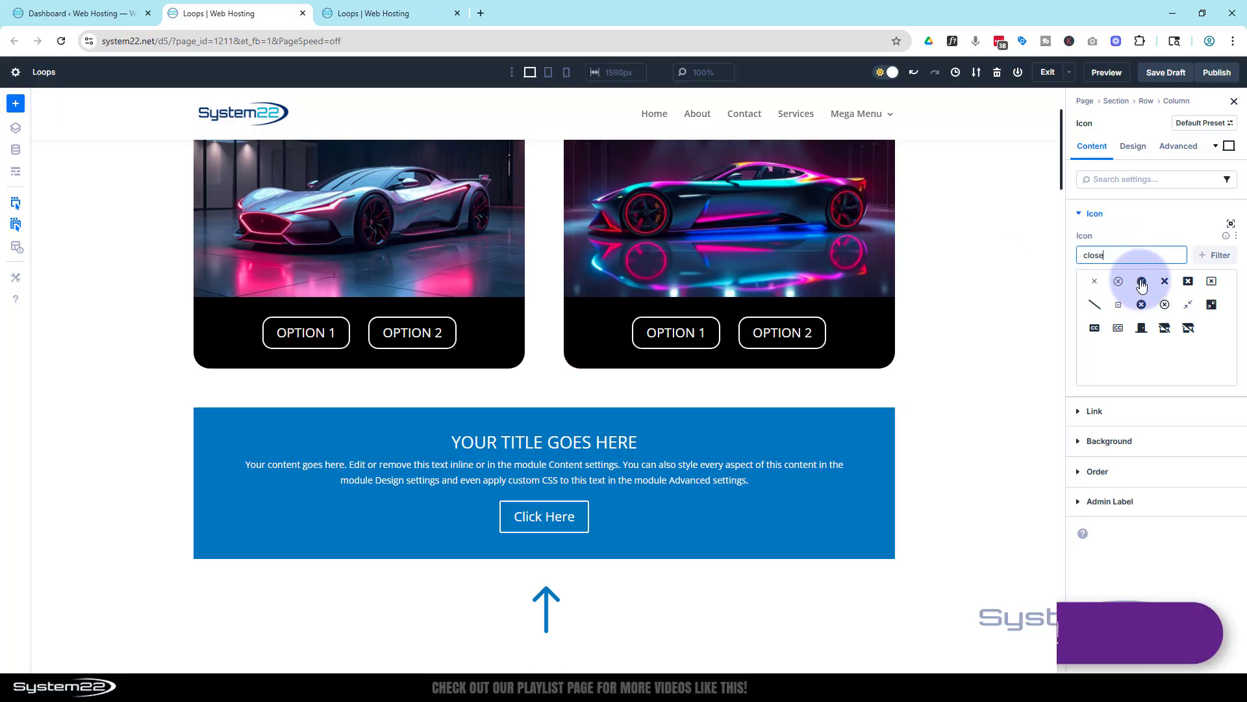
Set the close icon's color to white (FFFFFF).
left_click(1142, 147)
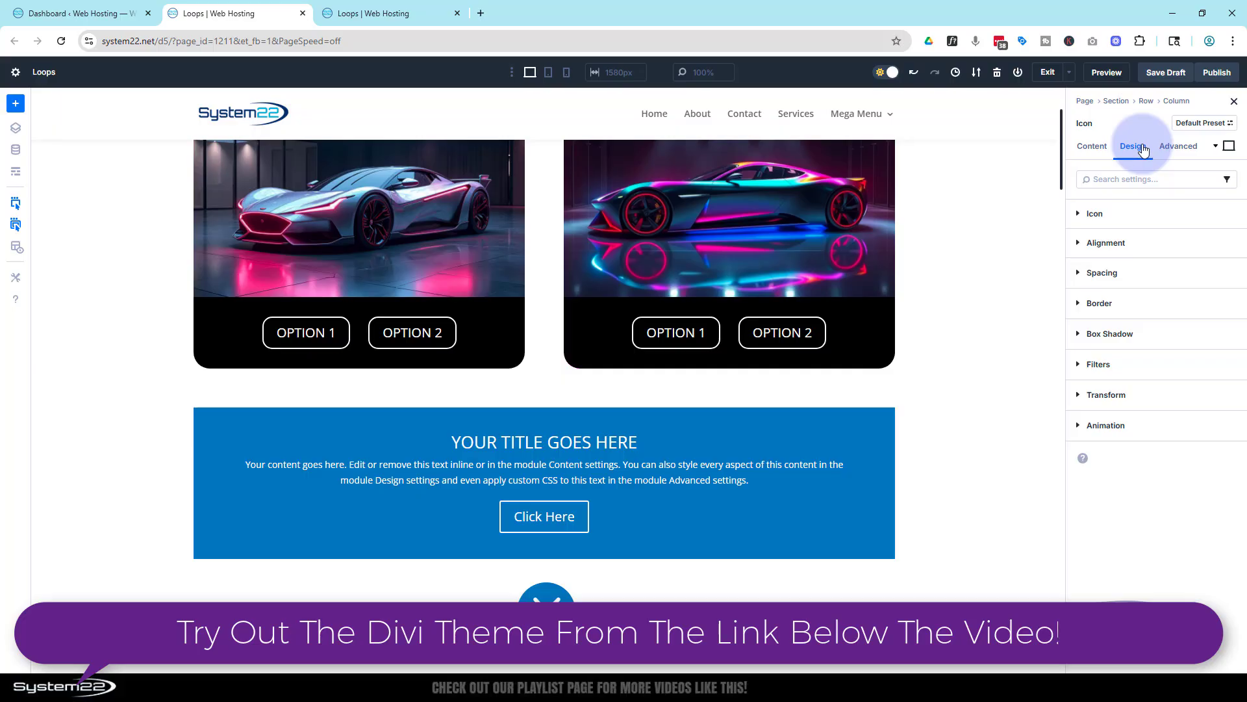
left_click(1077, 219)
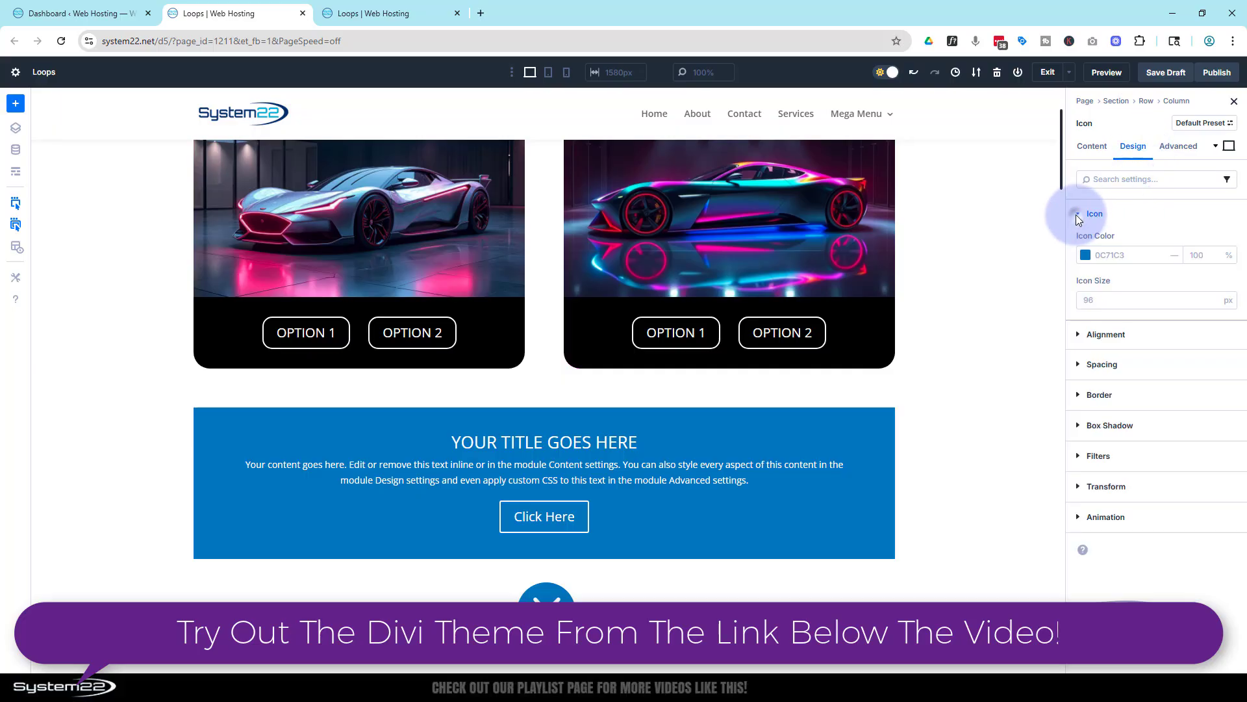
left_click(1085, 255)
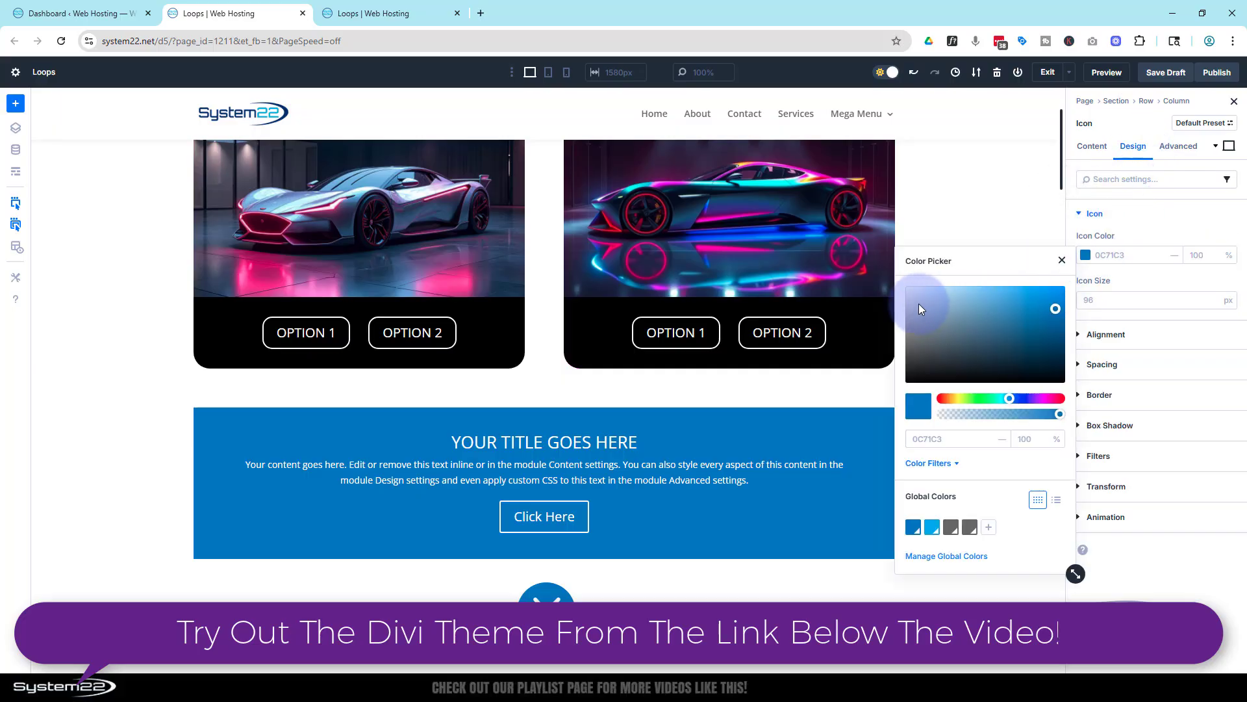
left_click_drag(923, 304, 884, 270)
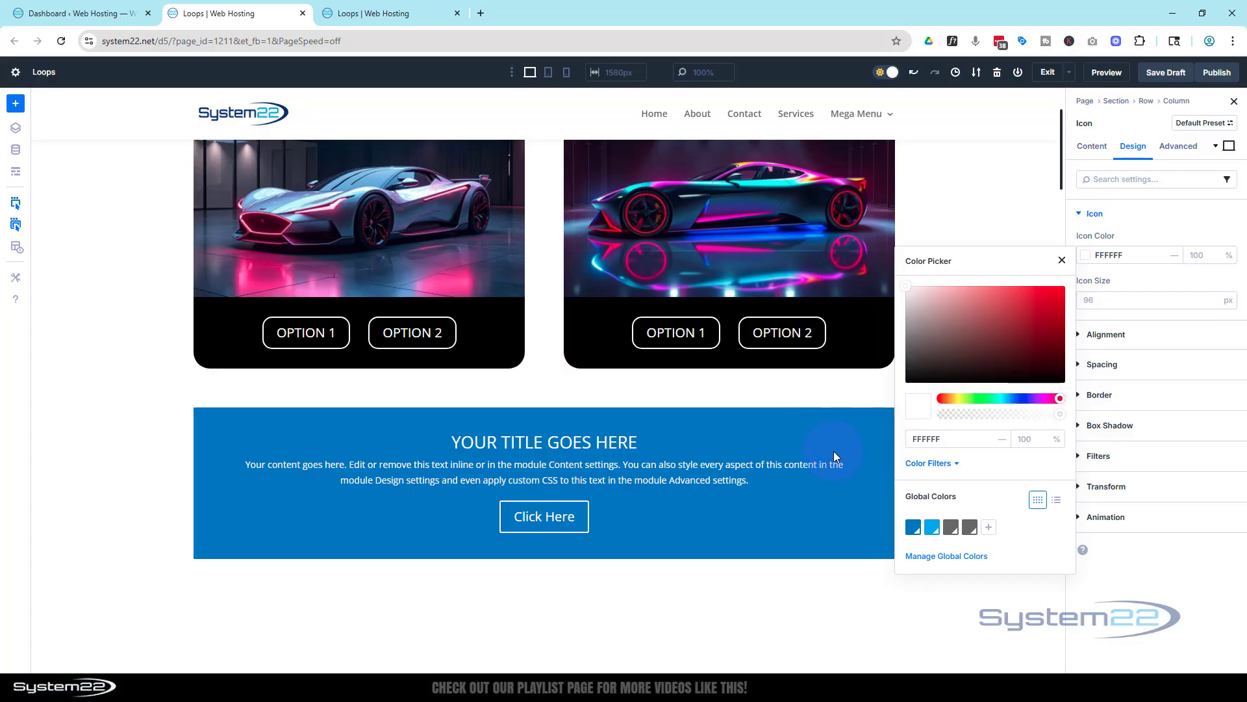
left_click(1064, 260)
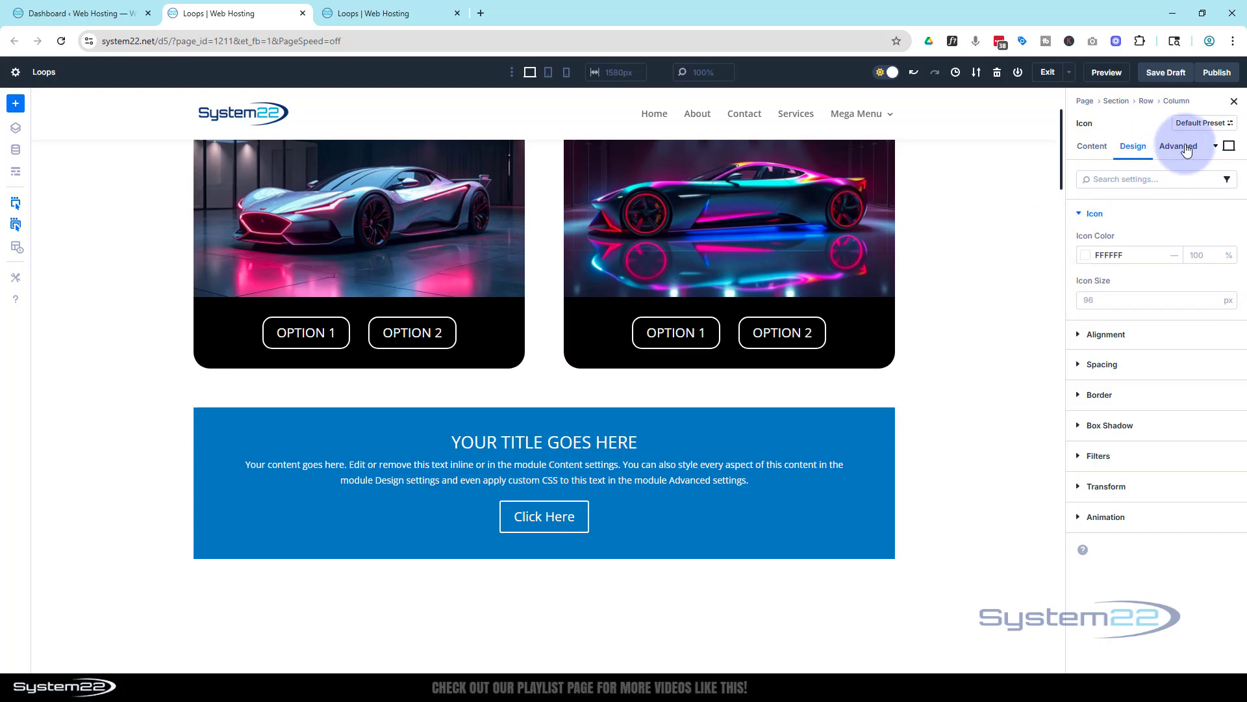
Set the close icon's position to Absolute with its offset origin in the top-right corner.
left_click(1178, 146)
left_click(1085, 398)
left_click(1143, 444)
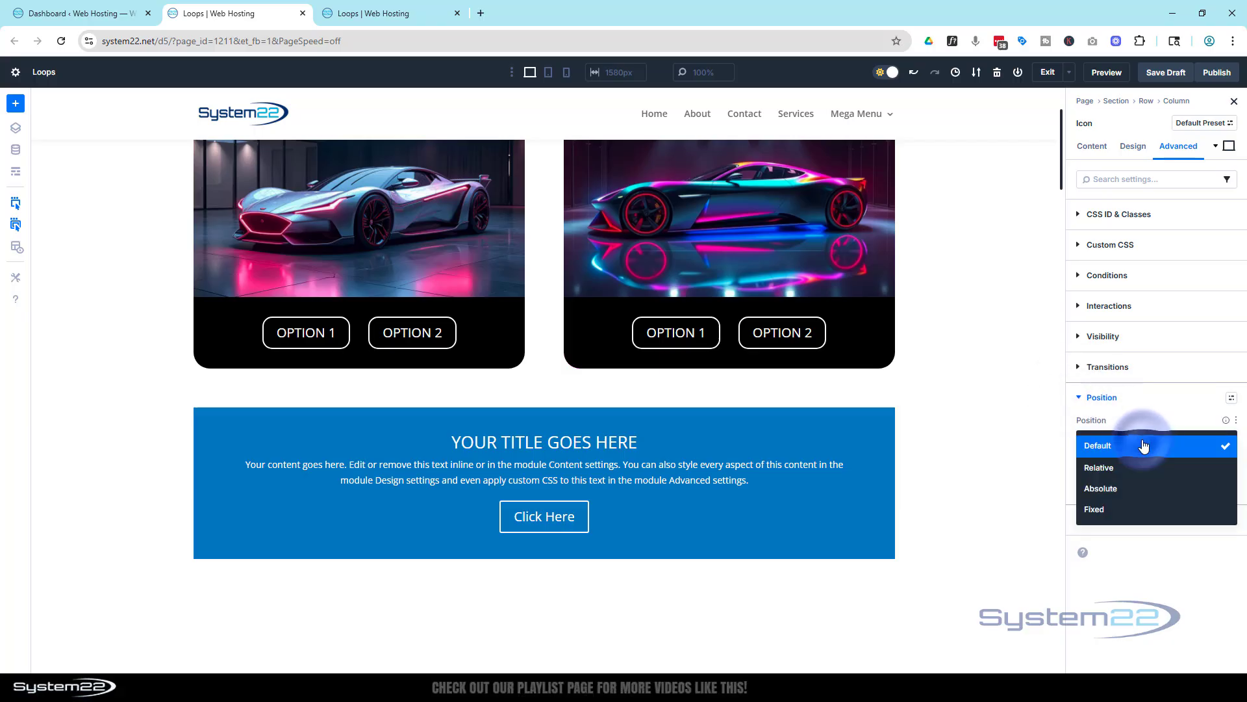
left_click(1133, 490)
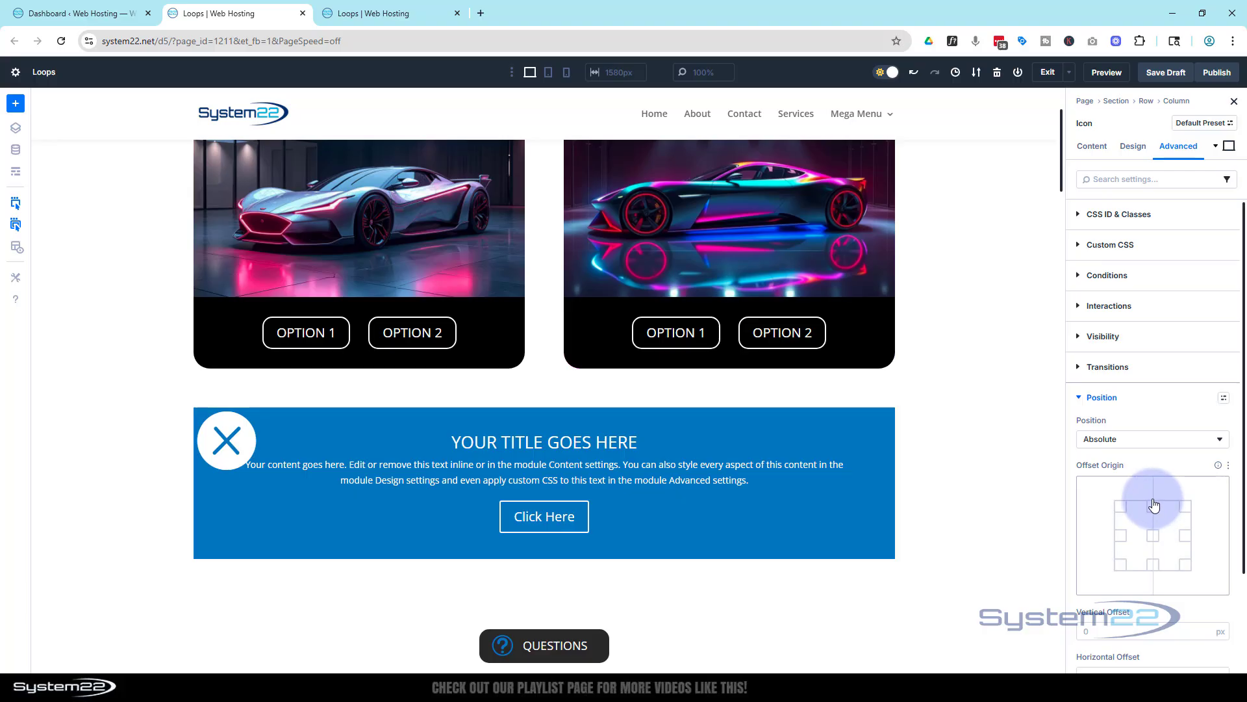
left_click(1186, 507)
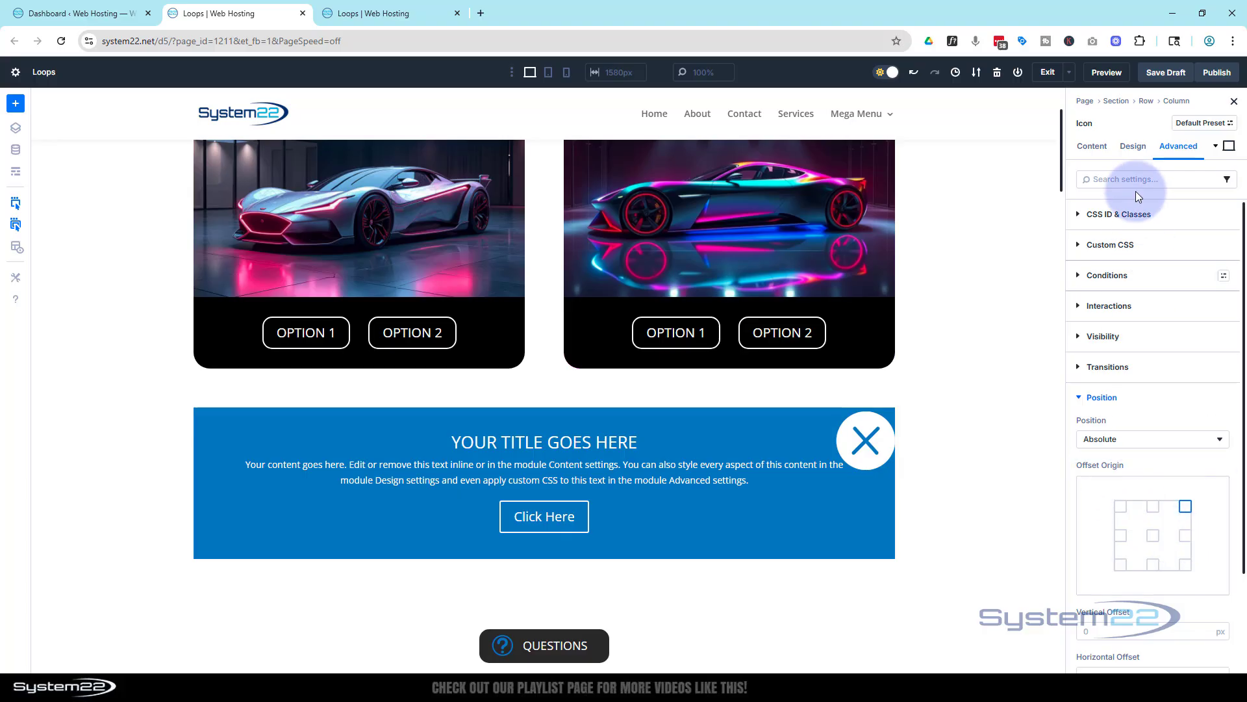
Set the close icon's size to 30 px.
left_click(1134, 147)
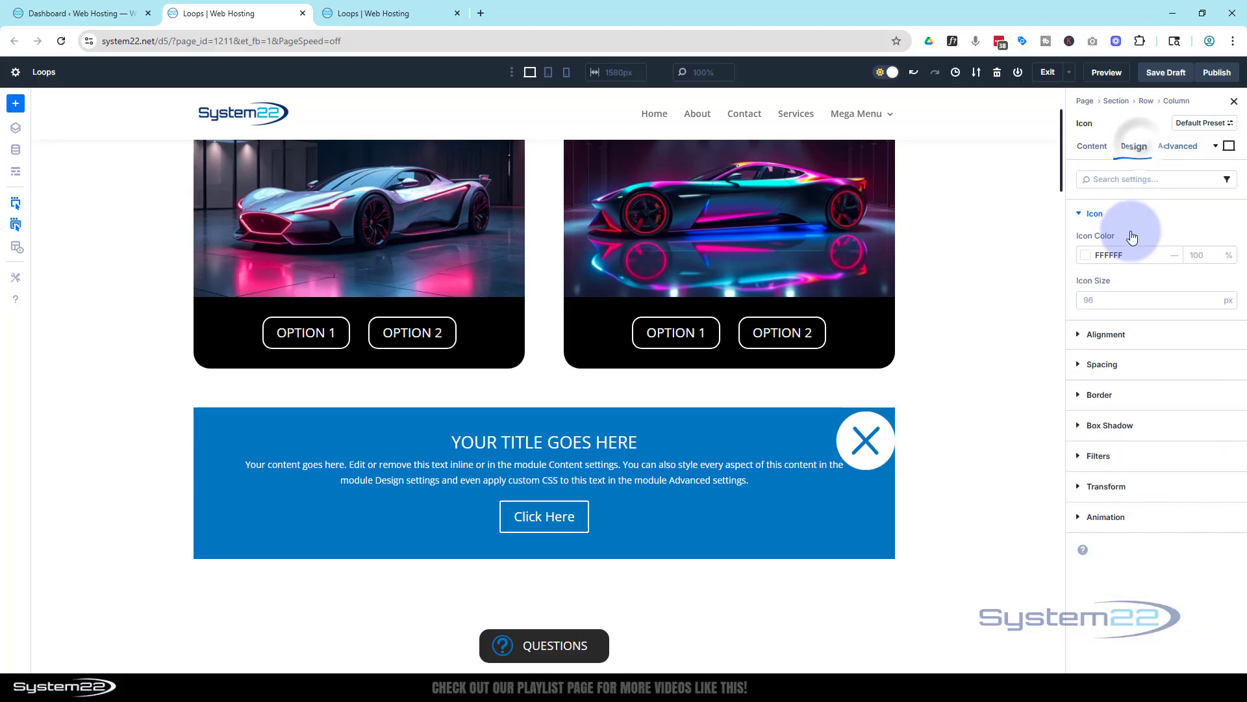
left_click(1096, 301)
double_click(1096, 301)
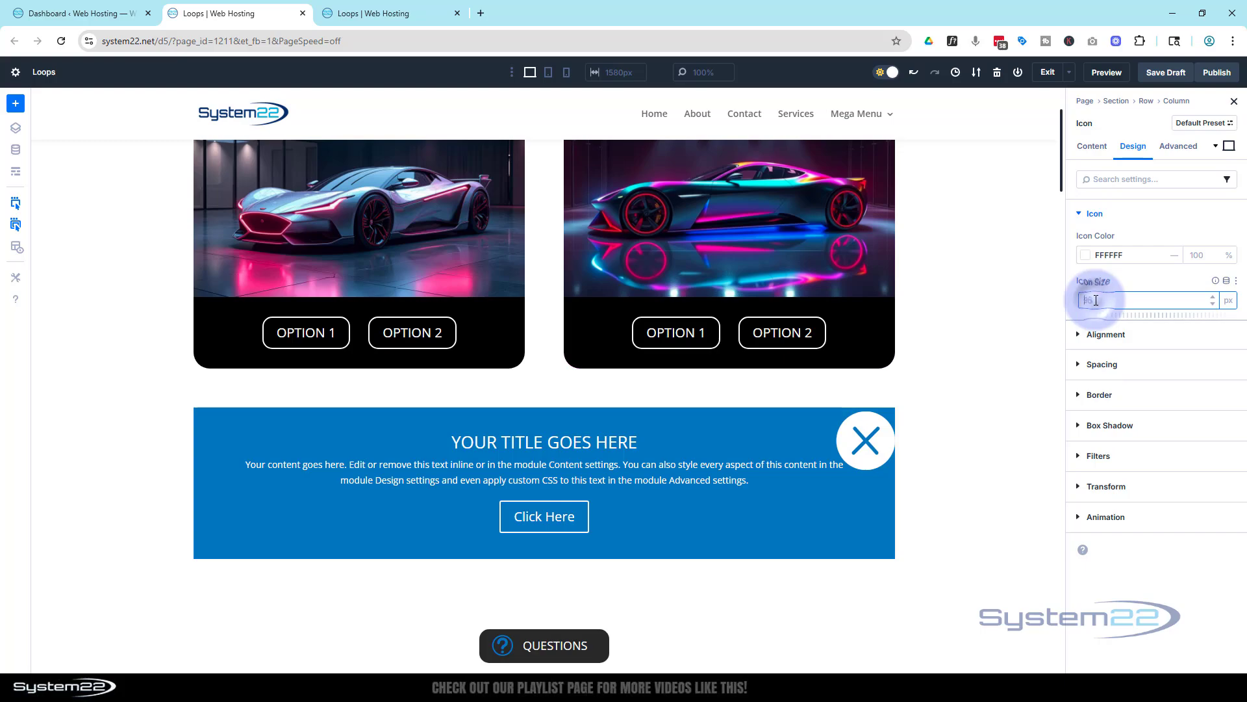
type("30")
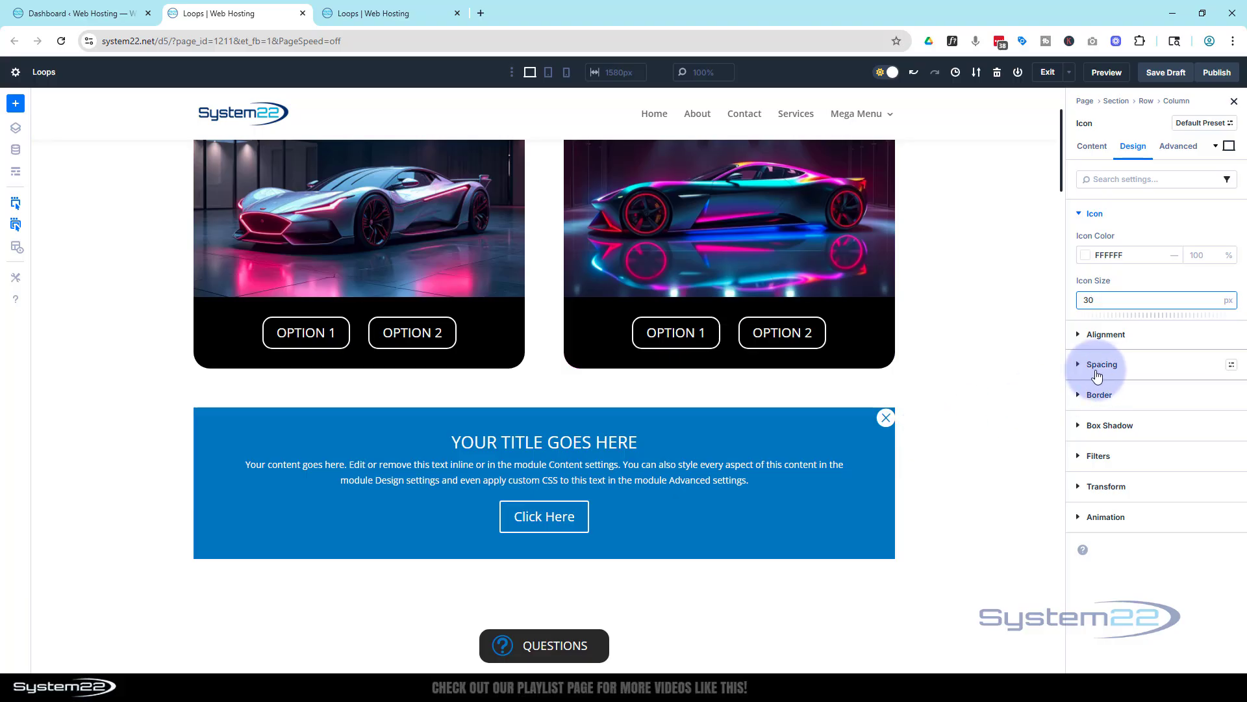
Set the close icon's vertical offset and horizontal offset to 10 px each.
left_click(1179, 147)
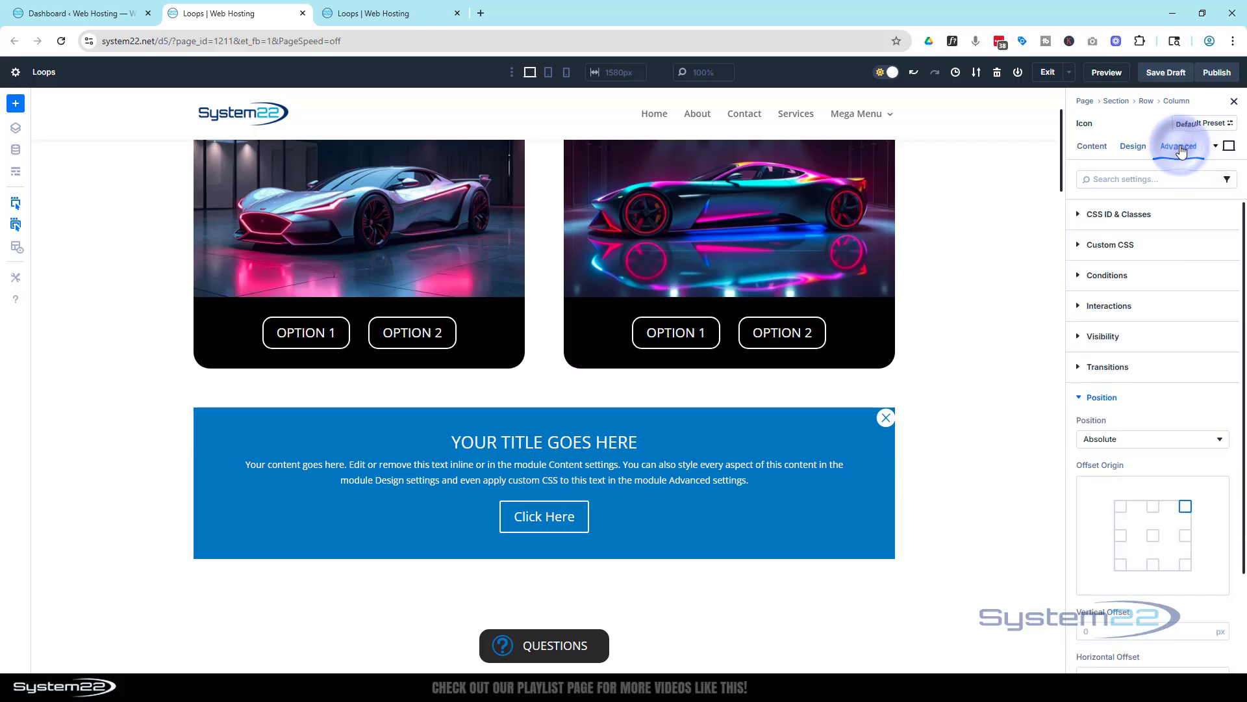
scroll(1172, 408, "down", 2)
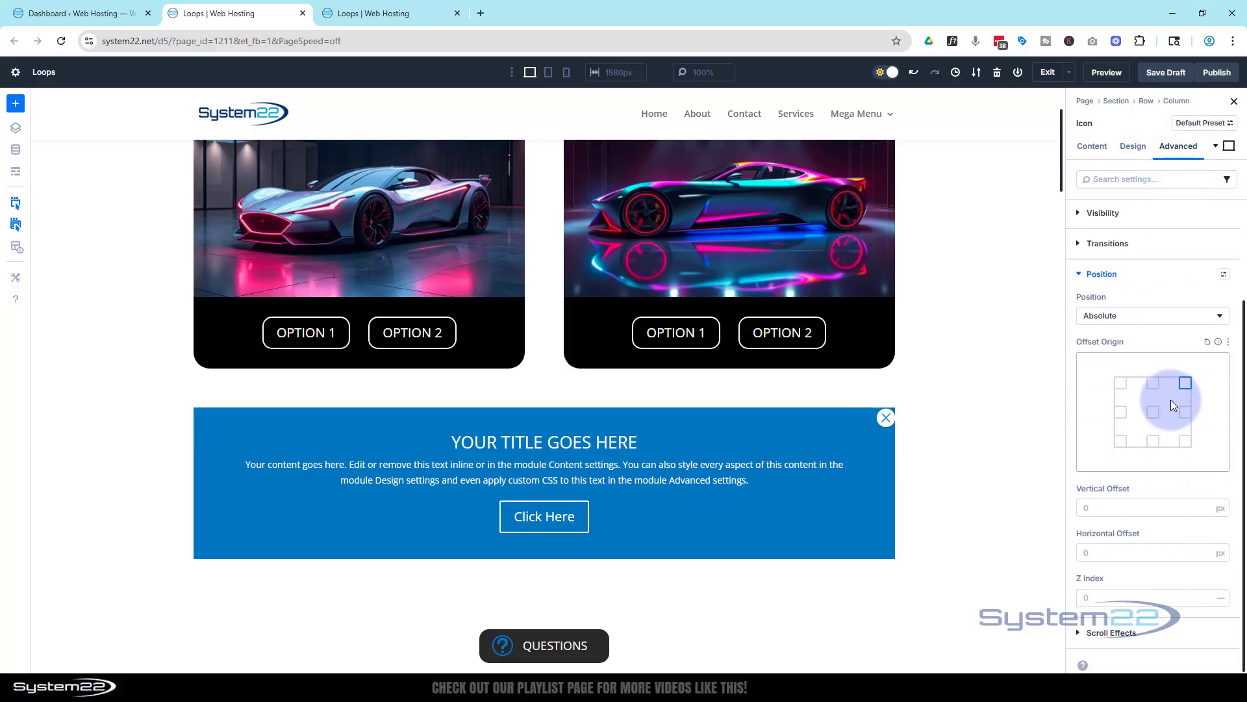
left_click(1083, 508)
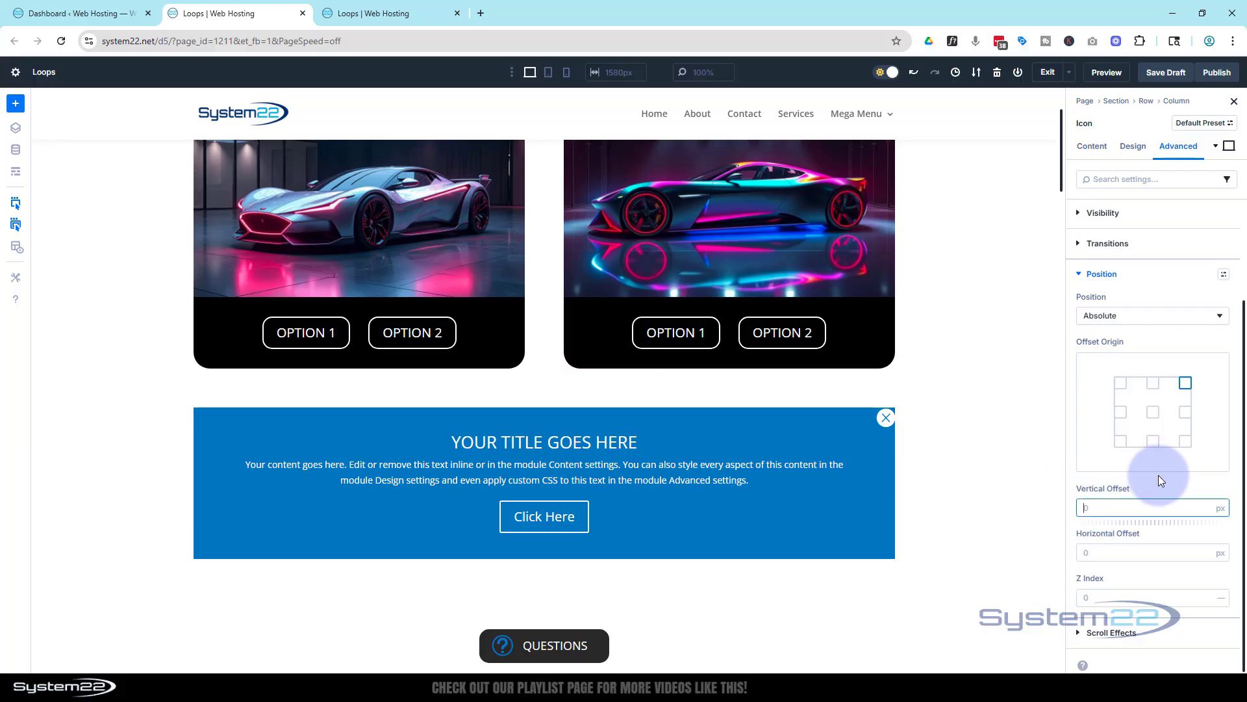
type("10")
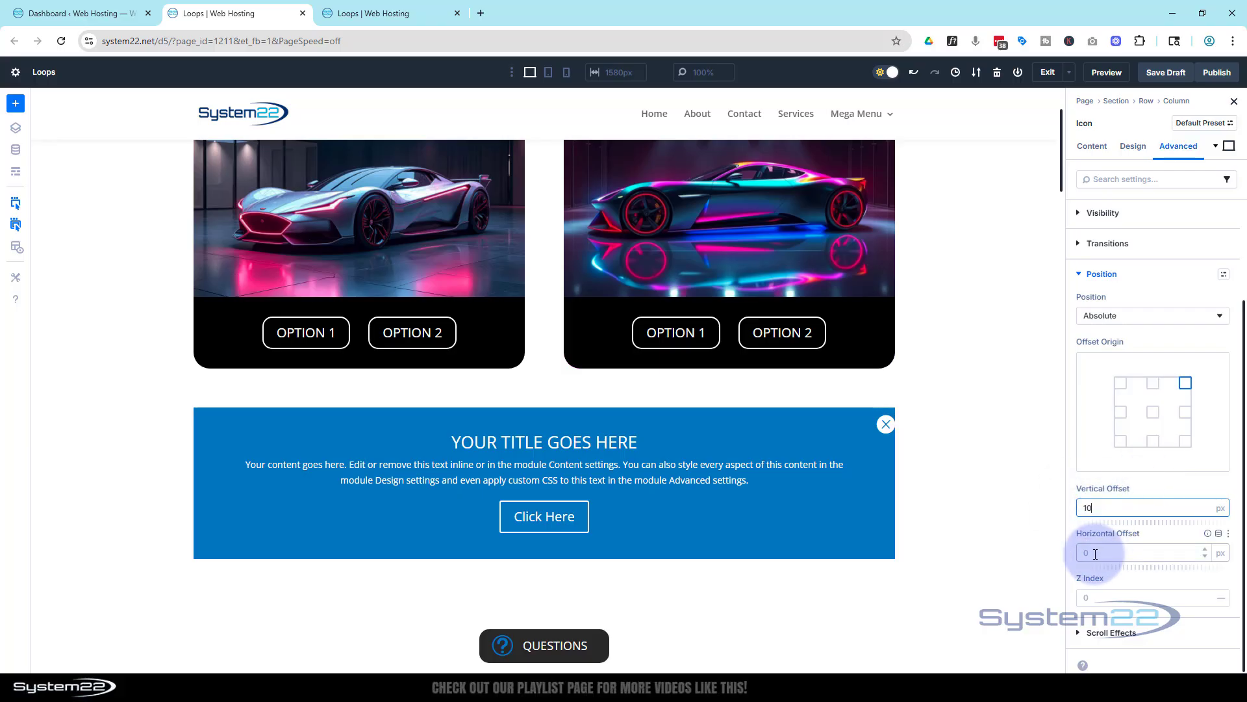
left_click(1085, 554)
type("10")
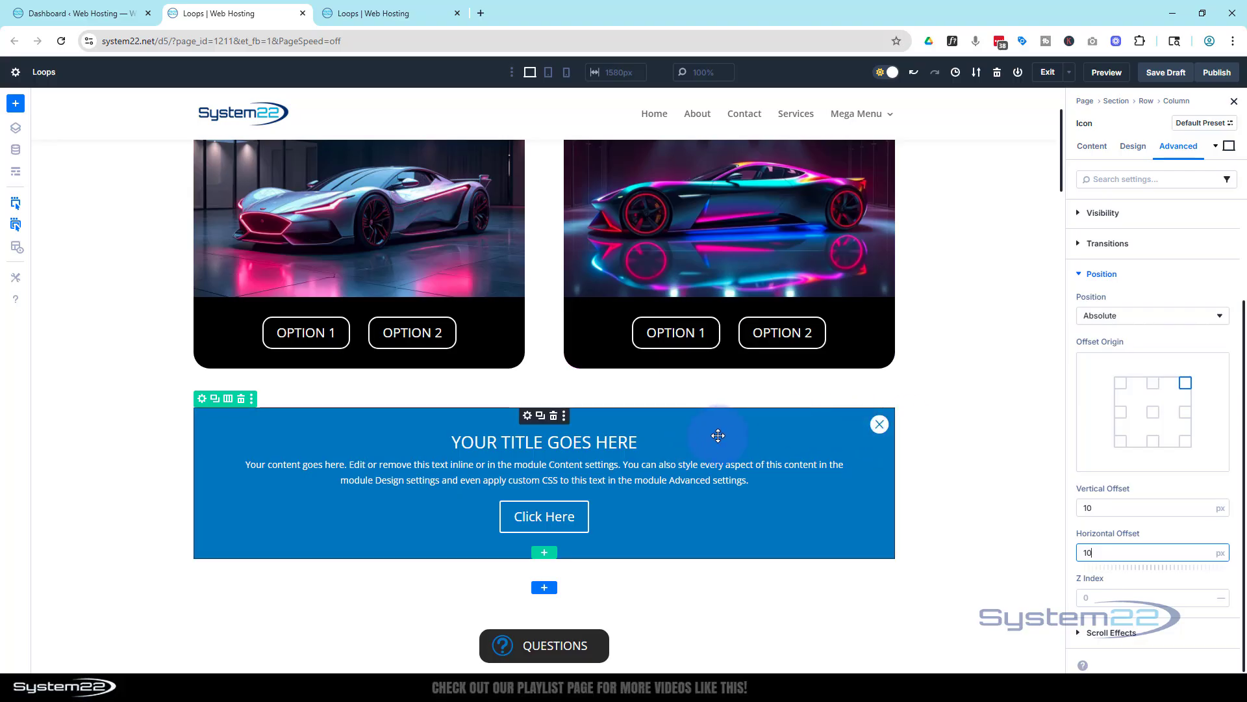
left_click(1134, 592)
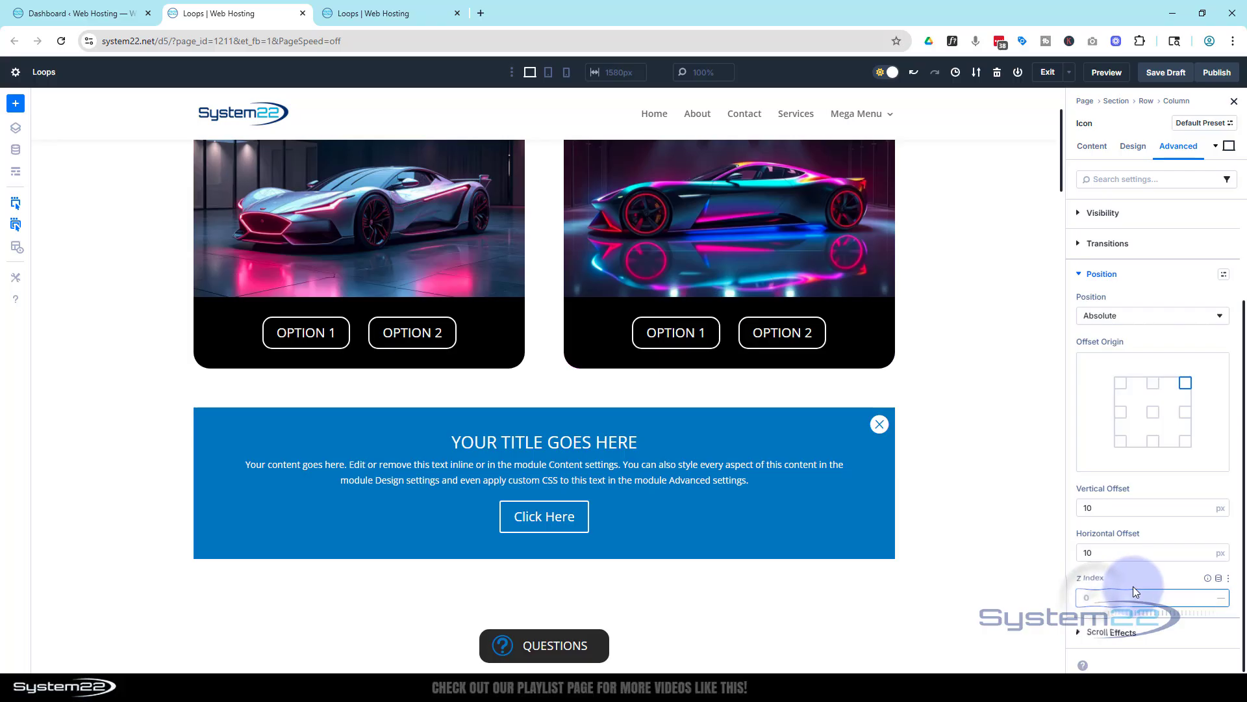
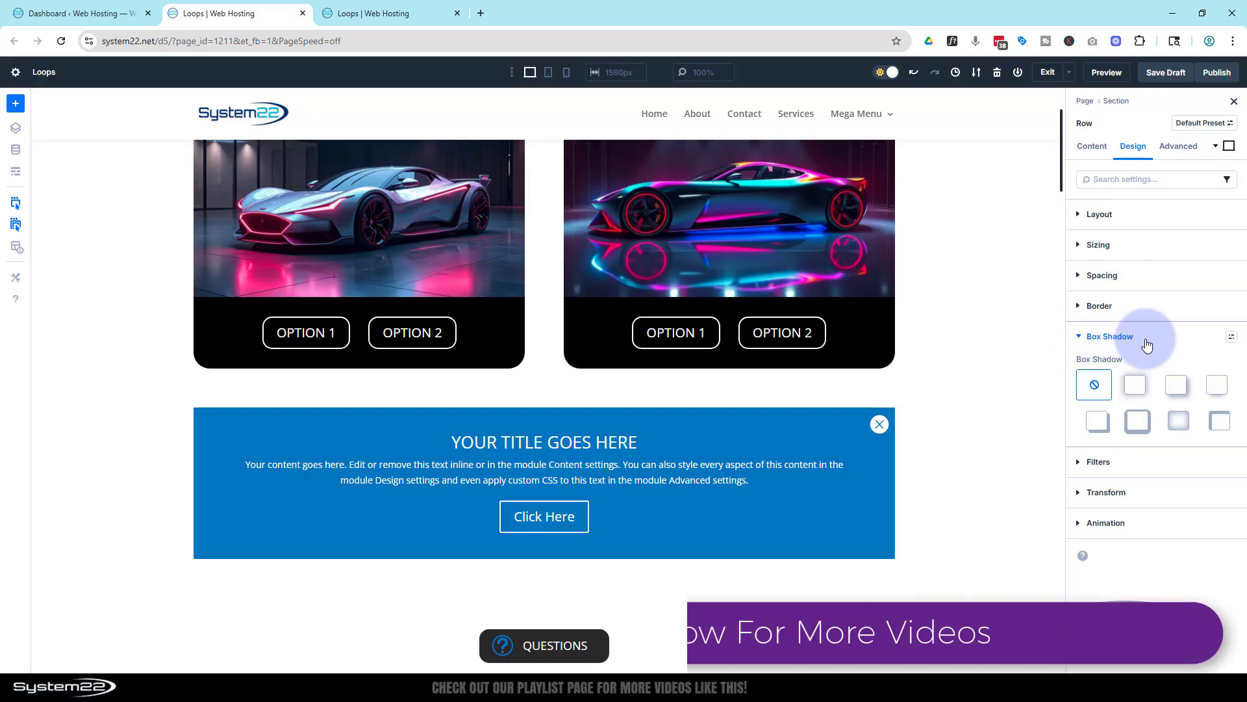
Give the popup row the first box shadow preset and set the shadow's vertical position to 0 px.
left_click(1140, 388)
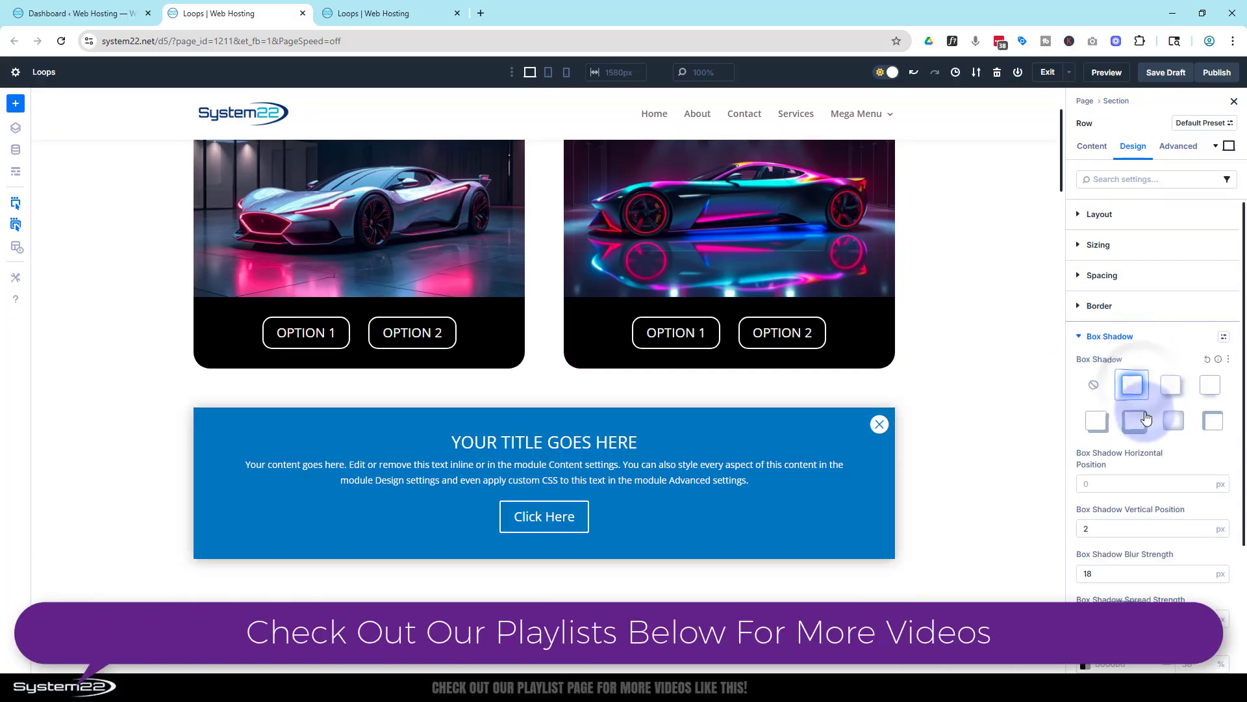
scroll(1147, 423, "down", 2)
left_click(1104, 401)
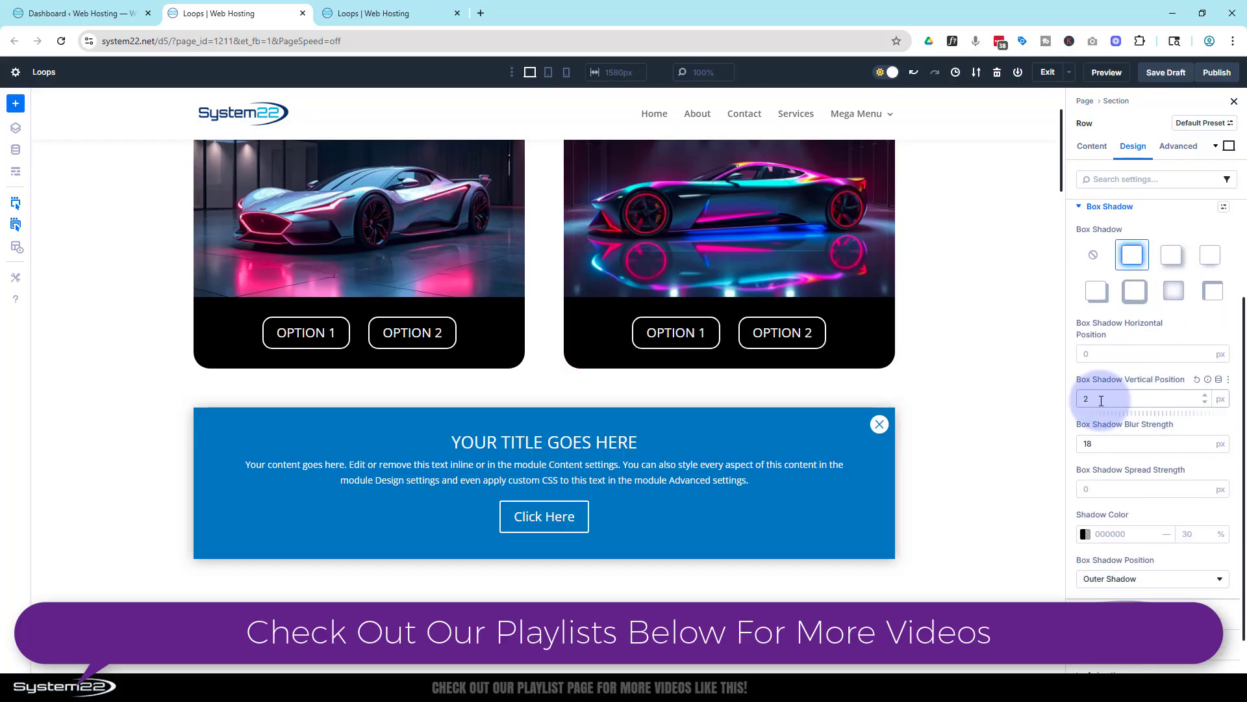
double_click(1143, 391)
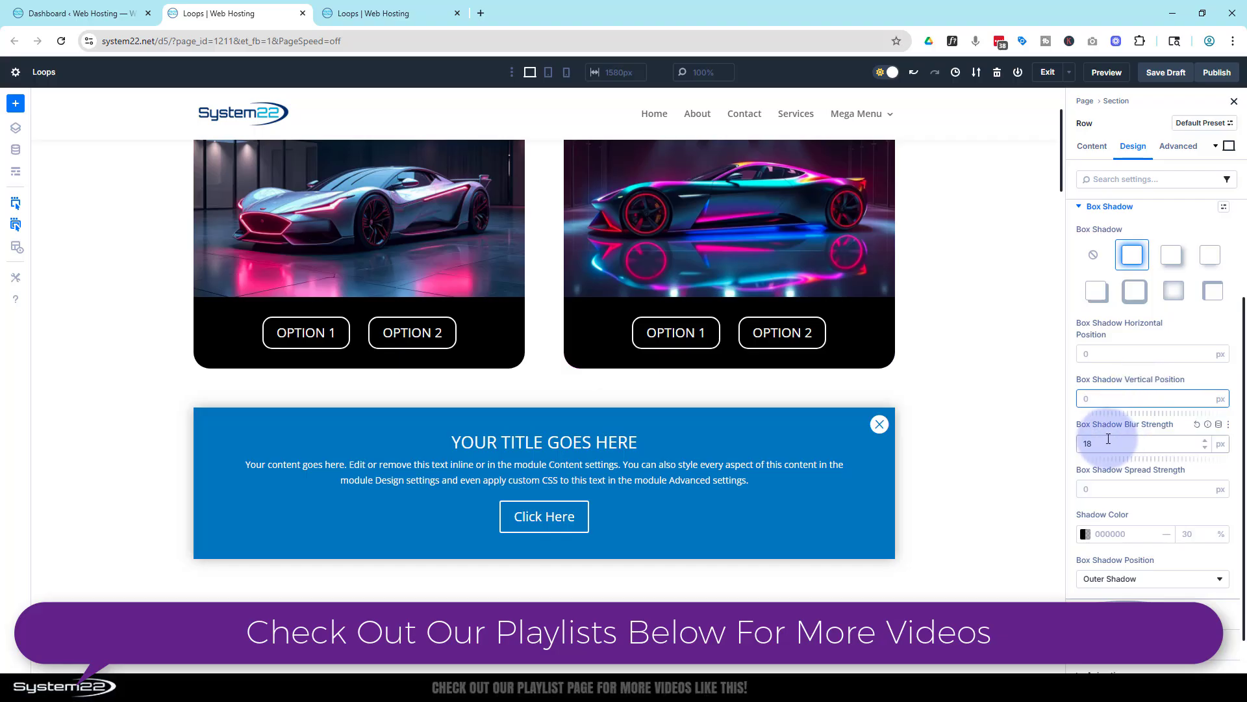
Set the row's box shadow blur strength to 100 px and its spread strength to 30 px.
scroll(1108, 437, "down", 1)
left_click(1105, 401)
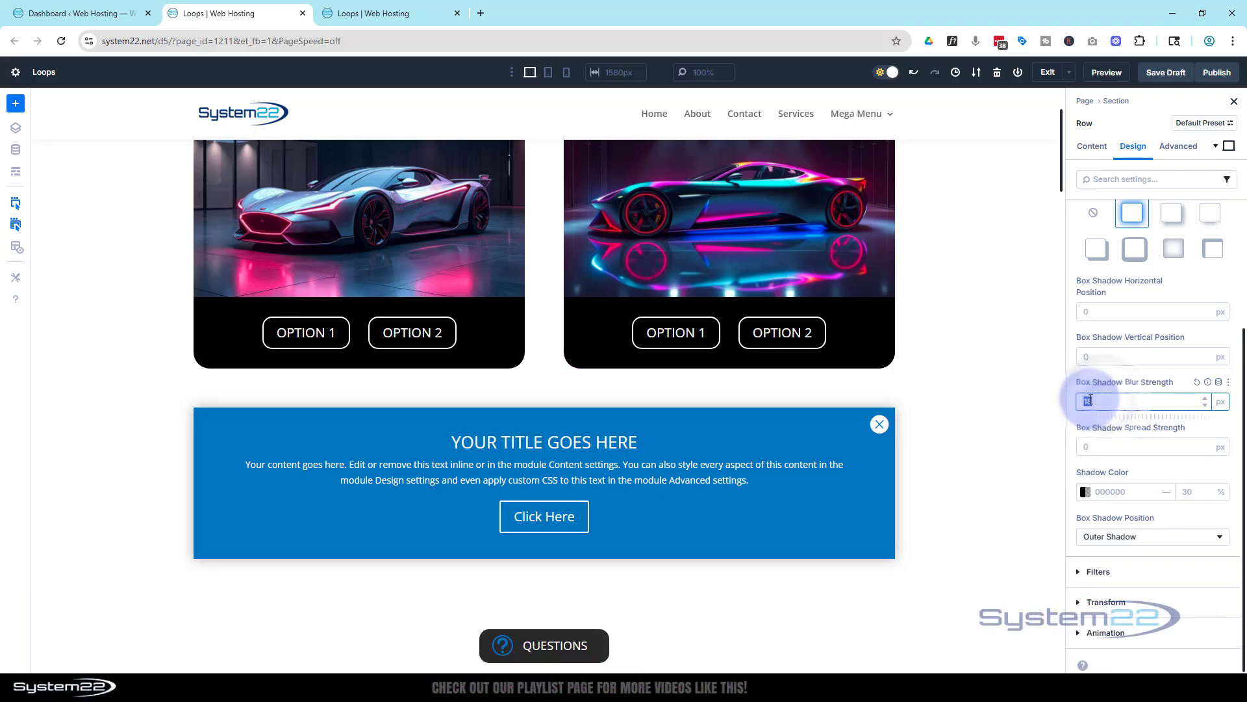
double_click(1091, 401)
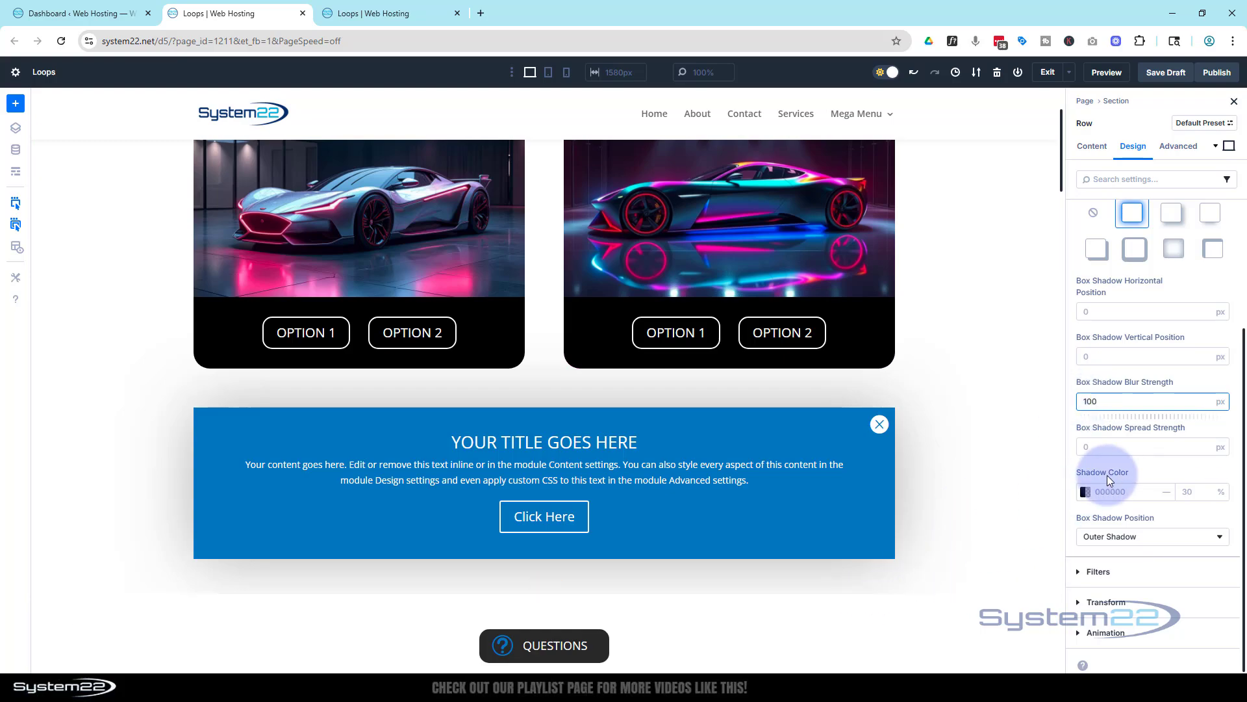
left_click(1104, 447)
left_click(1167, 429)
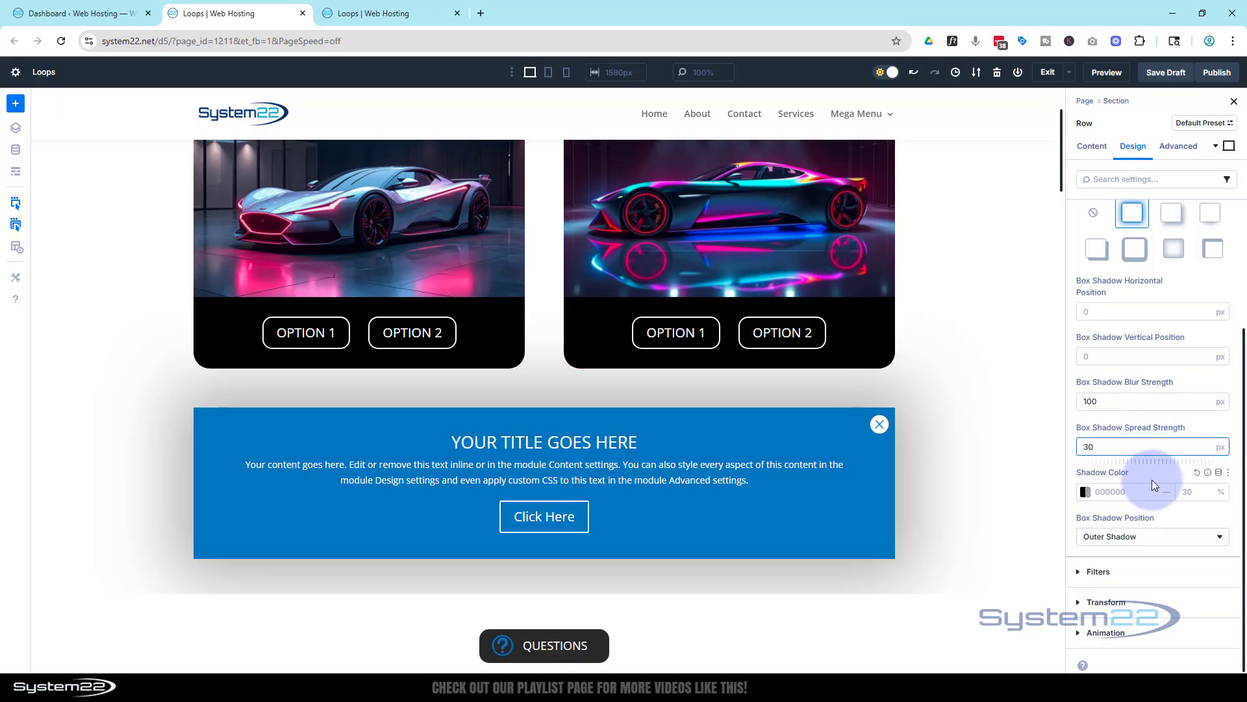
Raise the opacity of the row's black box shadow color to 79%.
left_click(1206, 490)
left_click(1206, 490)
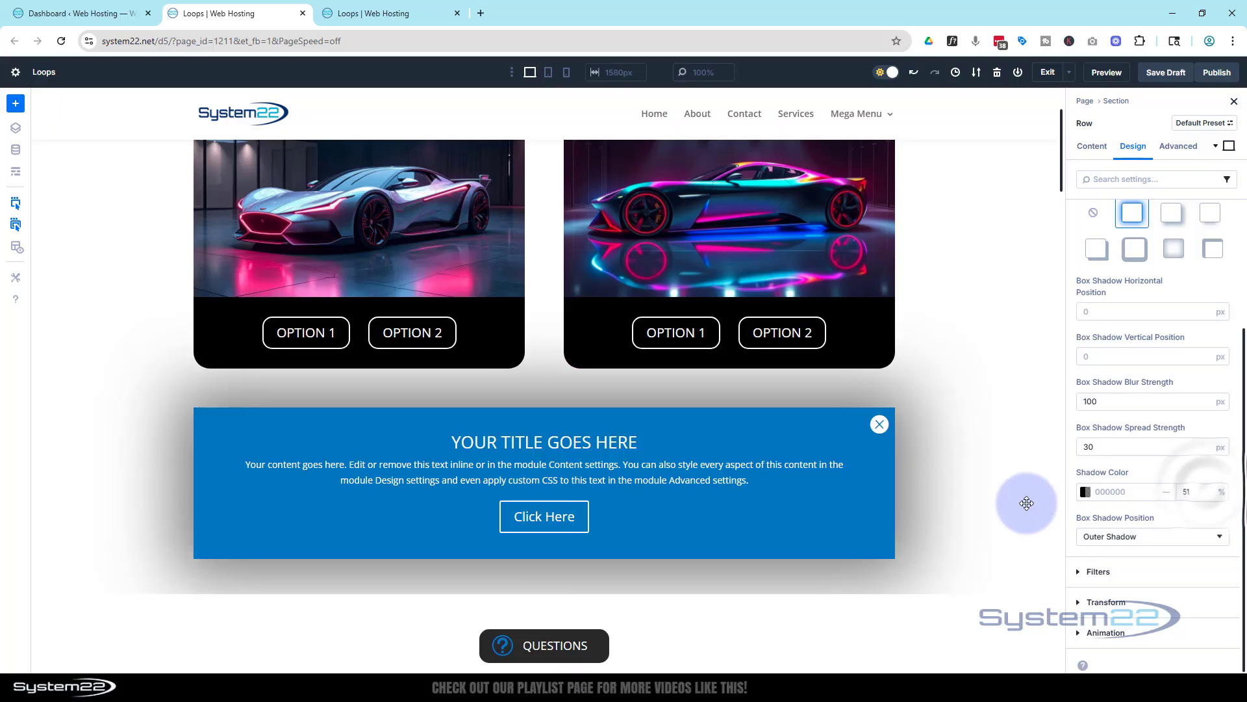
scroll(1018, 493, "down", 3)
scroll(1015, 473, "up", 2)
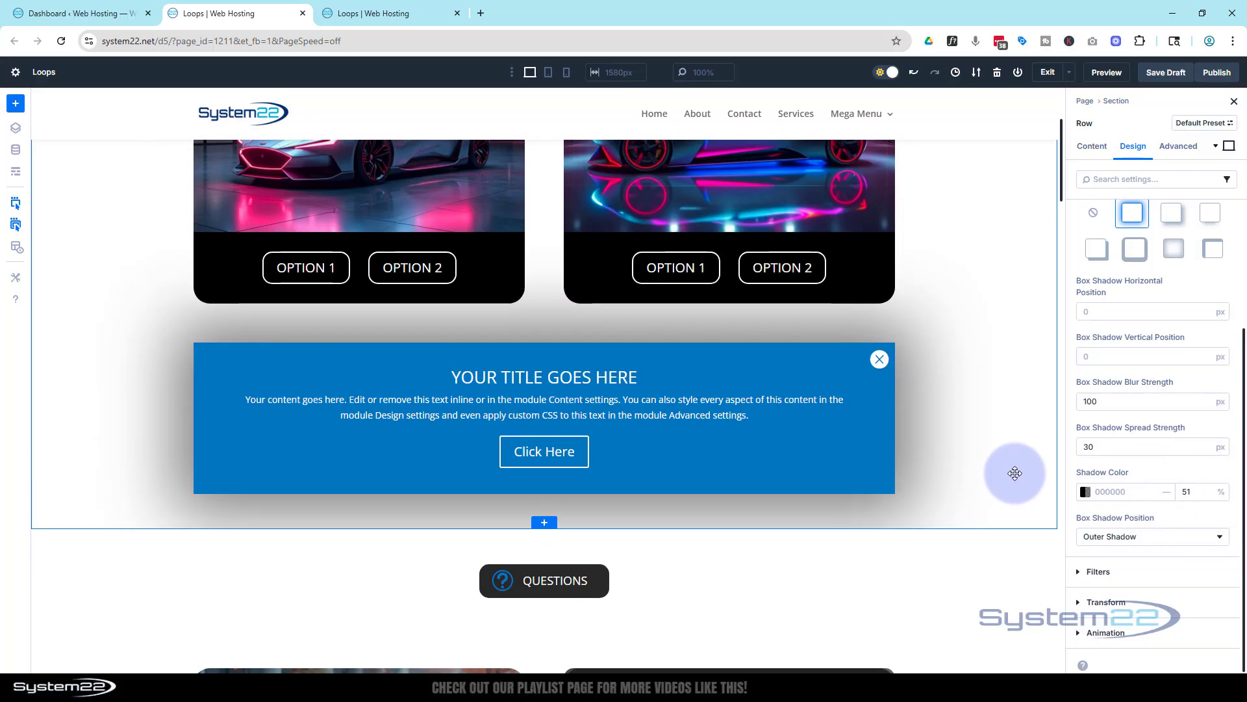
scroll(1011, 467, "up", 1)
scroll(1011, 467, "down", 1)
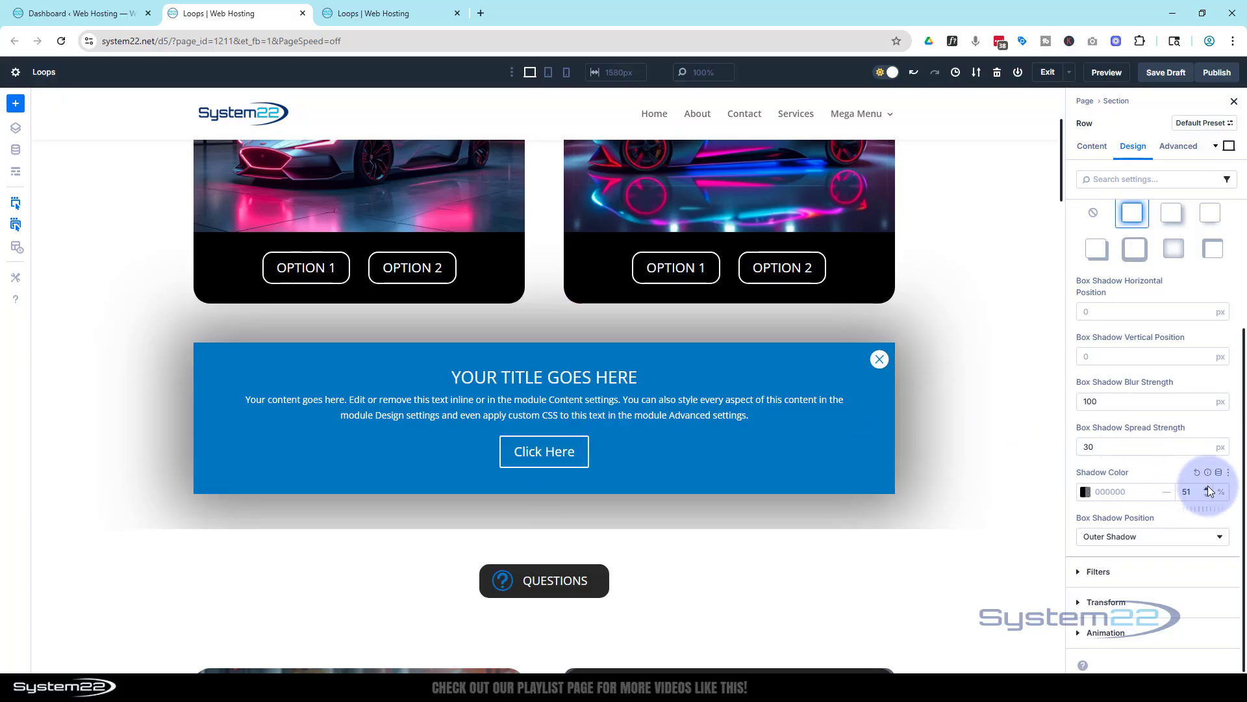
scroll(1206, 491, "up", 15)
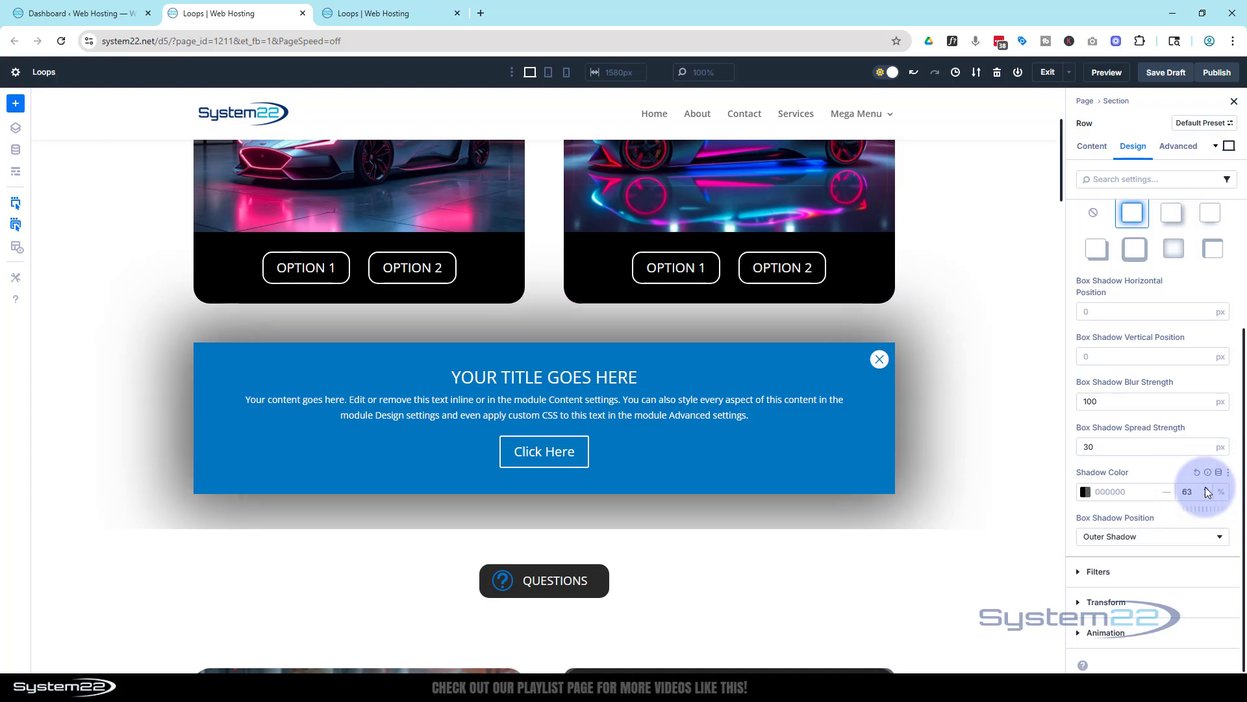
scroll(1206, 491, "up", 11)
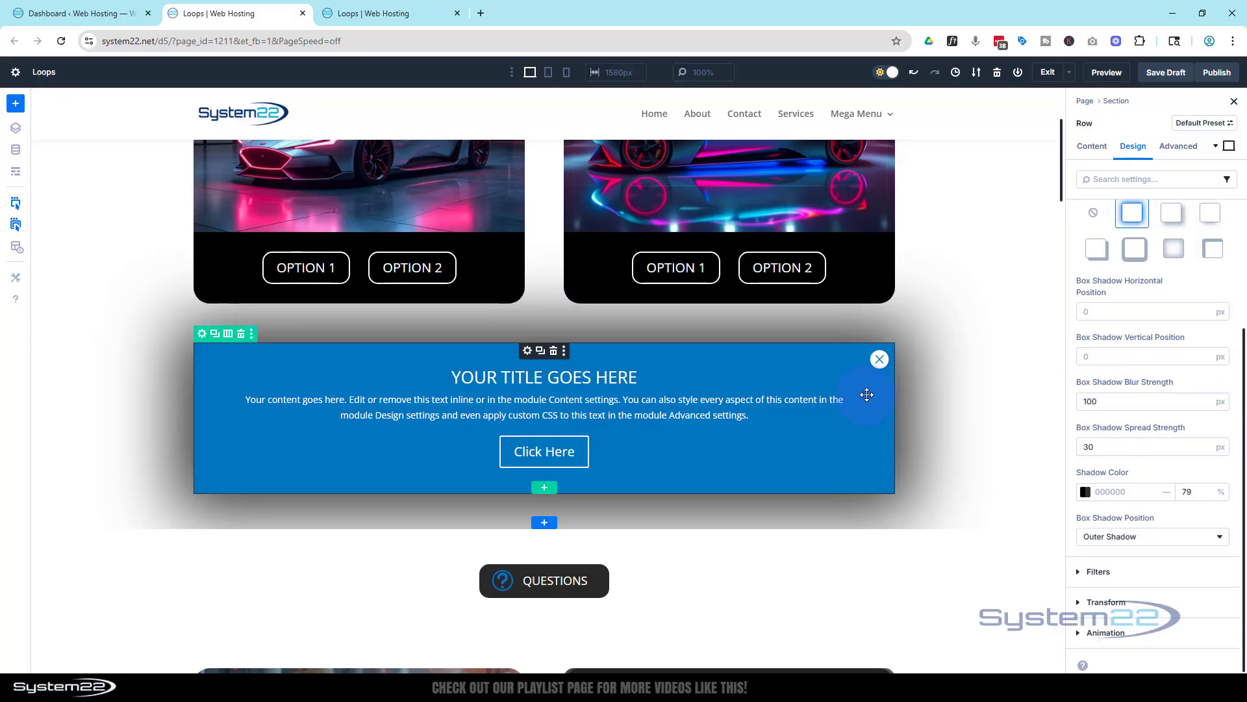
scroll(1005, 560, "up", 2)
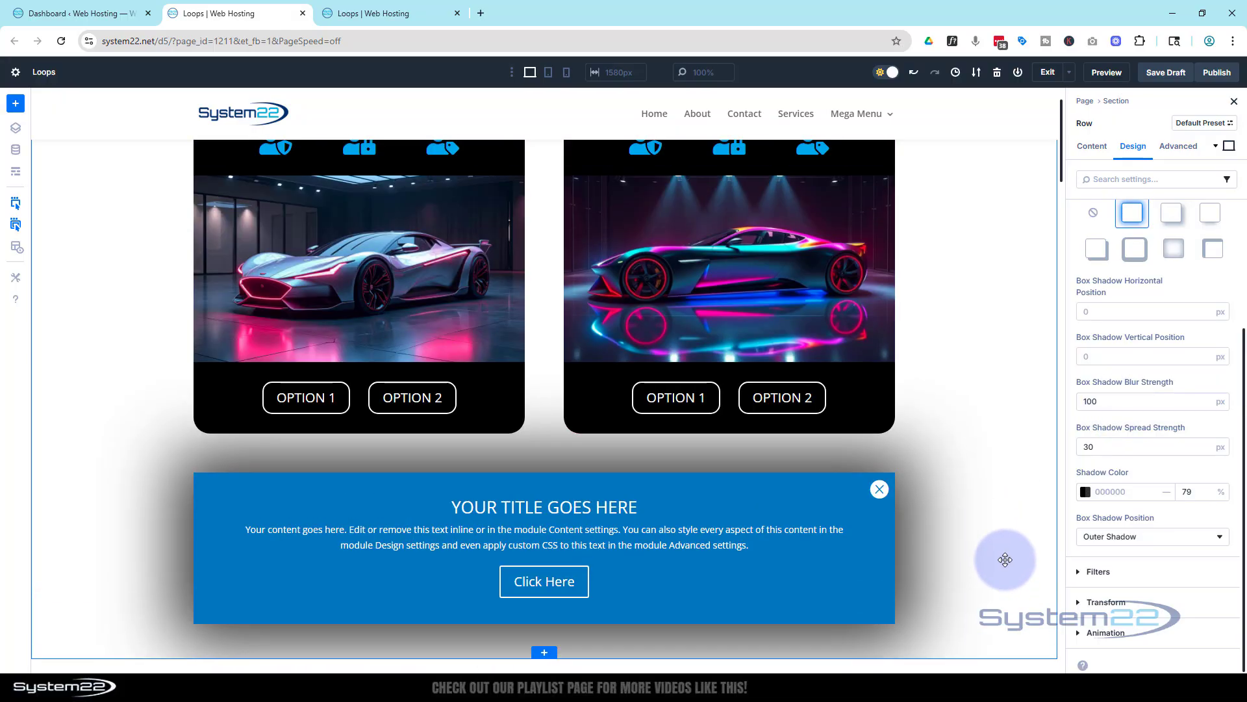
scroll(1005, 559, "down", 1)
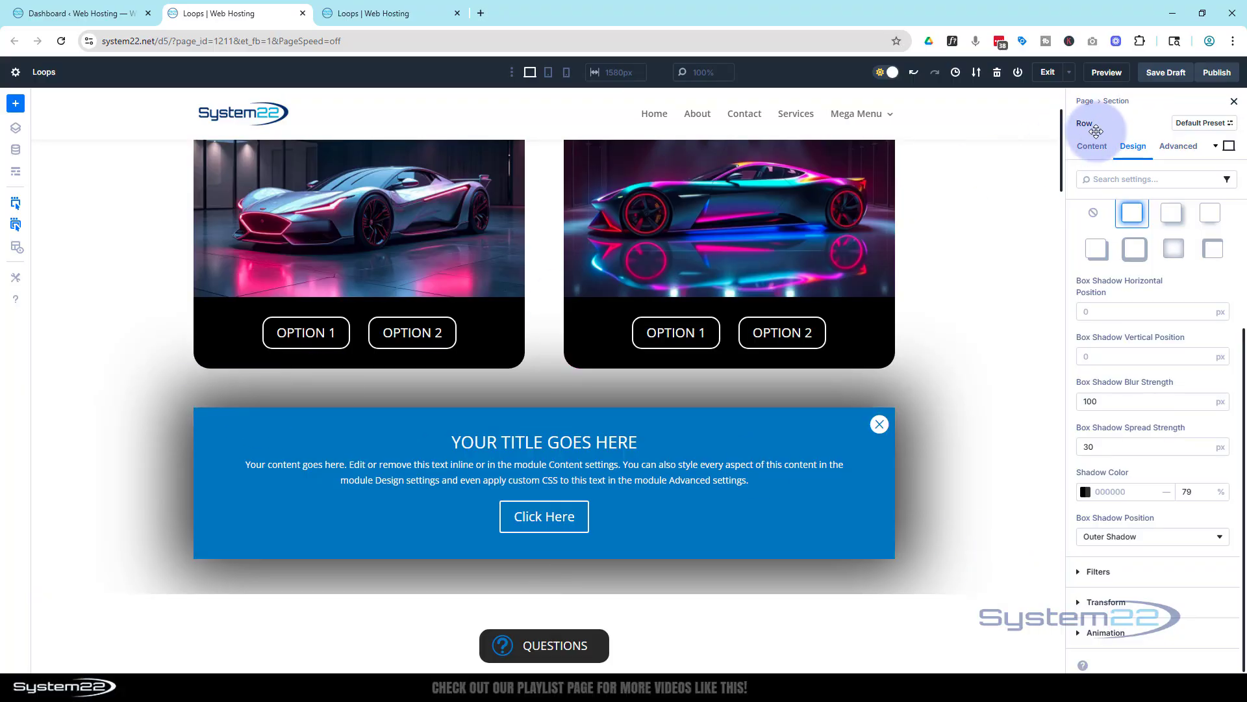
Set the row's position to Fixed with the offset origin in the center.
left_click(1180, 148)
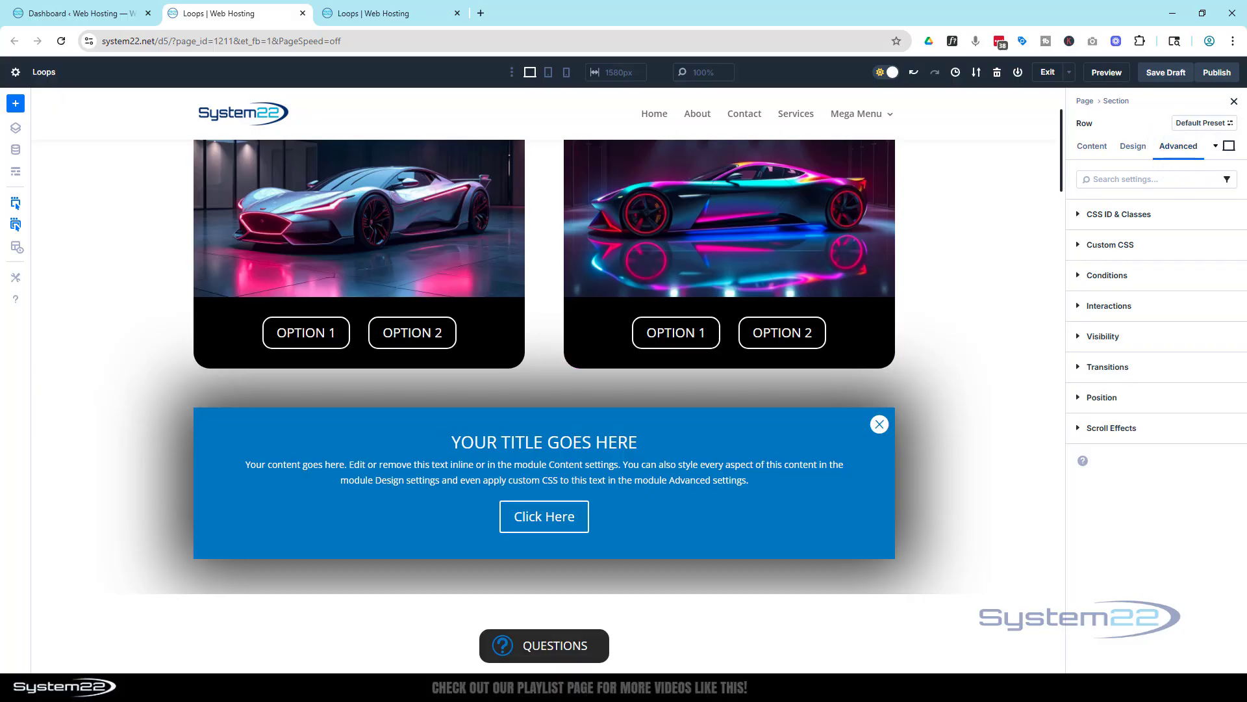
left_click(1113, 401)
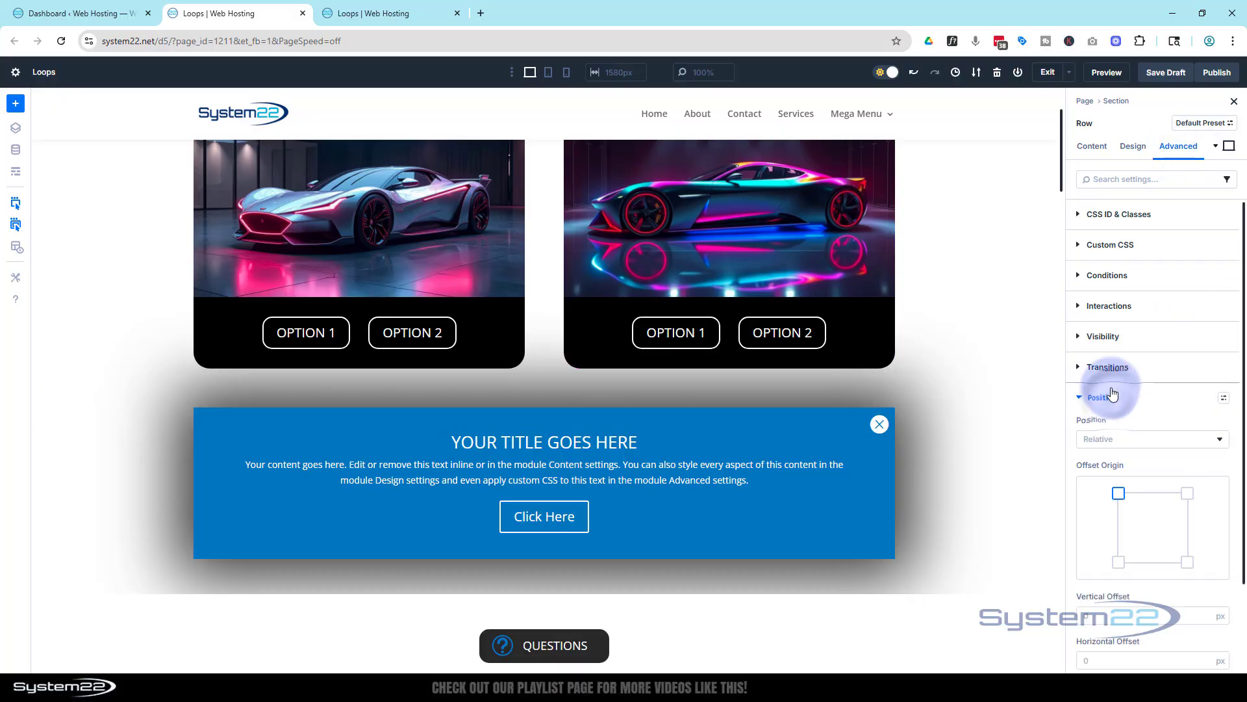
scroll(1146, 425, "down", 1)
left_click(1146, 425)
scroll(1146, 425, "down", 3)
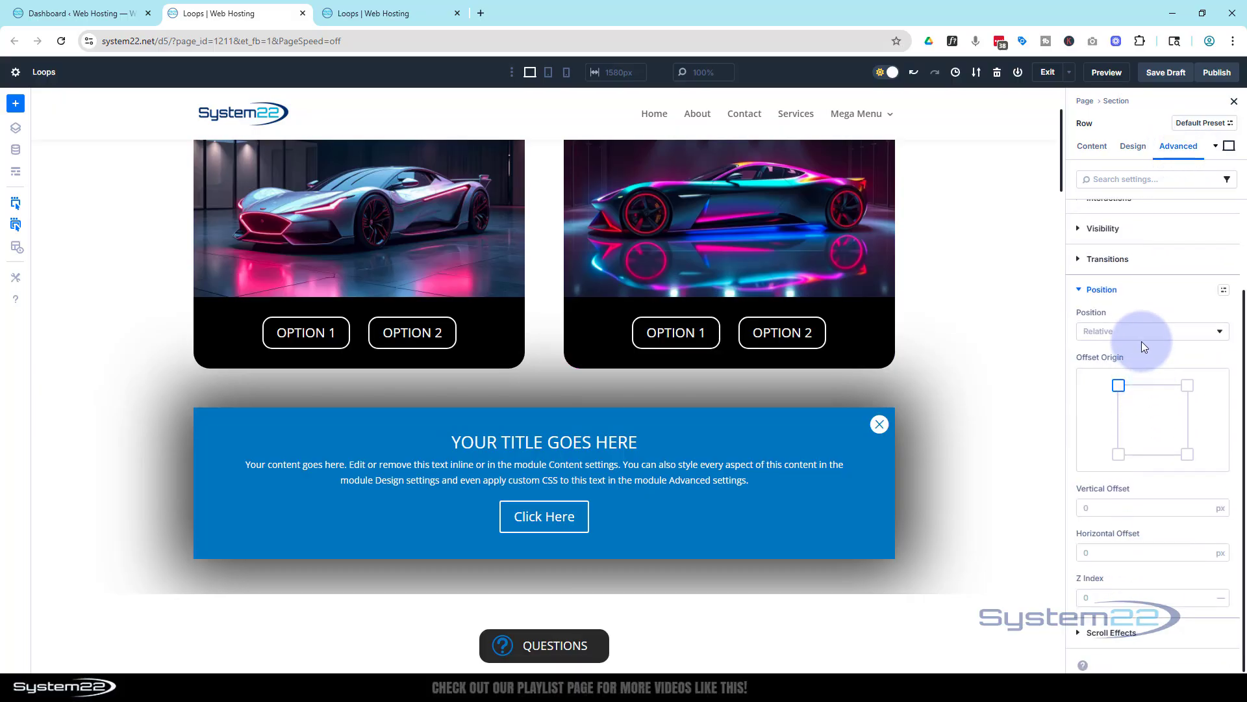
left_click(1140, 333)
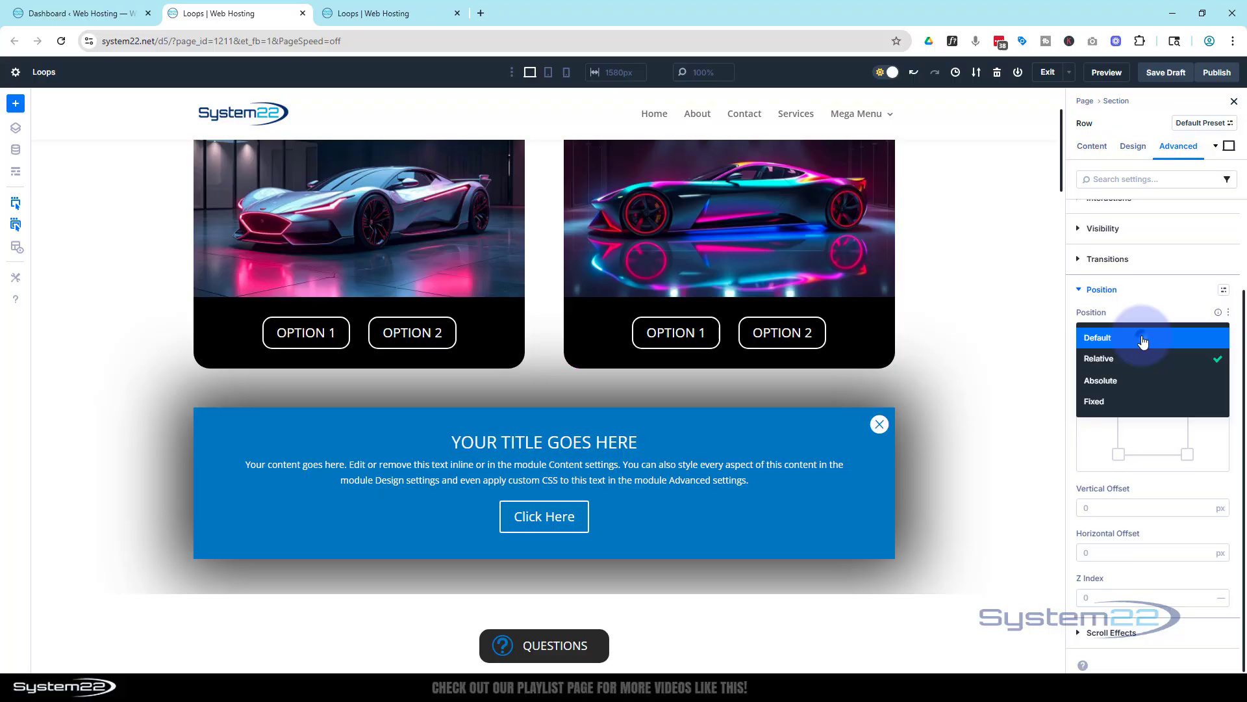
left_click(1132, 407)
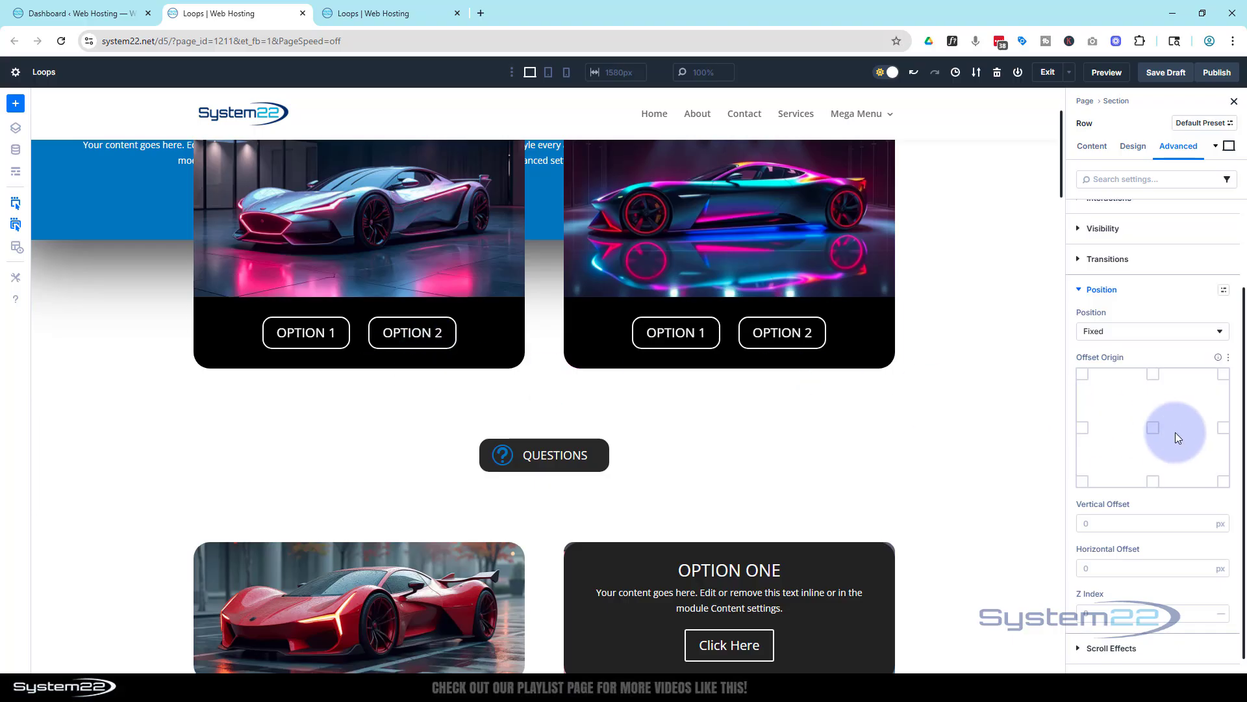
left_click(1154, 428)
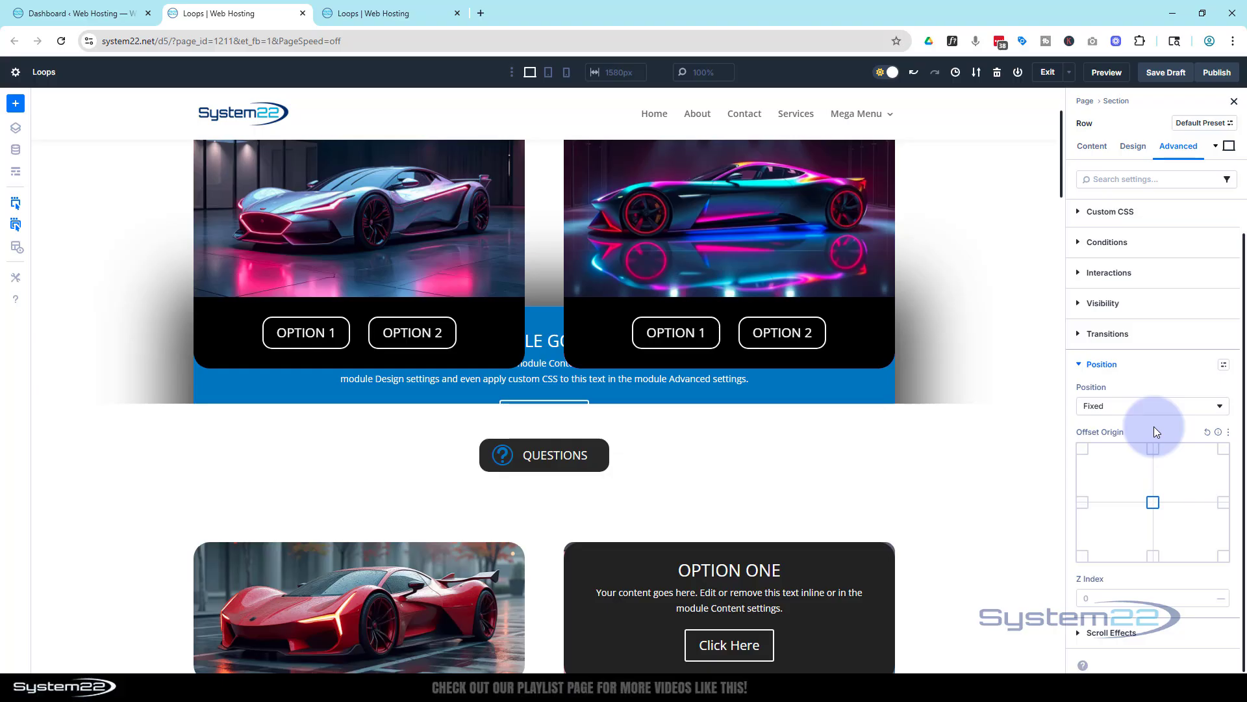
scroll(970, 436, "down", 7)
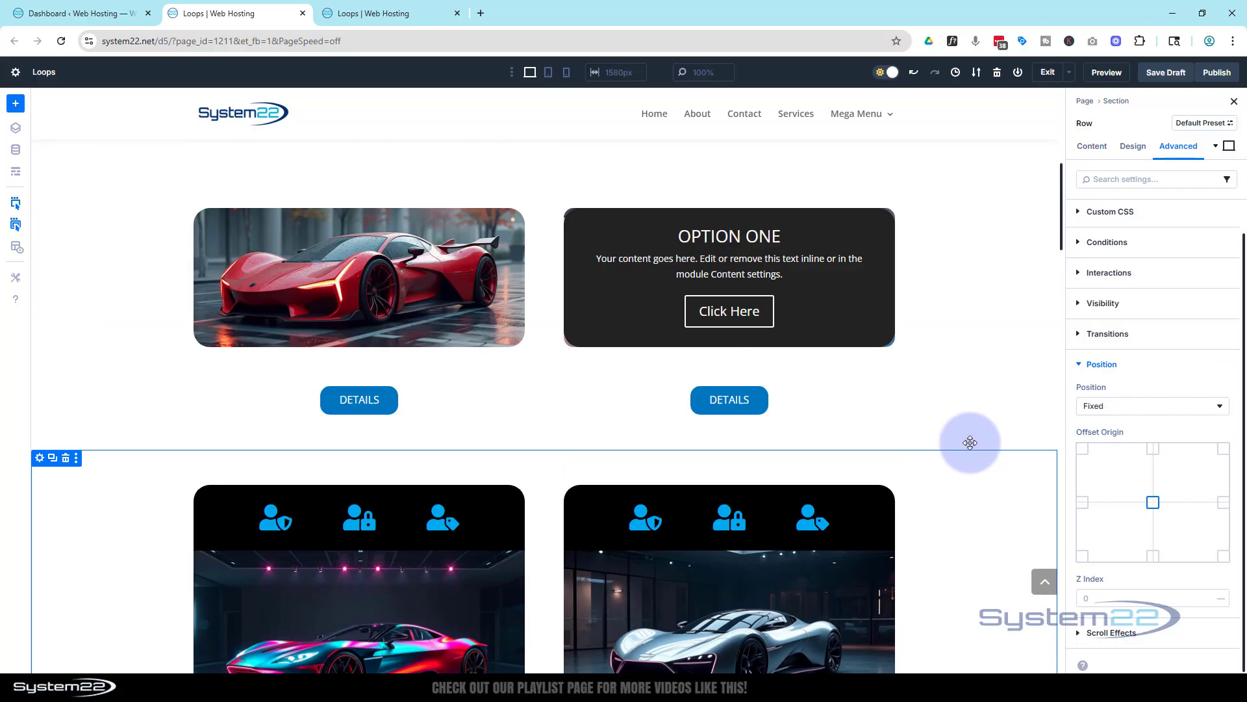
scroll(970, 442, "up", 6)
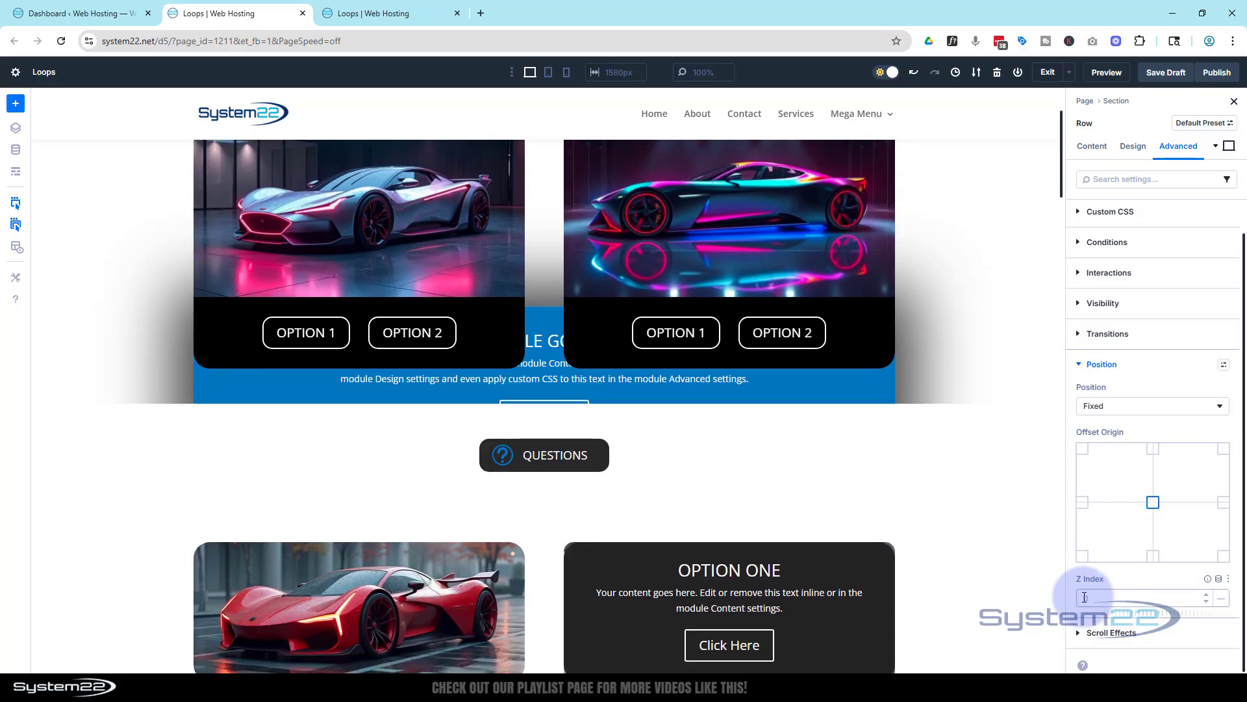
Set the row's Z index to 99999 and check its fixed placement over the page content.
left_click(1084, 596)
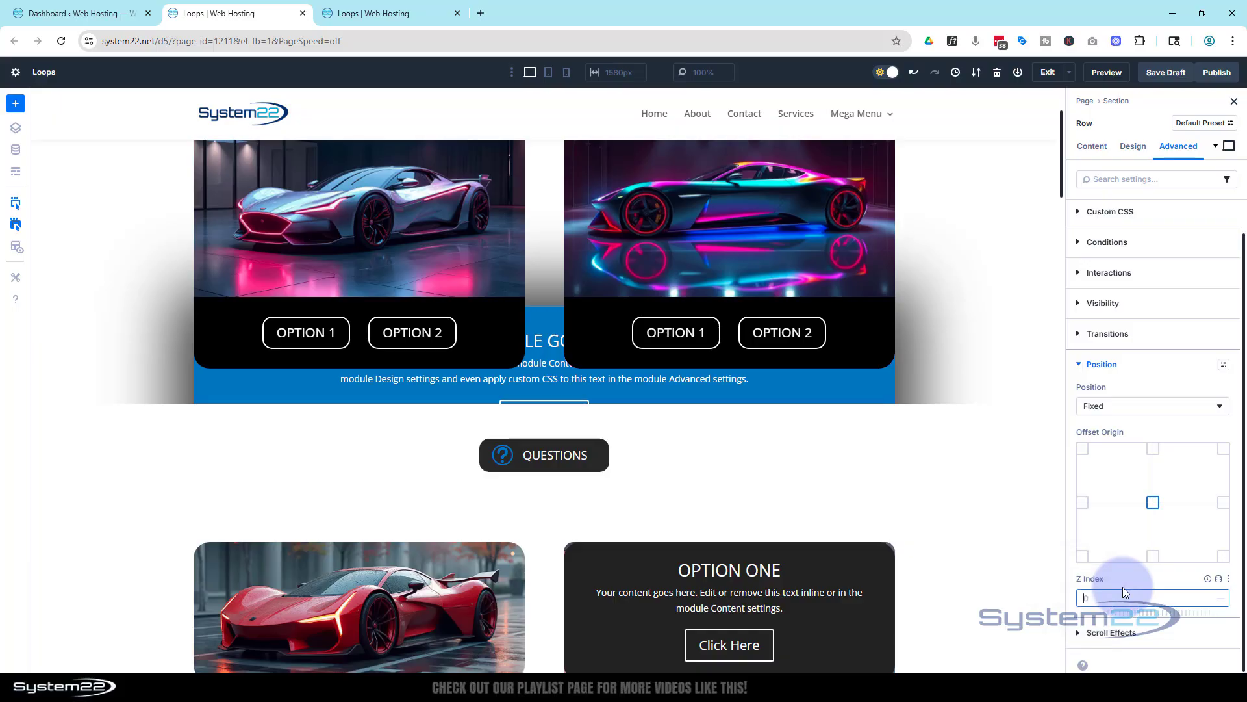
type("99999")
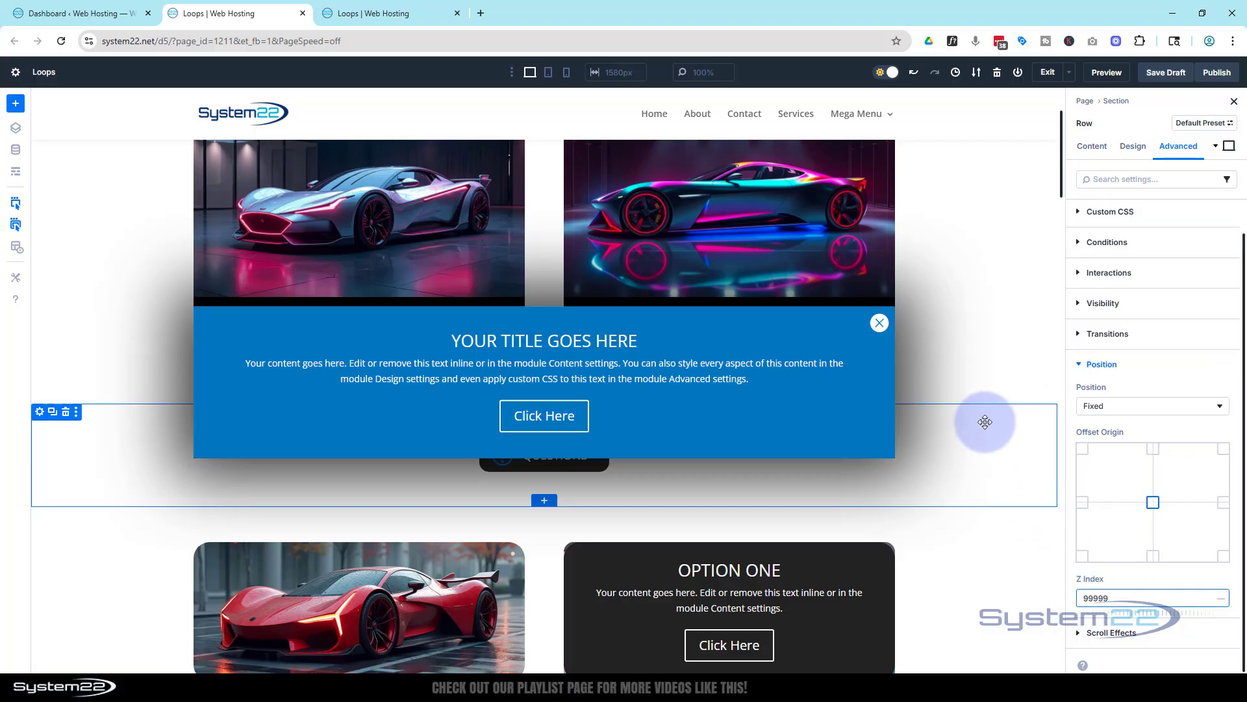
scroll(984, 422, "down", 3)
scroll(986, 426, "up", 5)
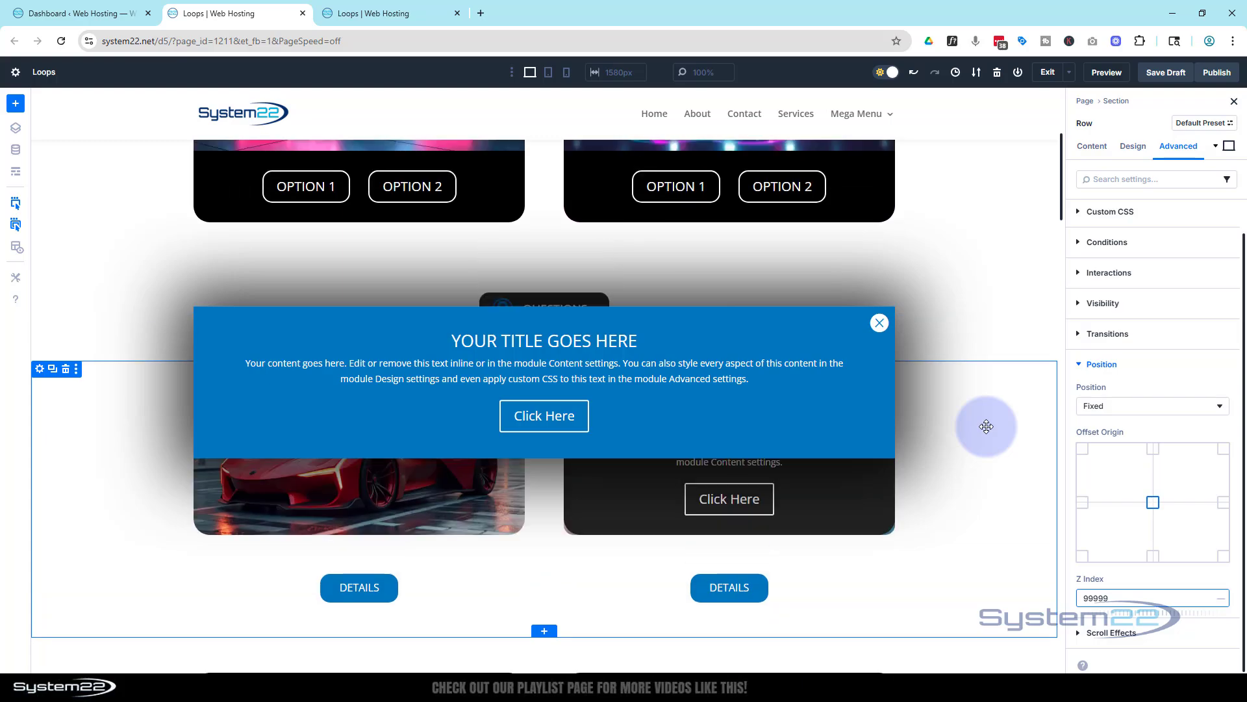
scroll(986, 426, "down", 4)
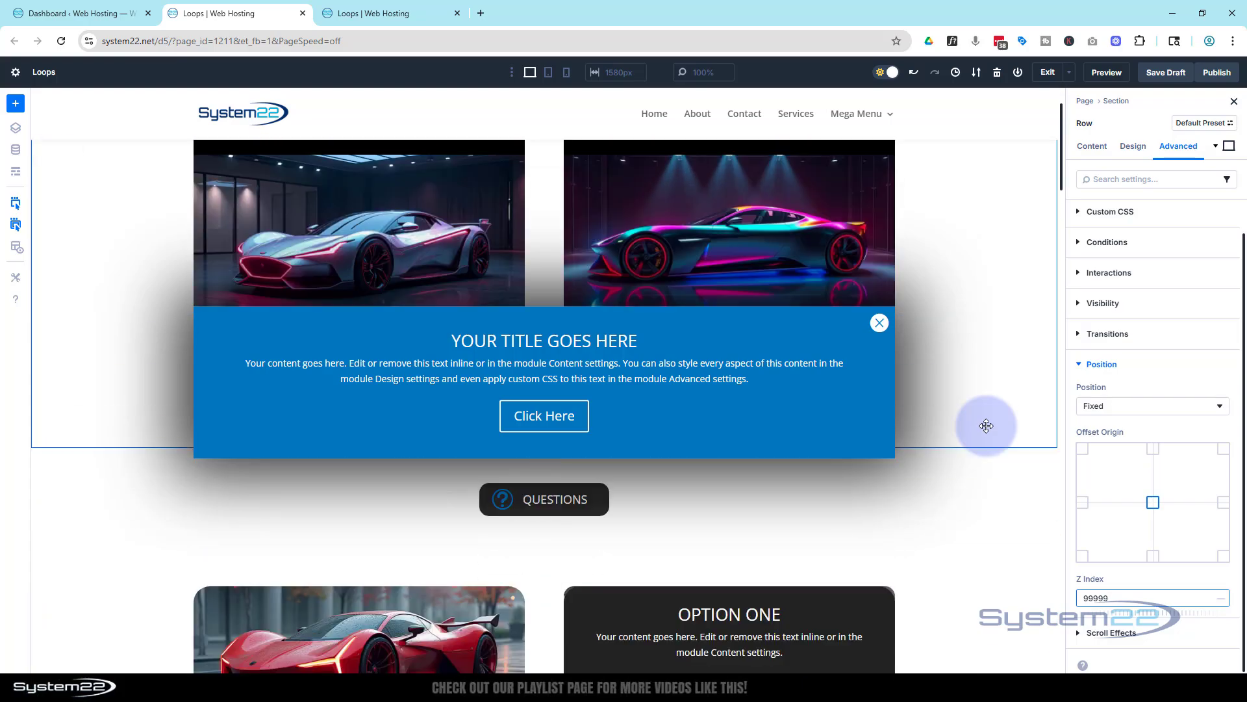
scroll(989, 426, "up", 5)
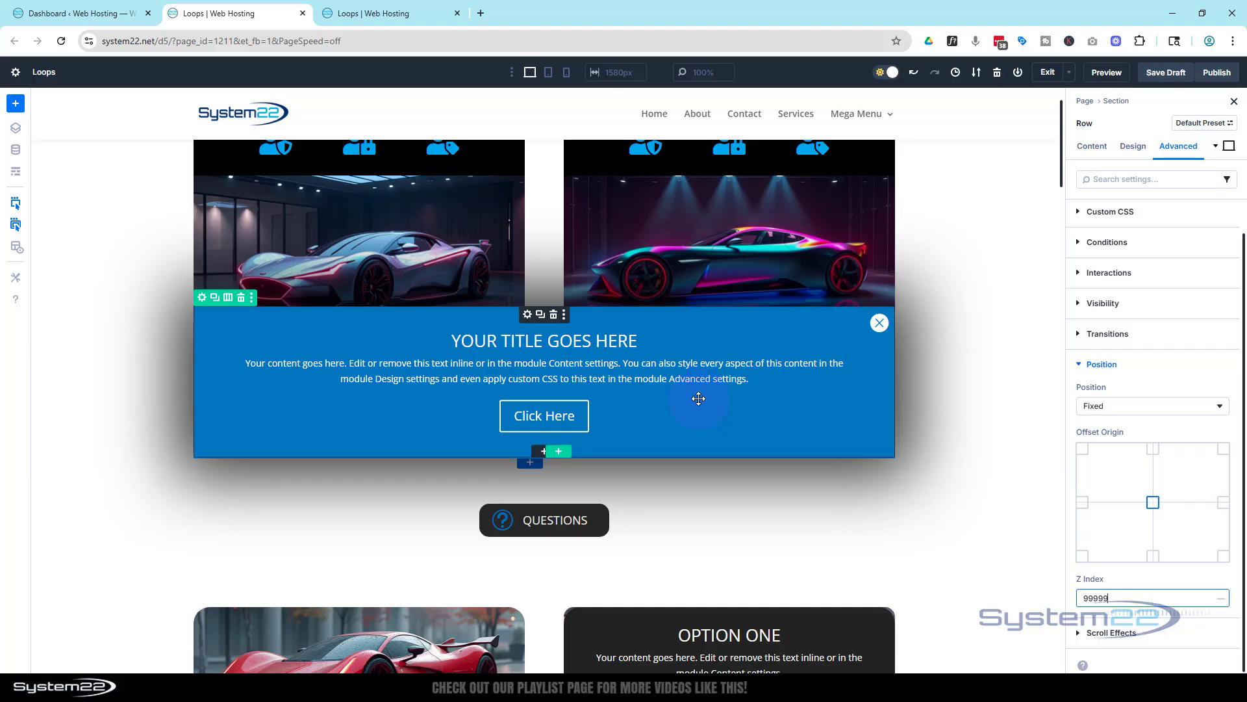
Set the row's width to 50 vw.
left_click(1136, 147)
left_click(1080, 247)
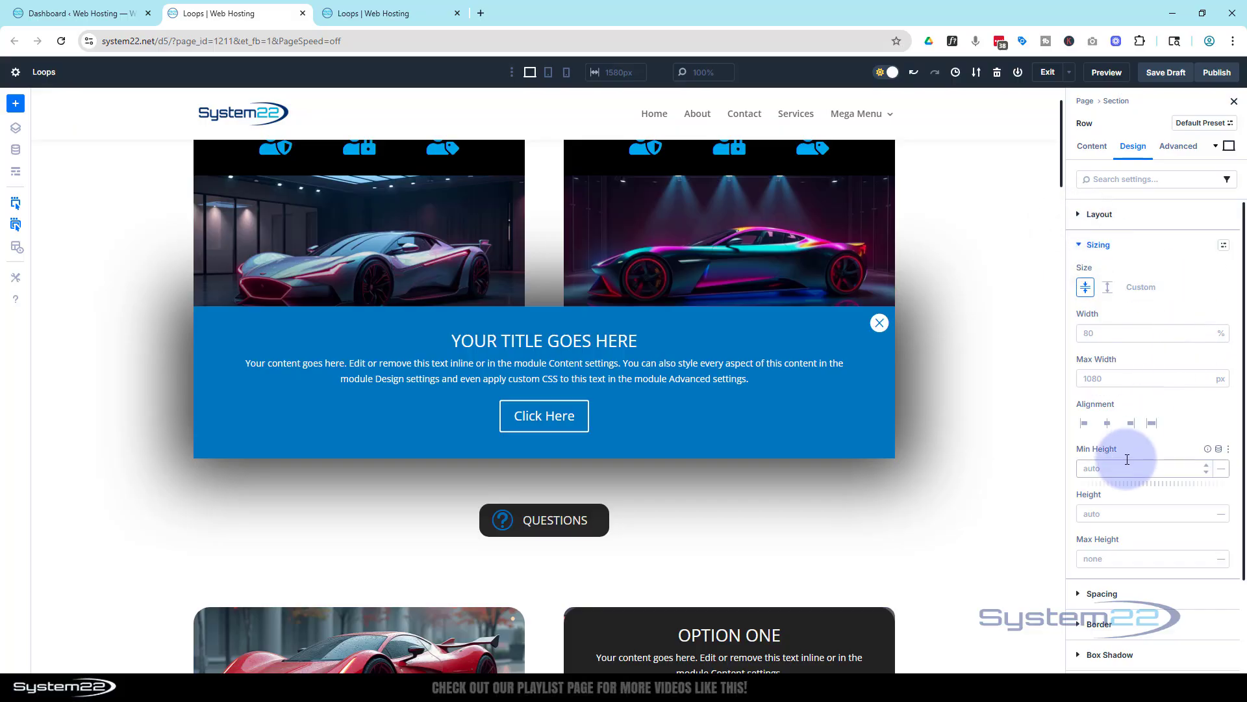
left_click(1102, 333)
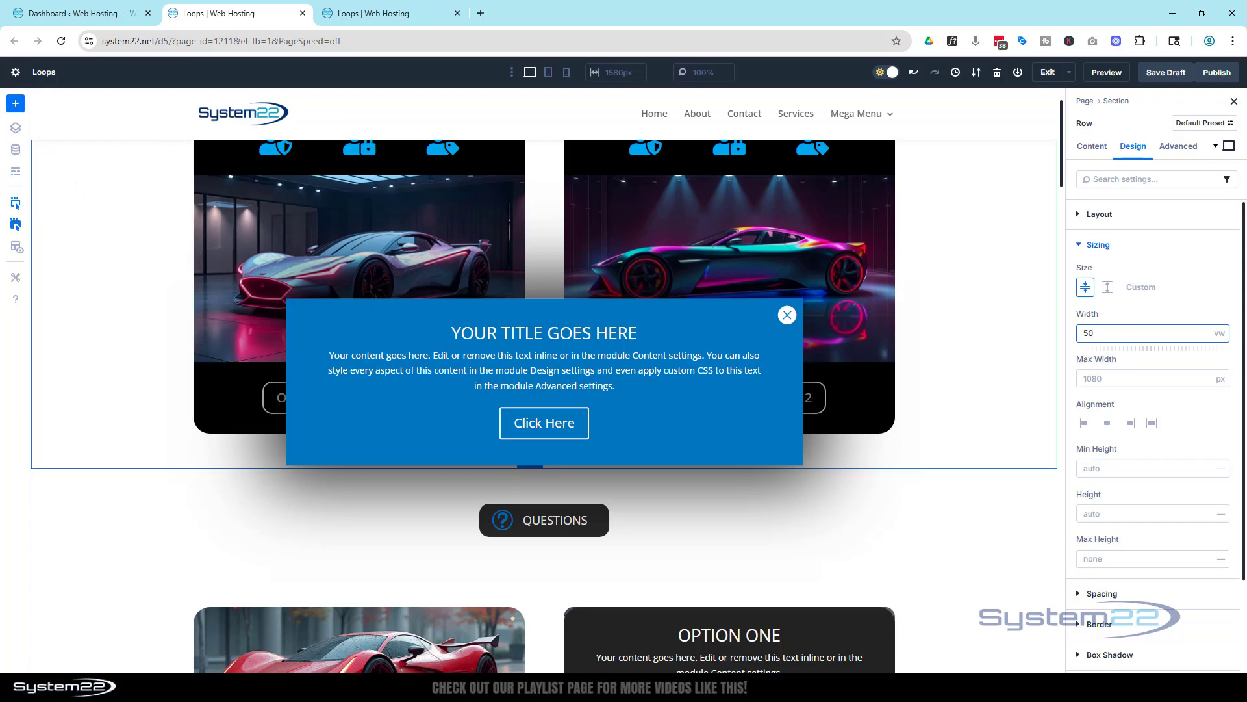
Set the row's width to 80 vw for the phone view, and return to the desktop view.
left_click(1220, 334)
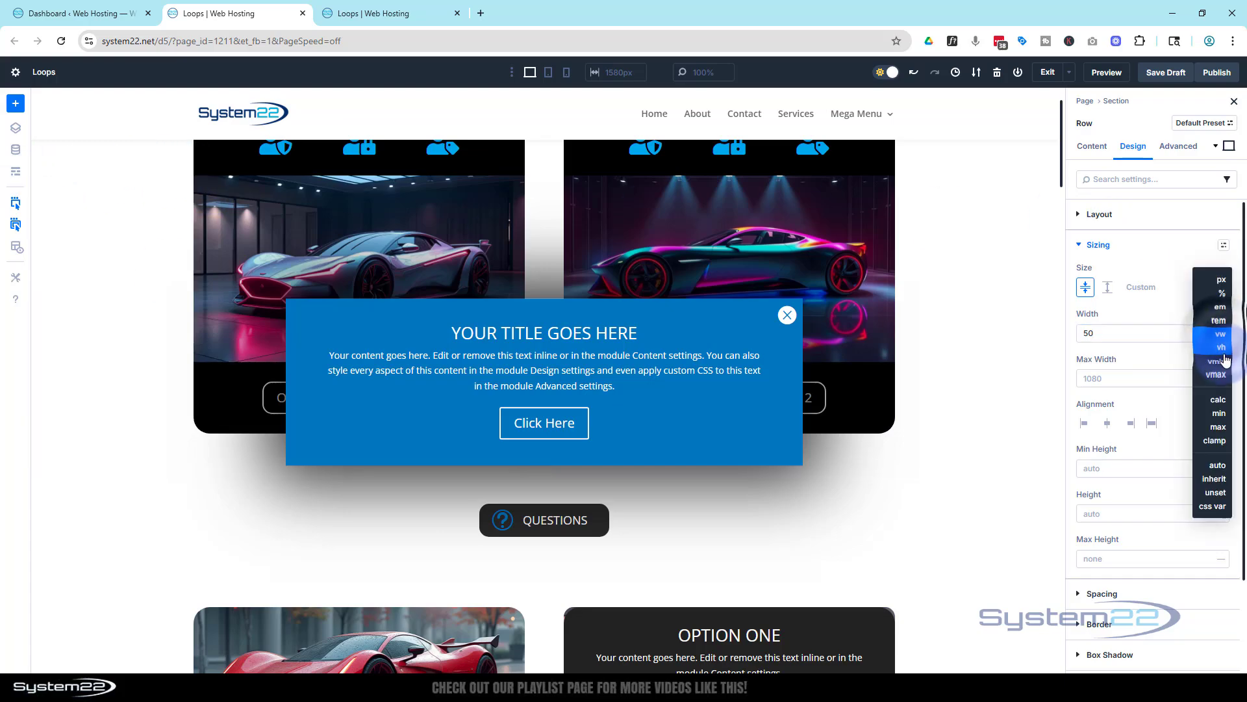
left_click(1184, 296)
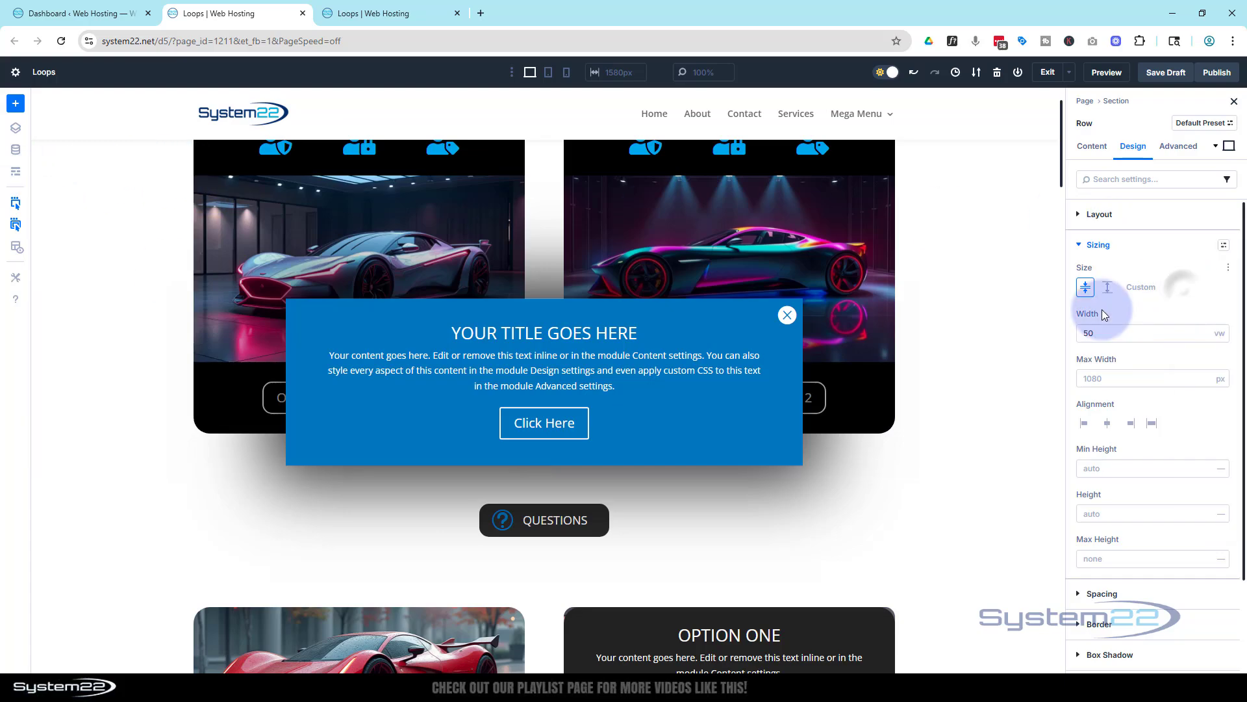
left_click(549, 73)
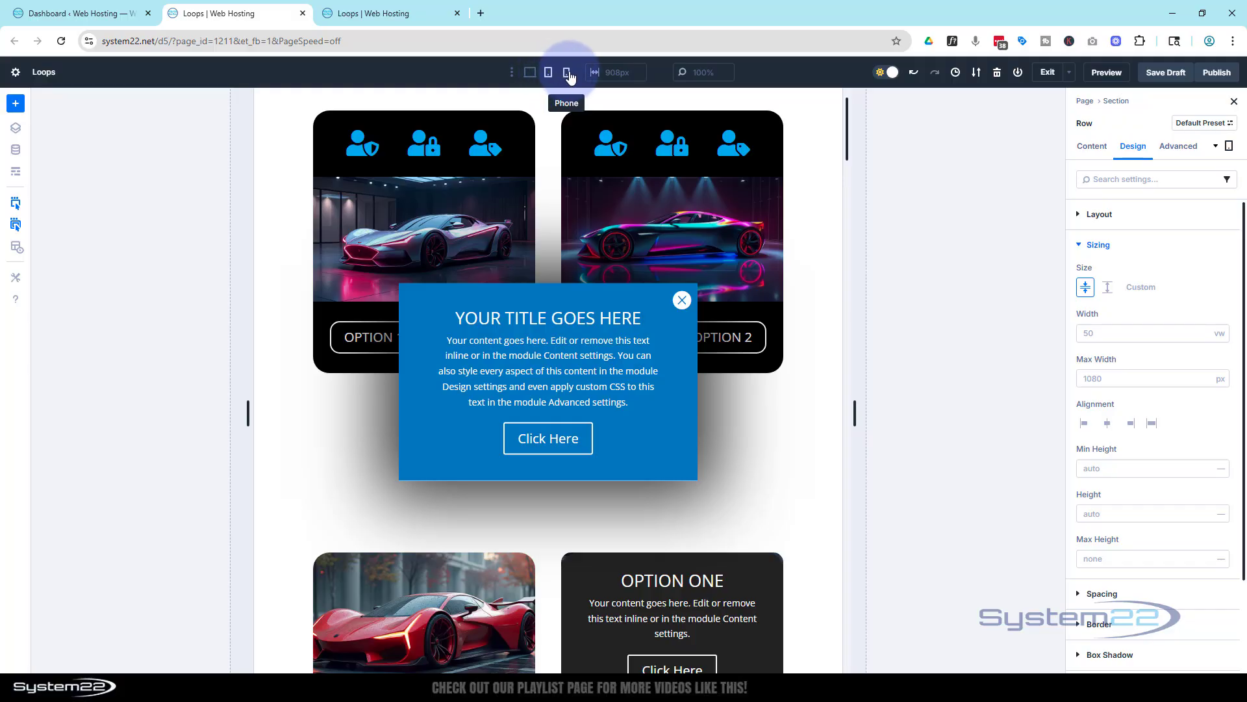
left_click(567, 73)
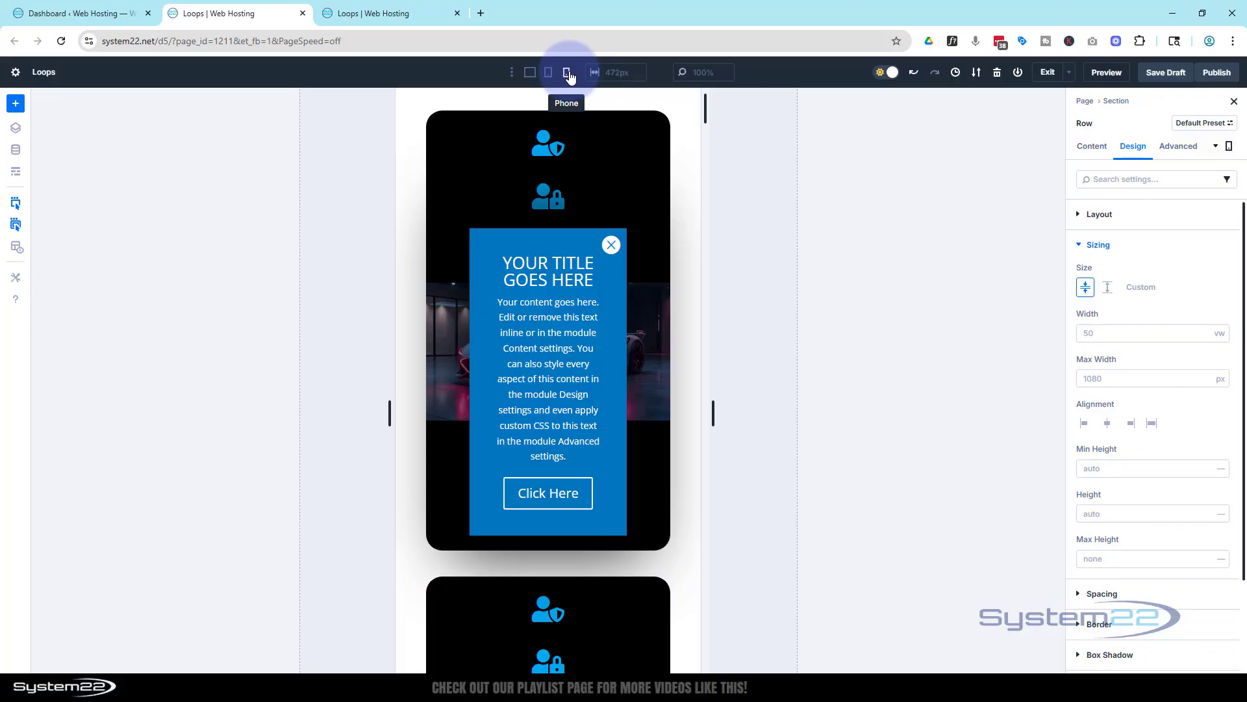
left_click(1085, 333)
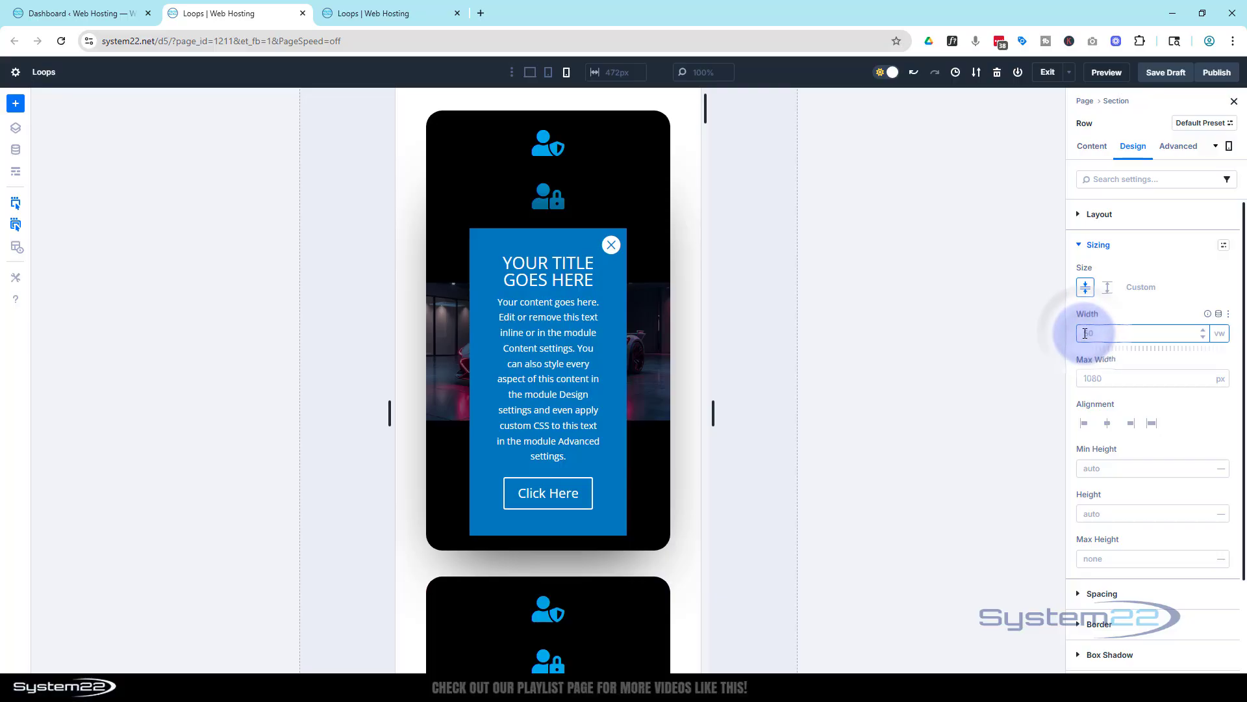
type("80")
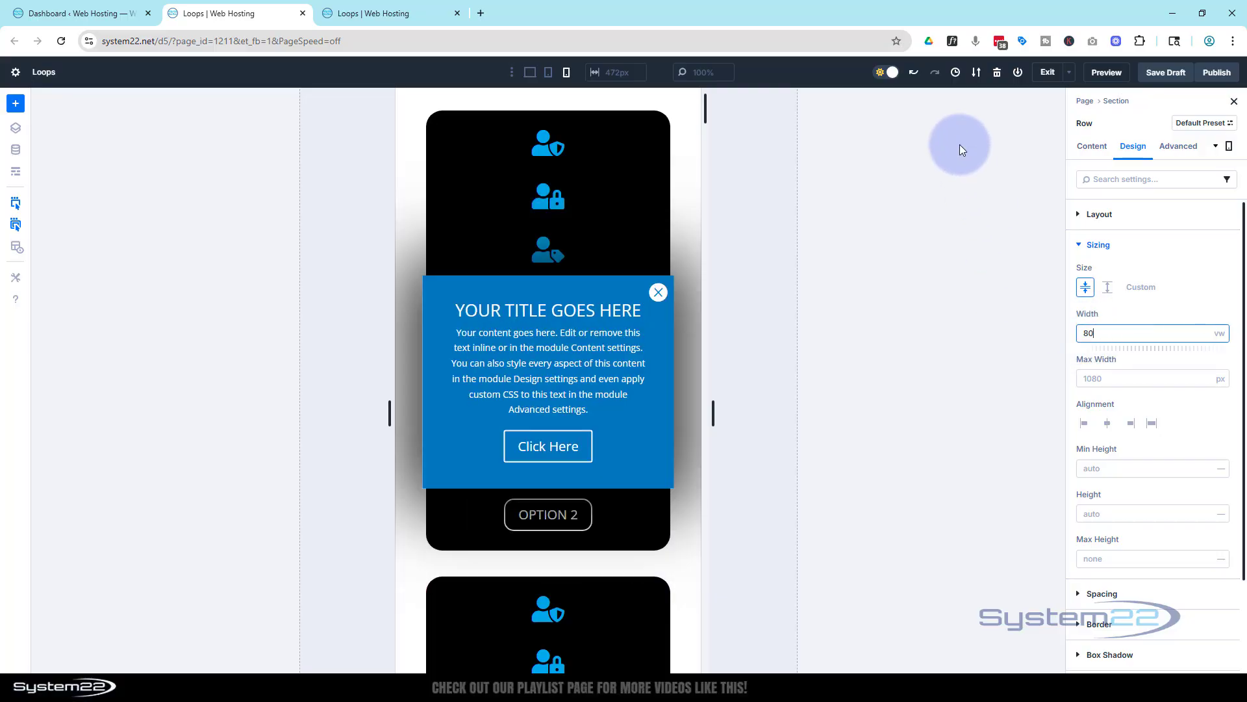
left_click(531, 73)
scroll(958, 390, "down", 7)
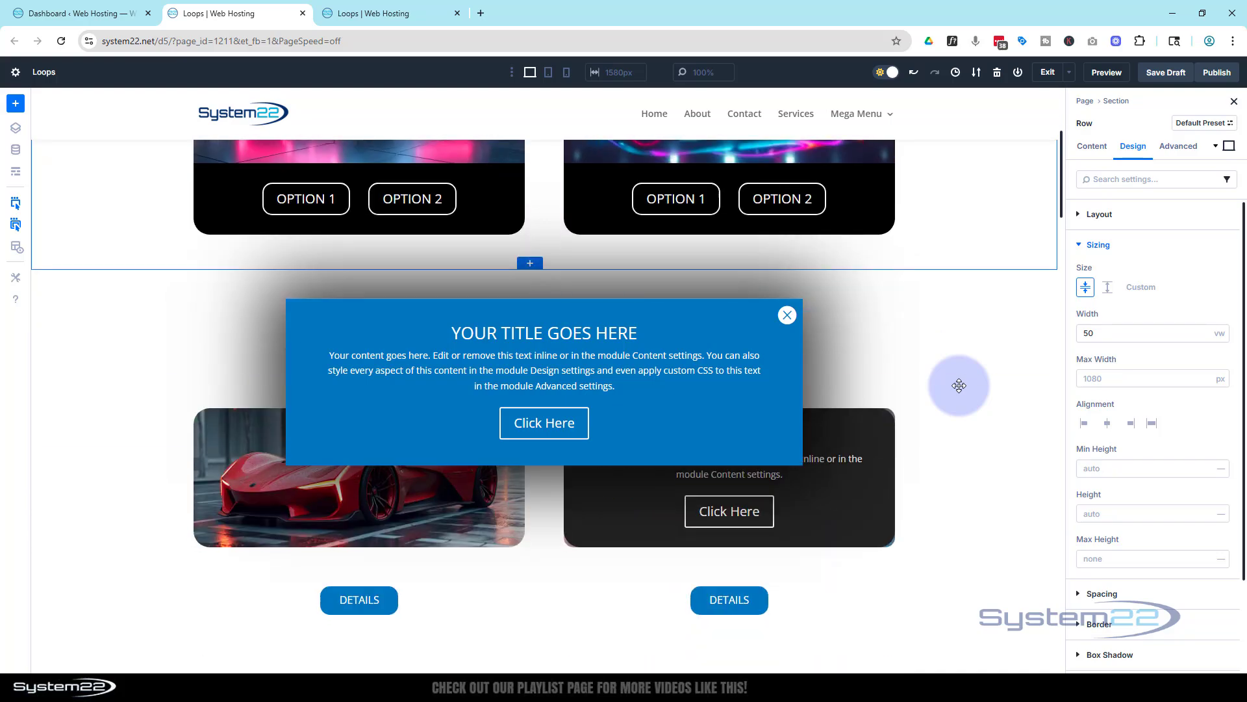
scroll(959, 386, "up", 6)
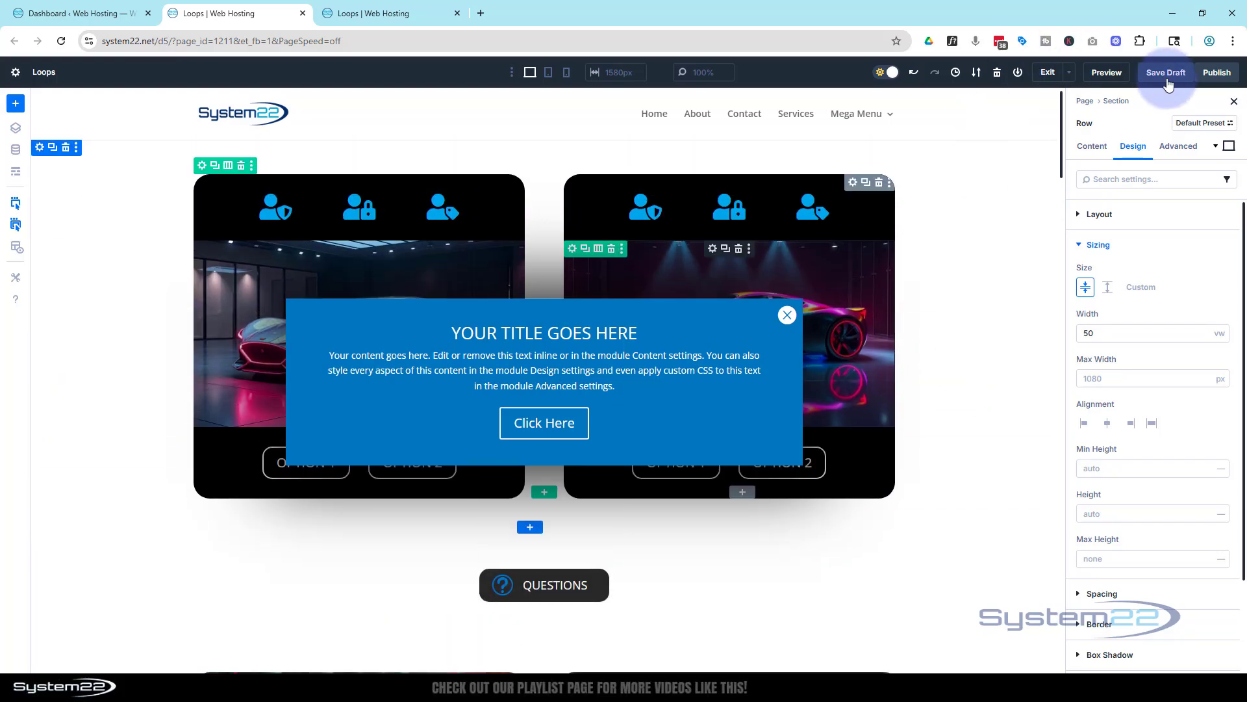
Save the draft and check the popup's fixed placement over the scrolling content in a fresh page preview.
left_click(1169, 74)
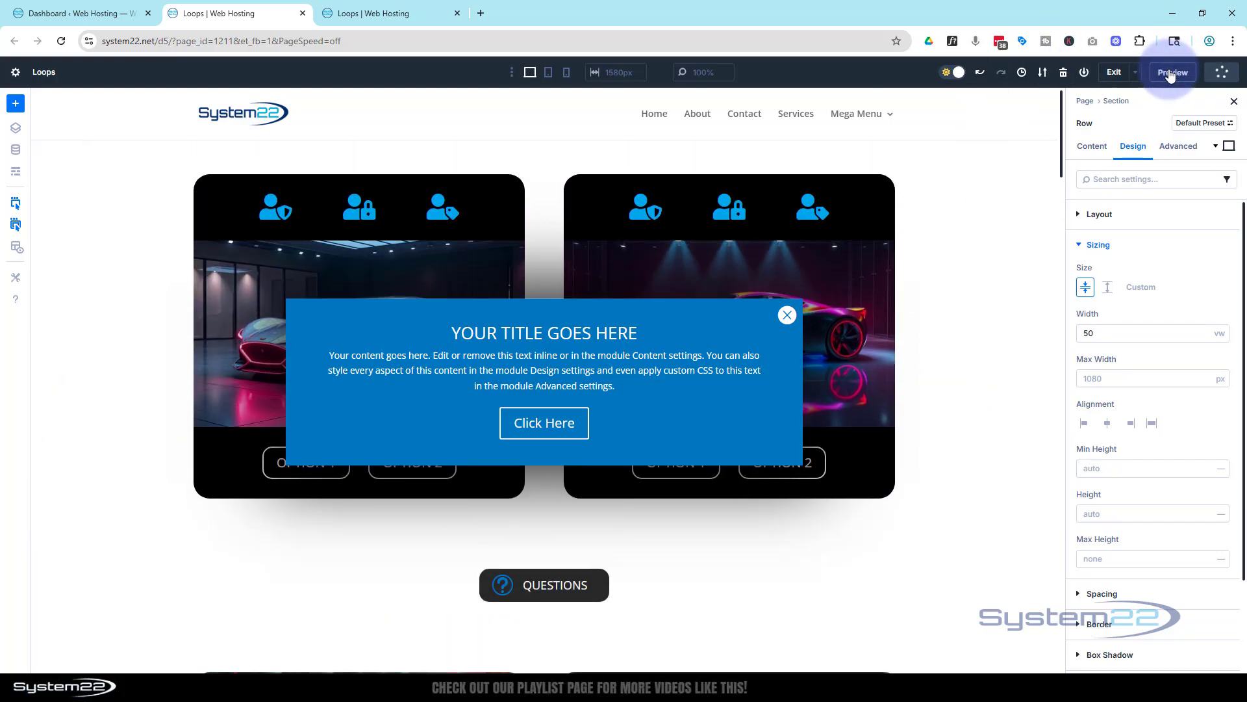
left_click(458, 13)
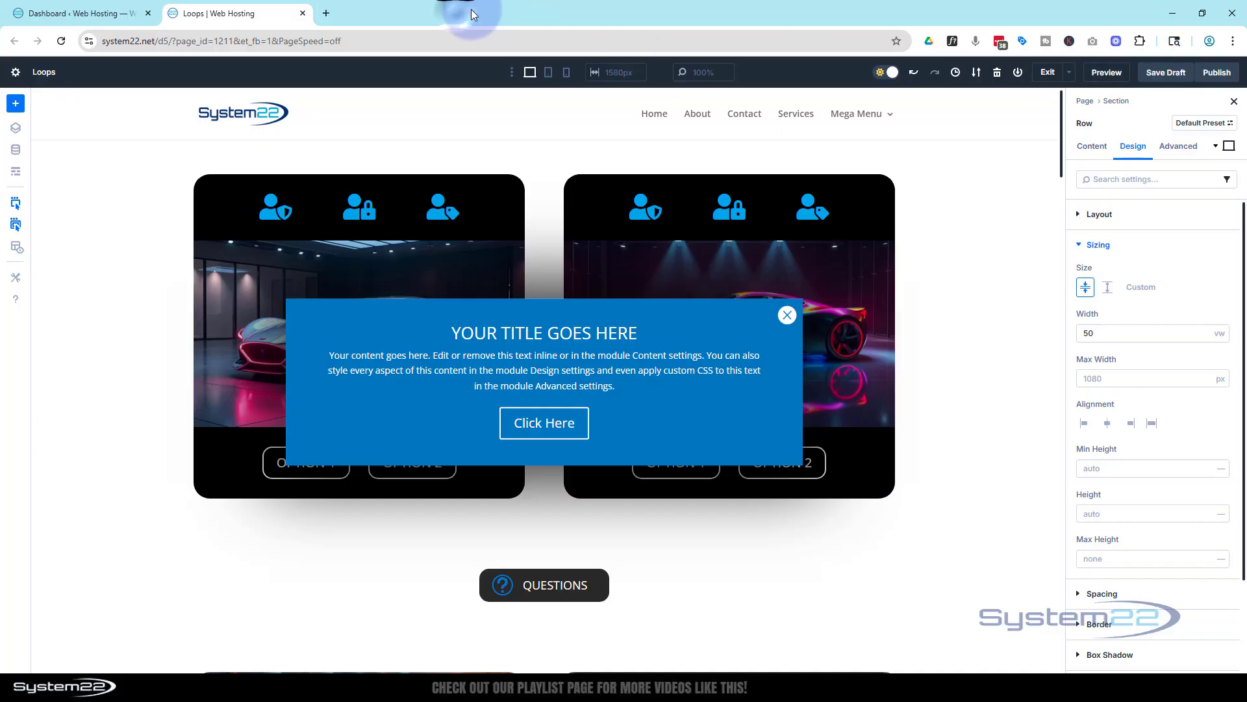
left_click(1110, 73)
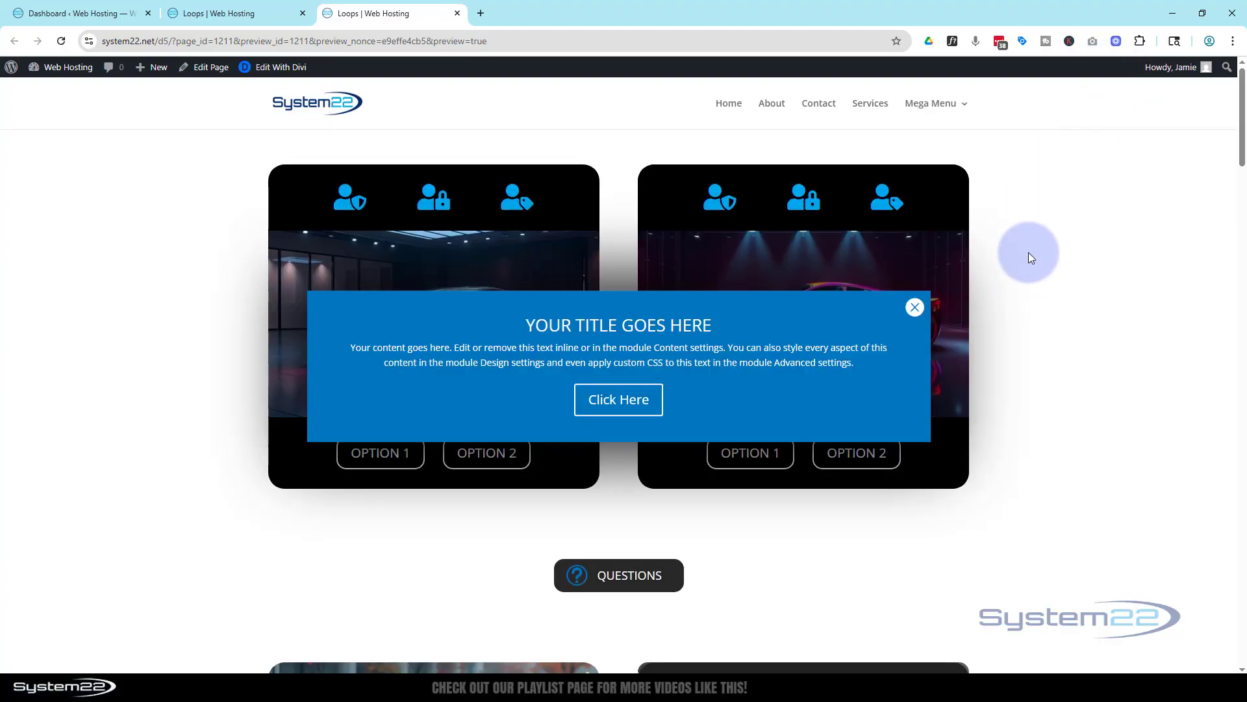
scroll(1027, 266, "down", 12)
scroll(1028, 265, "up", 2)
scroll(1027, 265, "up", 10)
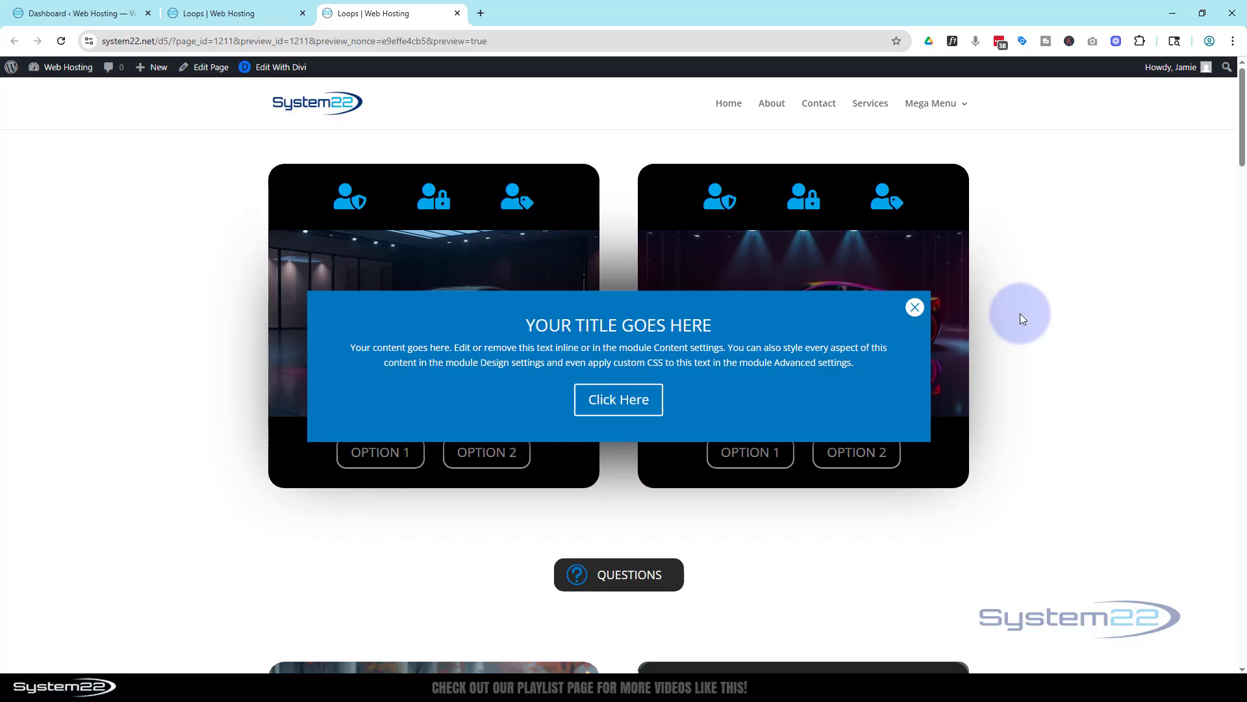
scroll(1020, 313, "down", 5)
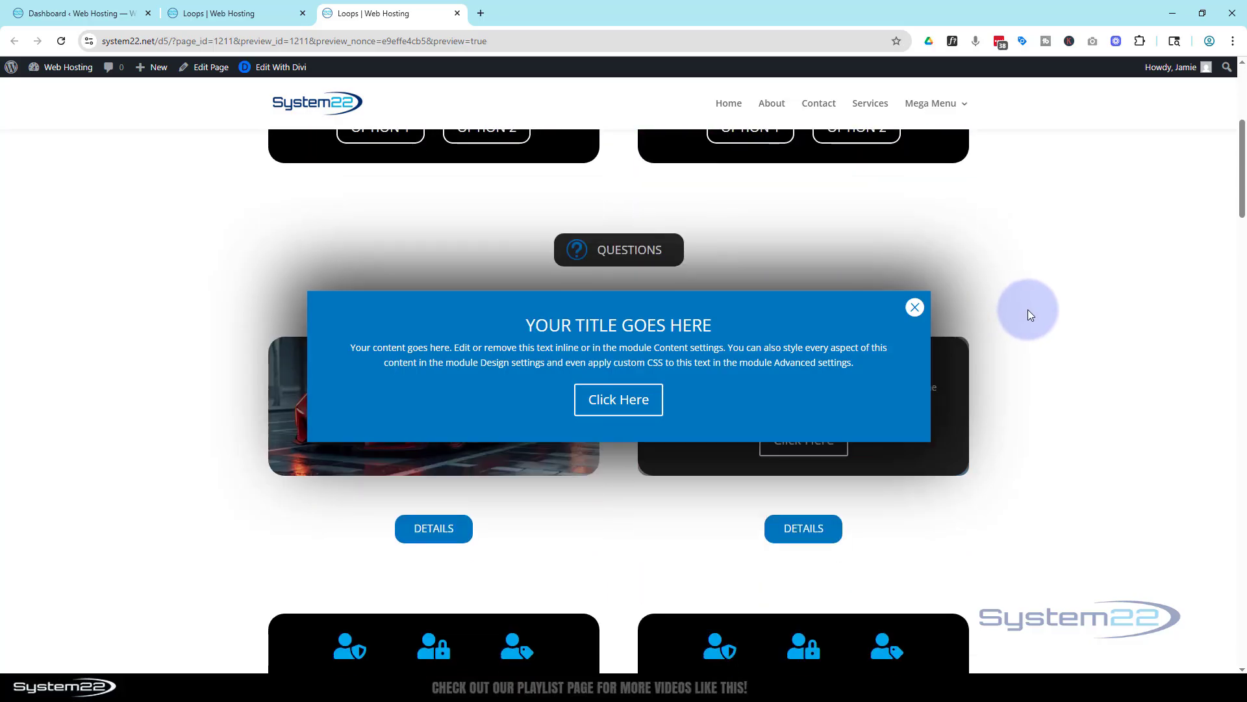
scroll(1030, 308, "up", 5)
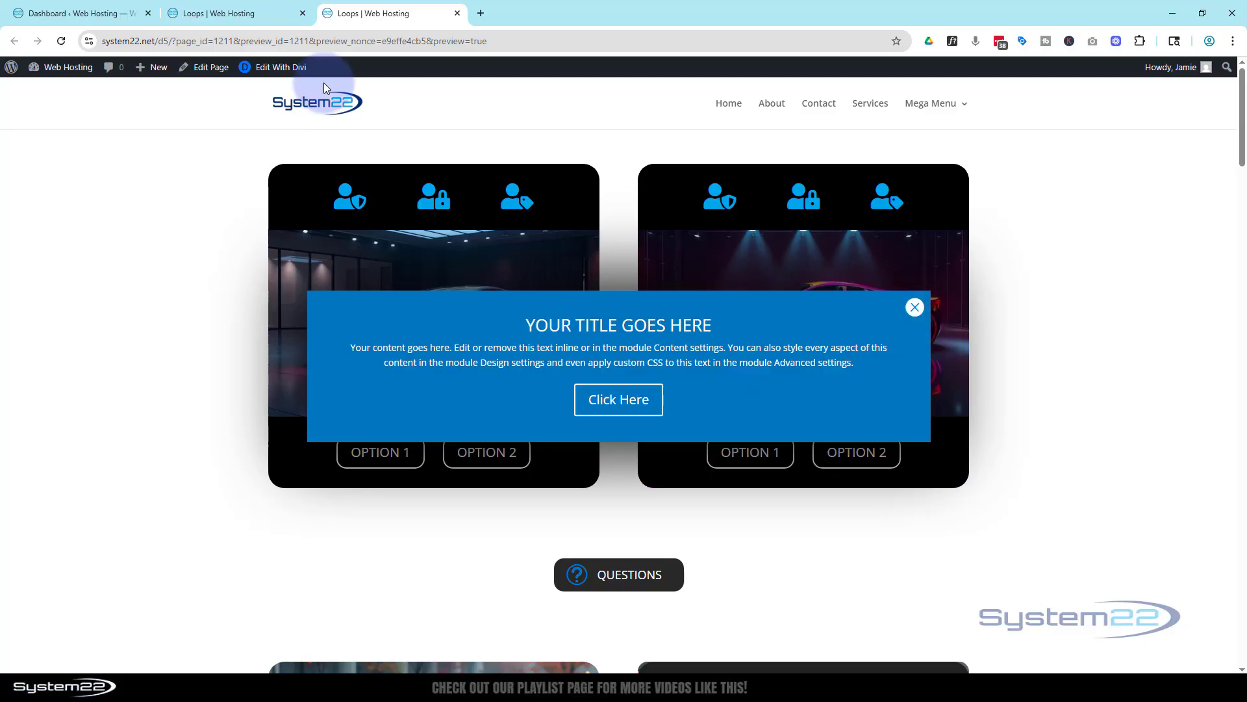
Back in the builder, give the popup row the admin label Popup and save the draft.
left_click(227, 11)
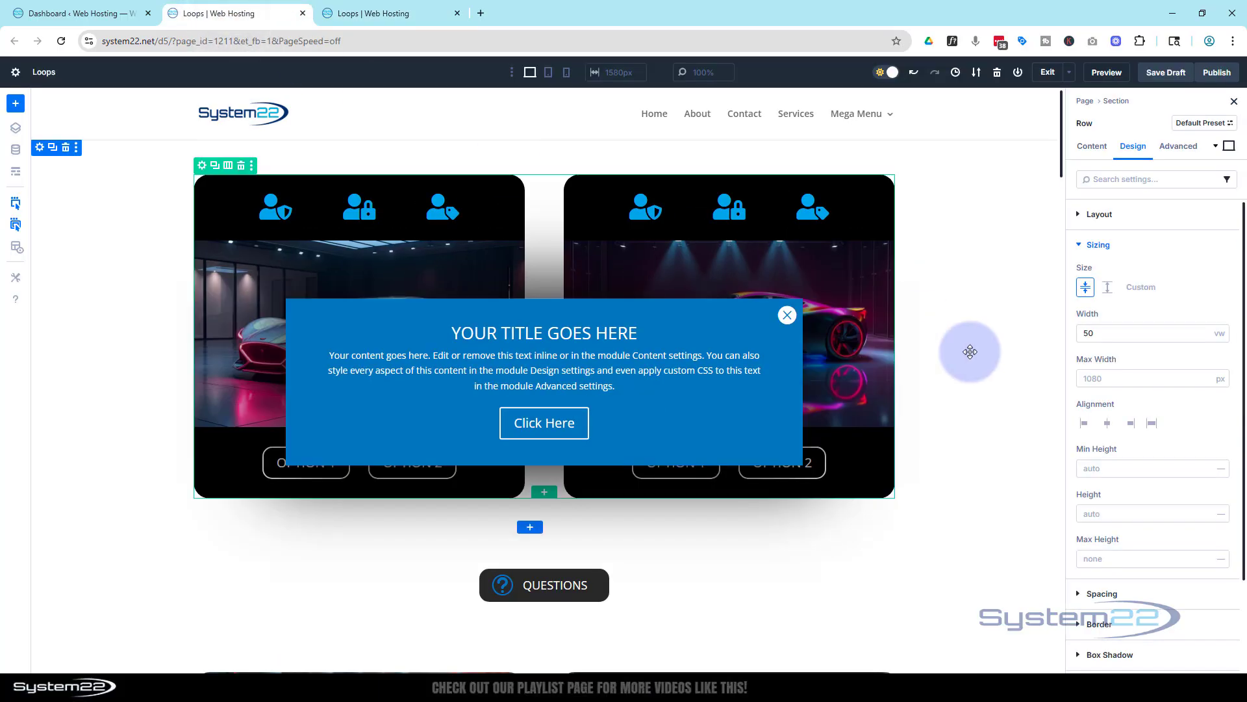
left_click(784, 322)
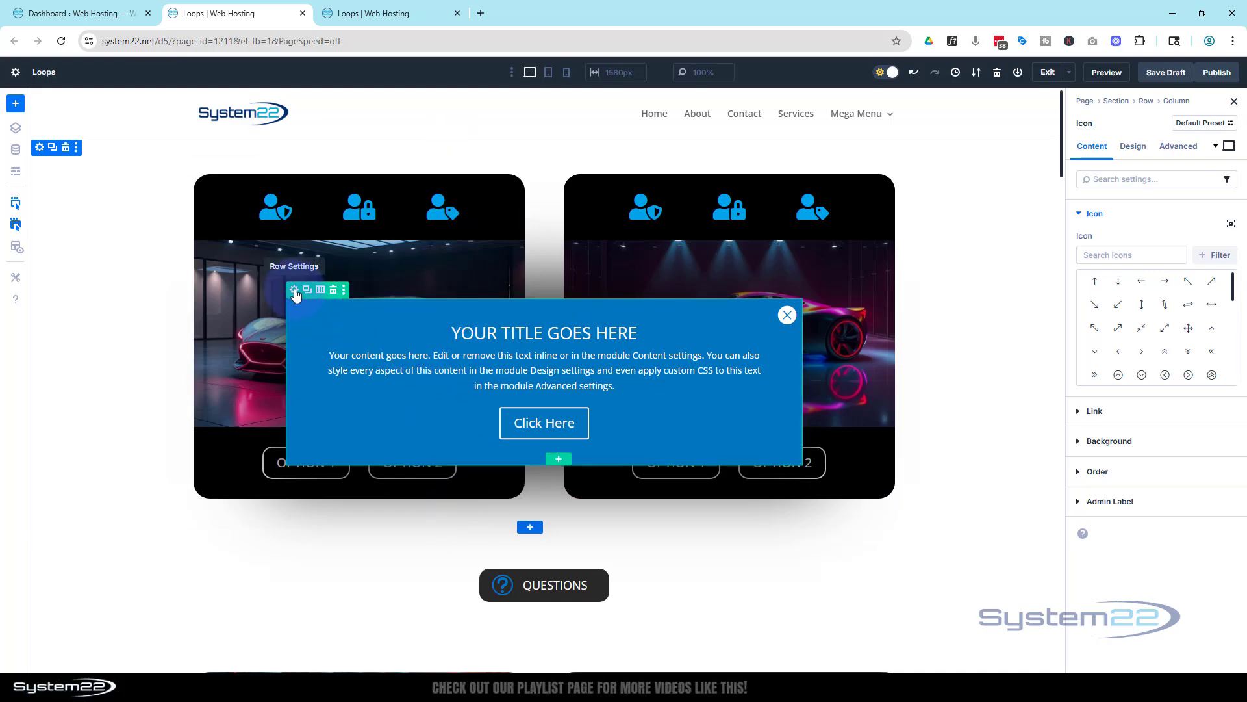
left_click(294, 290)
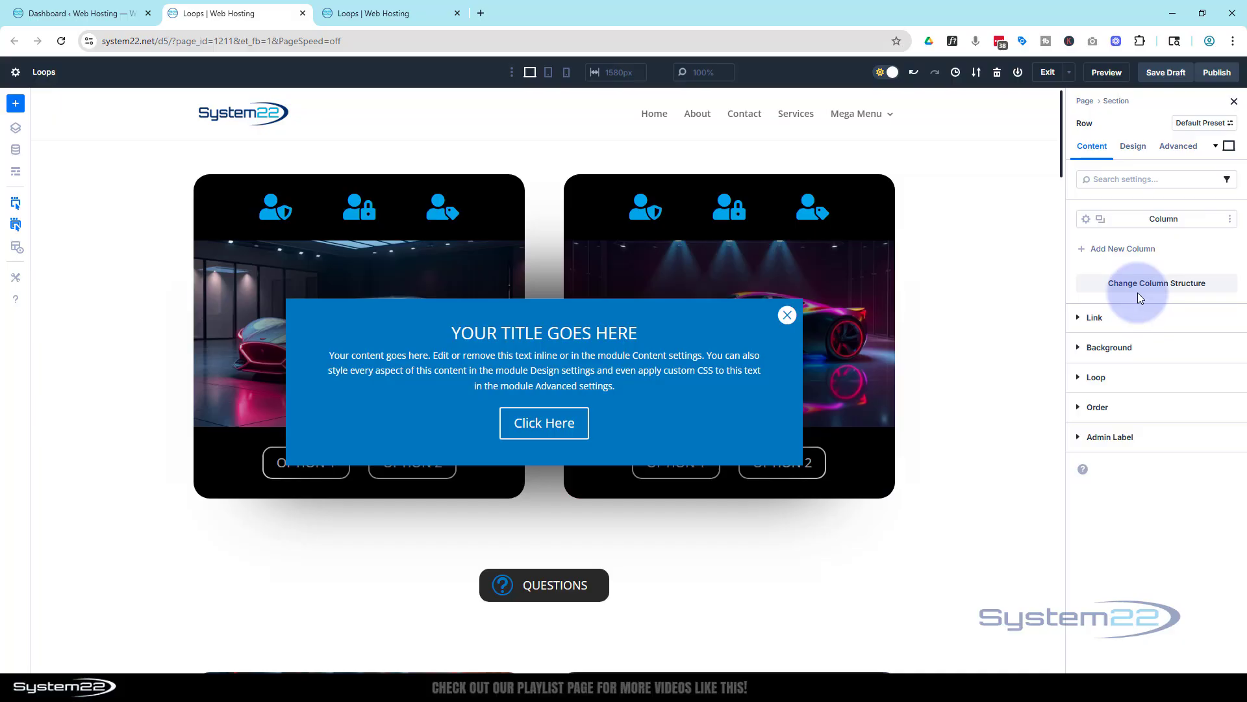
left_click(1149, 438)
left_click(1149, 478)
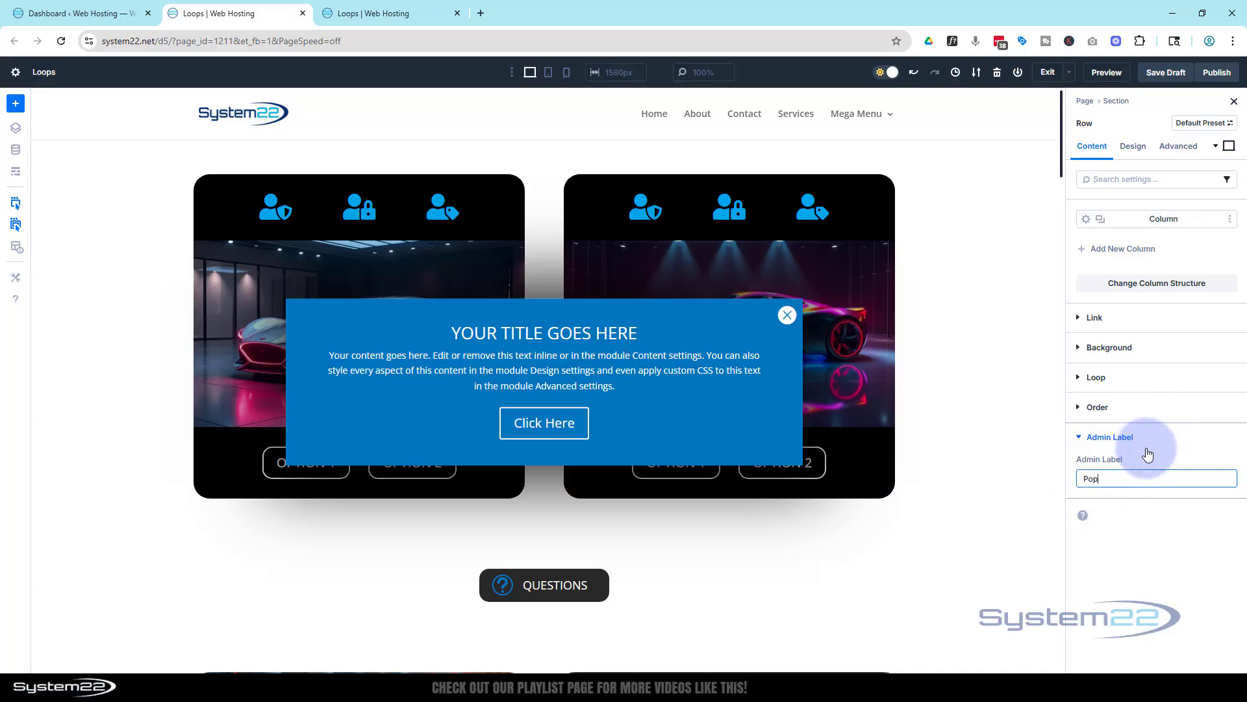
left_click(1172, 75)
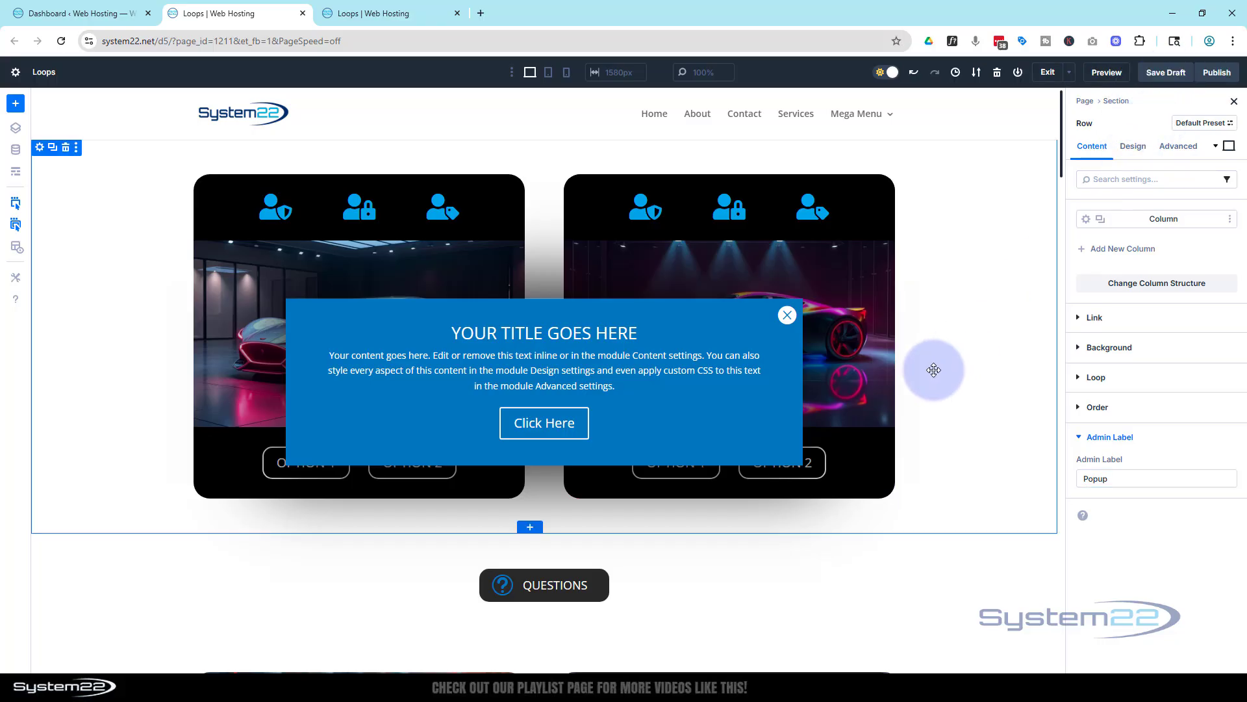
Add a Click interaction with the Hide Element effect to the popup's close icon.
left_click(793, 321)
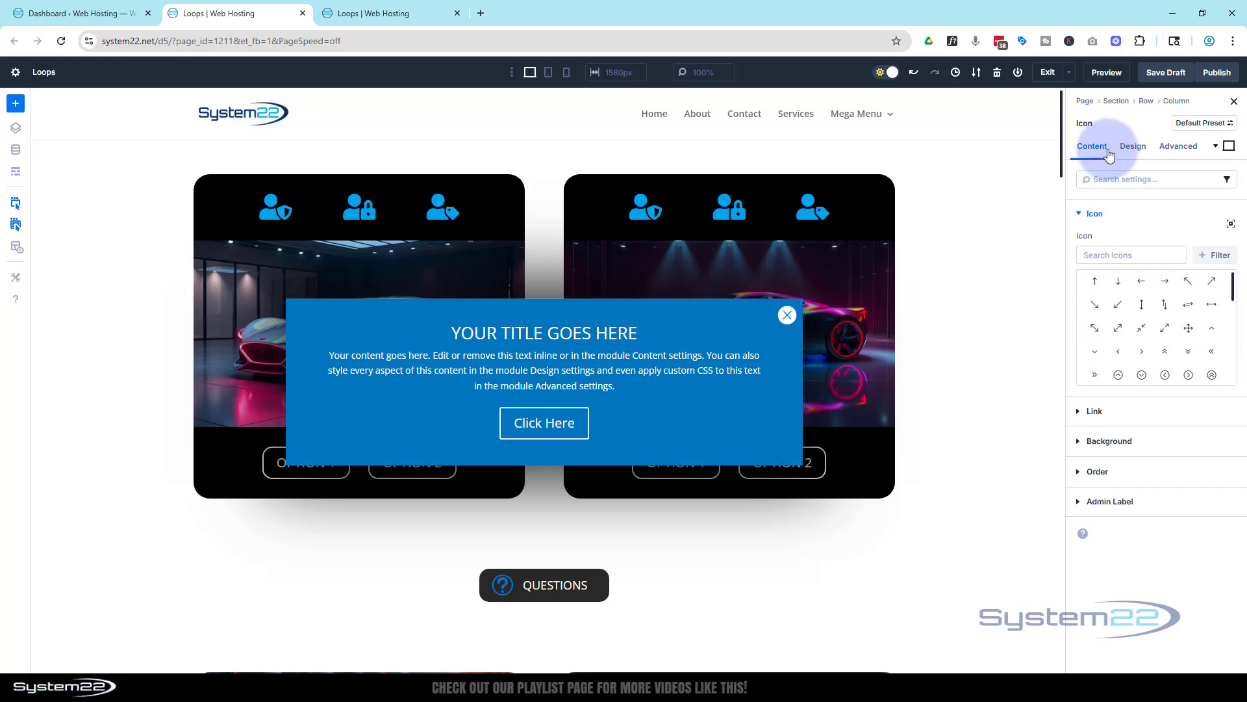
left_click(1183, 147)
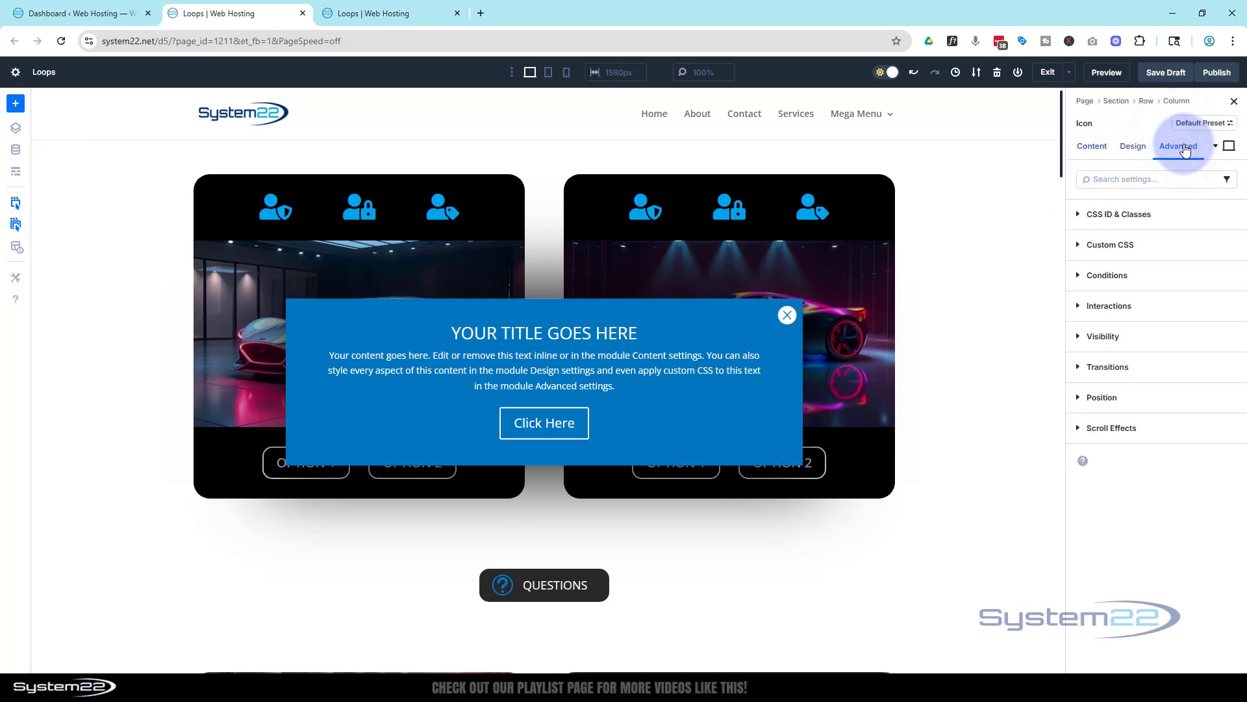
left_click(1120, 306)
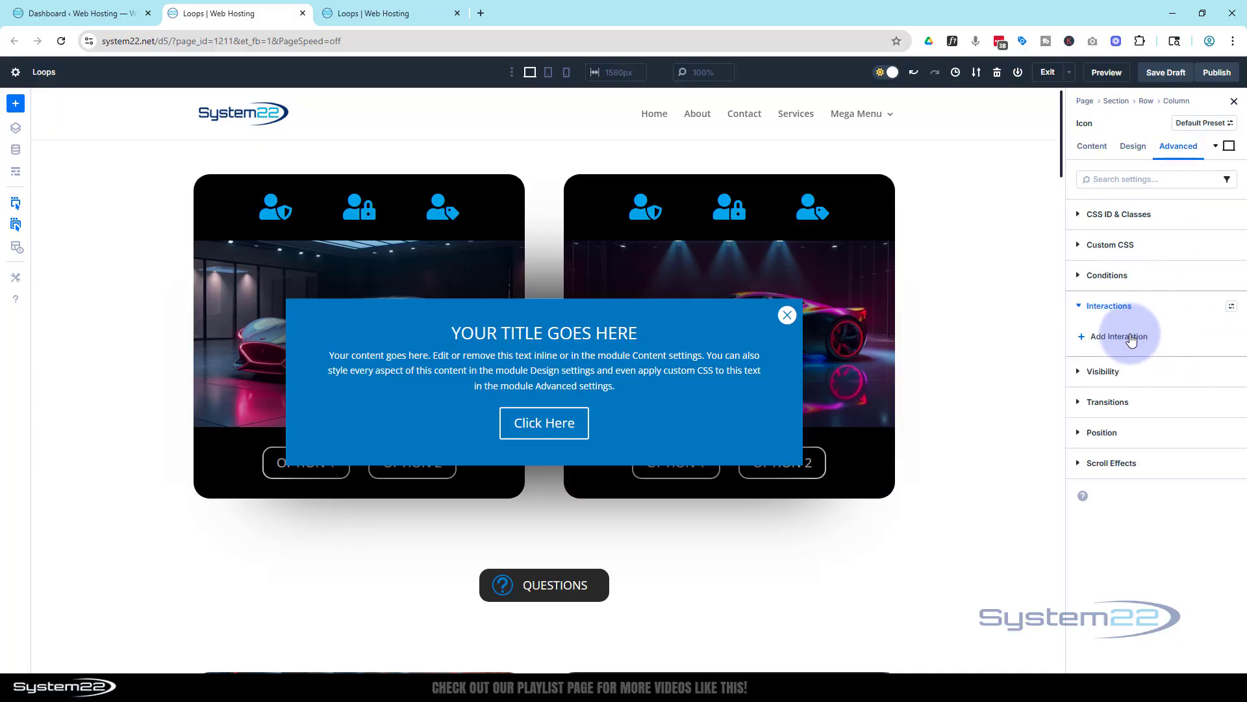
left_click(1131, 337)
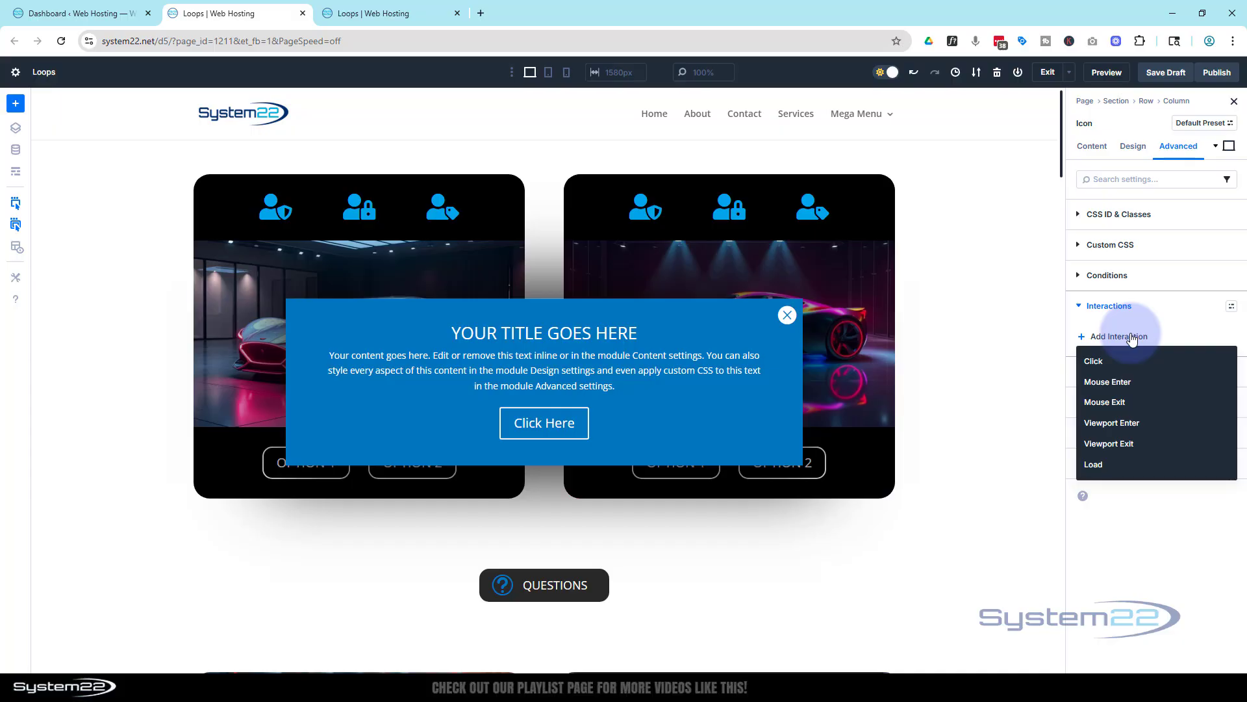
left_click(1084, 359)
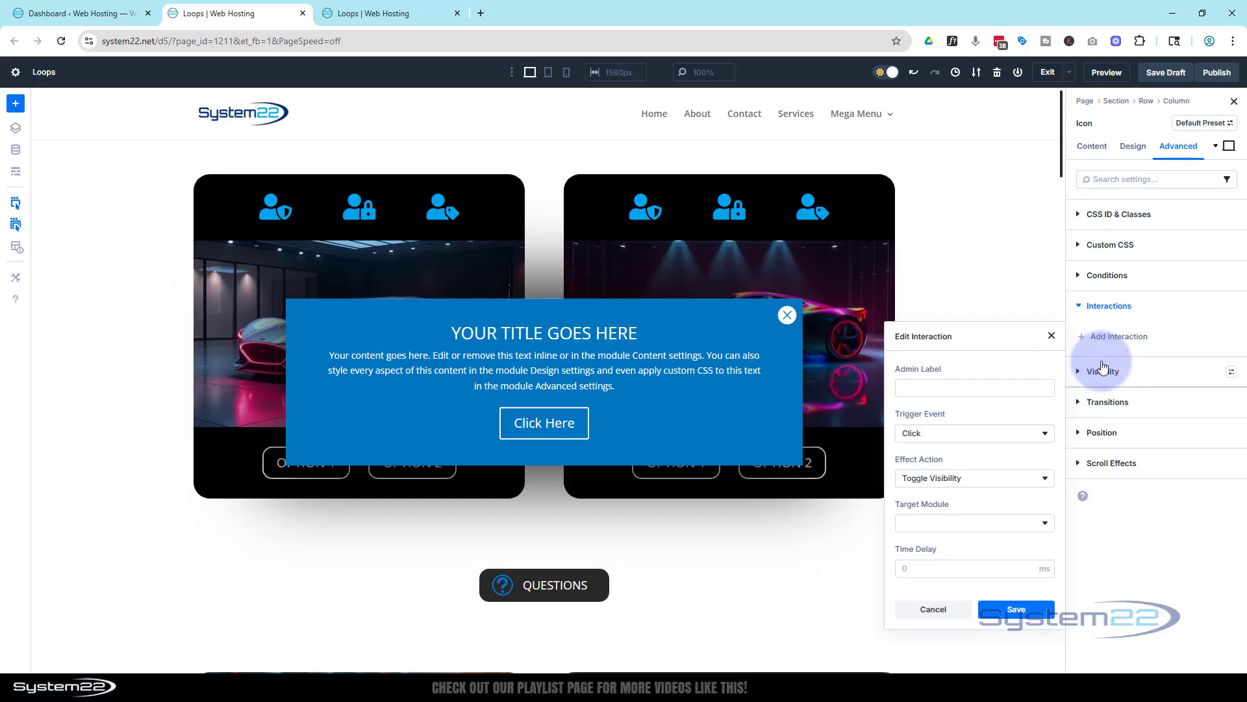
left_click(934, 482)
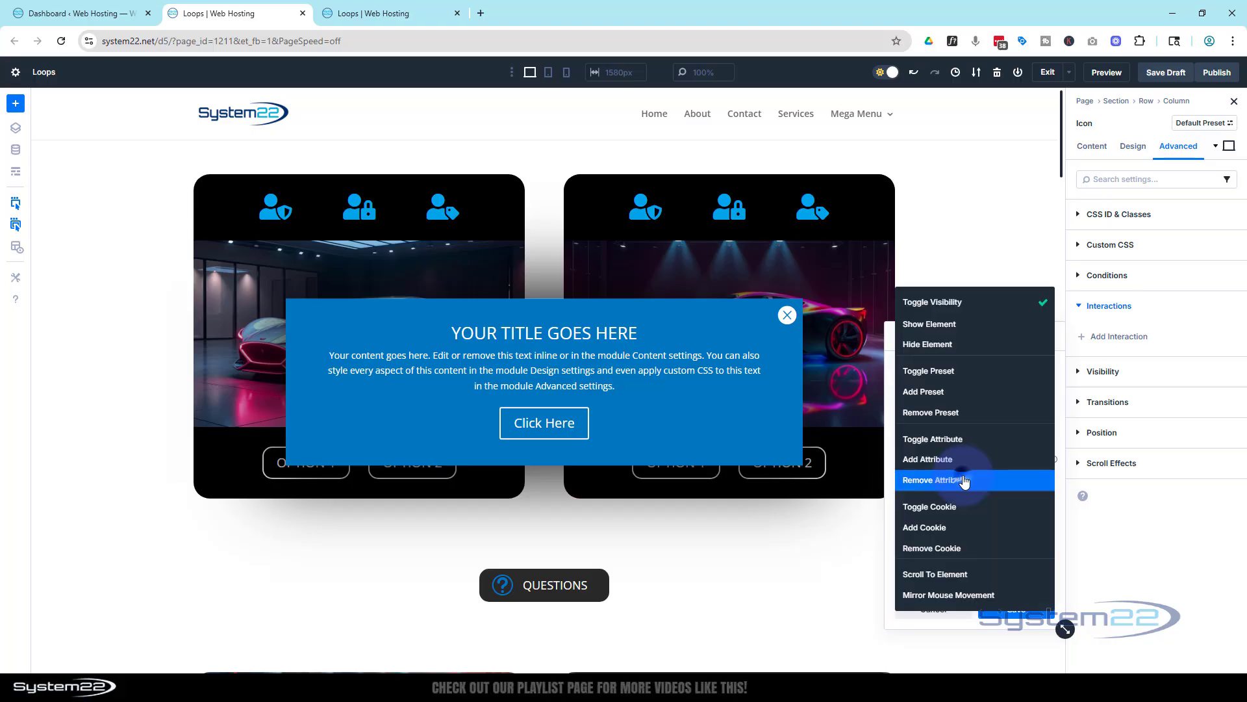
left_click(935, 352)
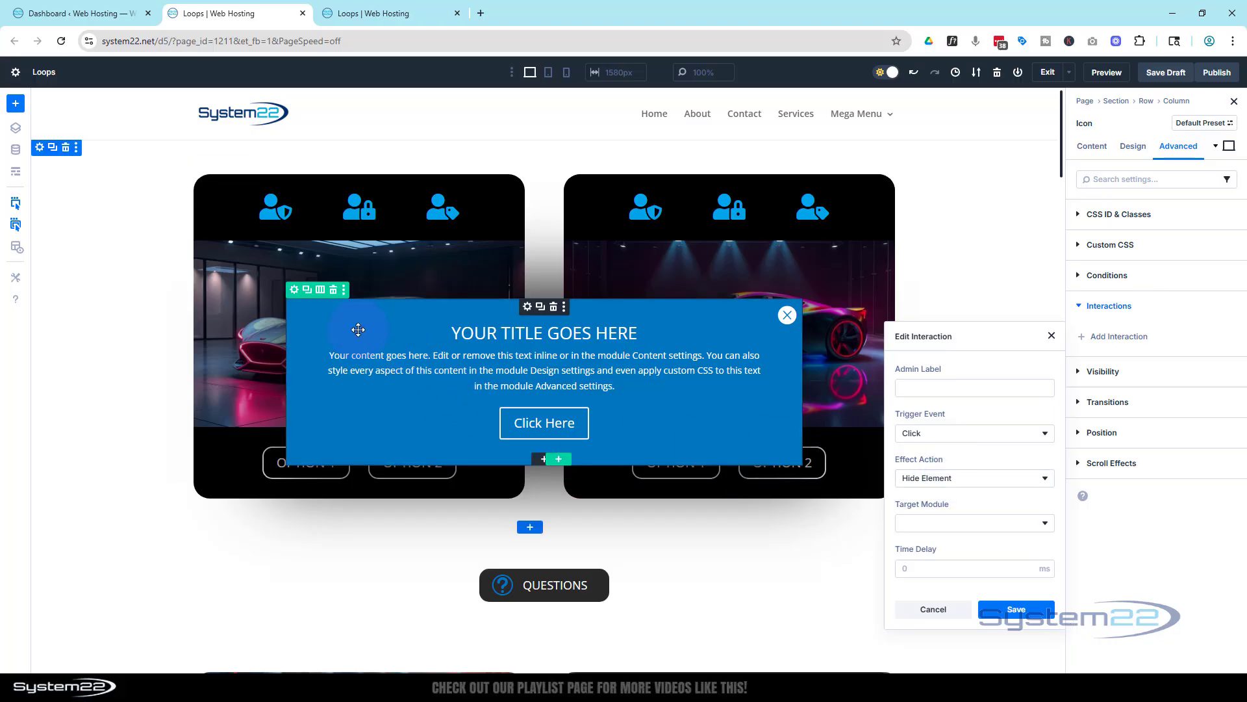
Target the close icon's interaction at Row (Popup) and save the interaction.
left_click(981, 524)
scroll(968, 527, "down", 2)
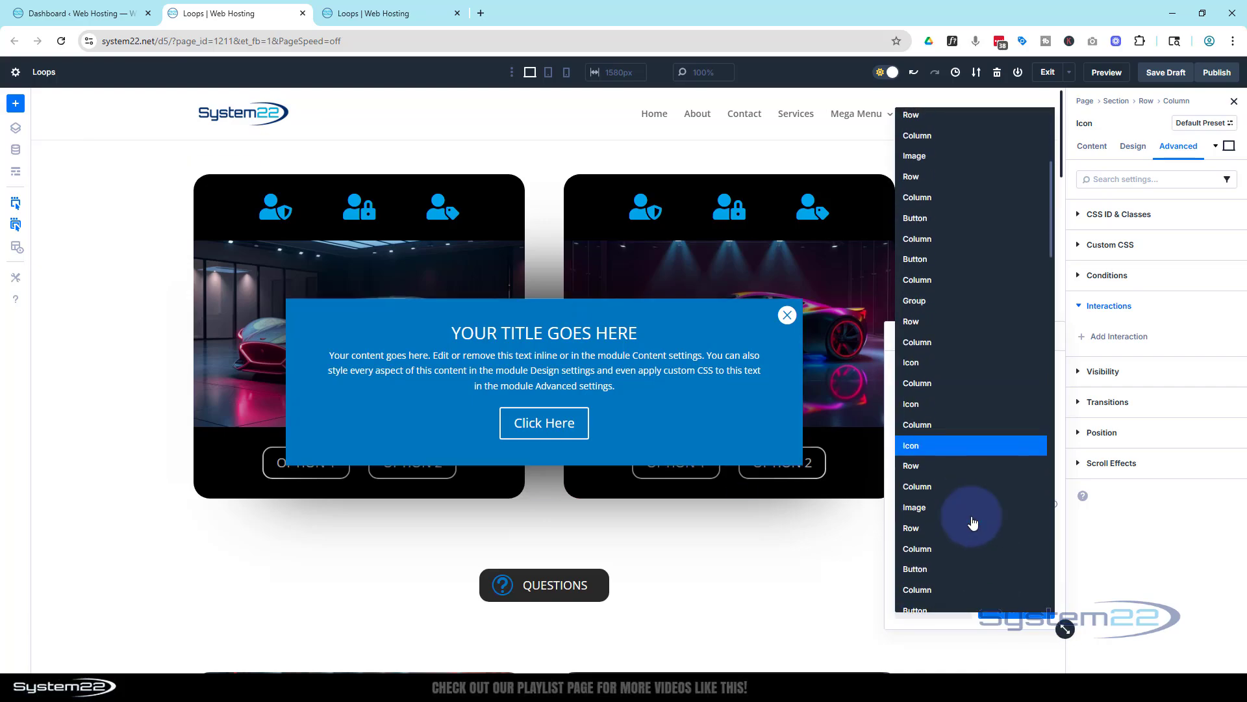
scroll(972, 523, "down", 6)
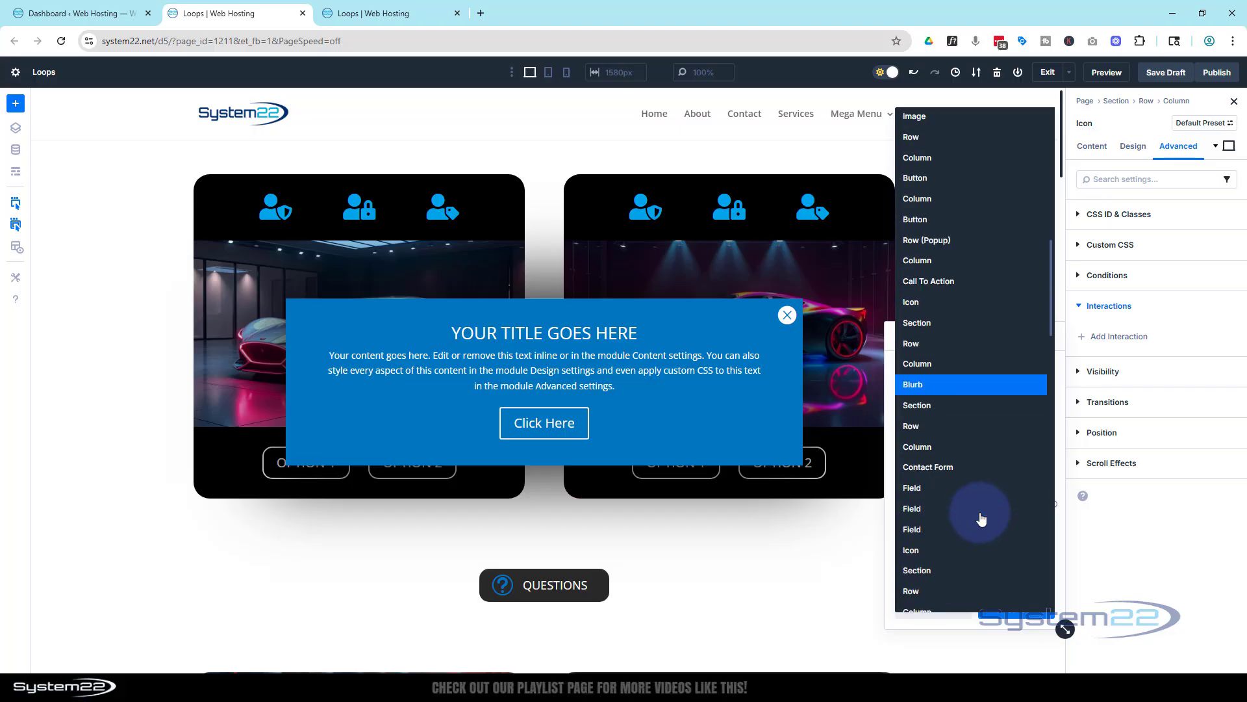
scroll(977, 513, "up", 2)
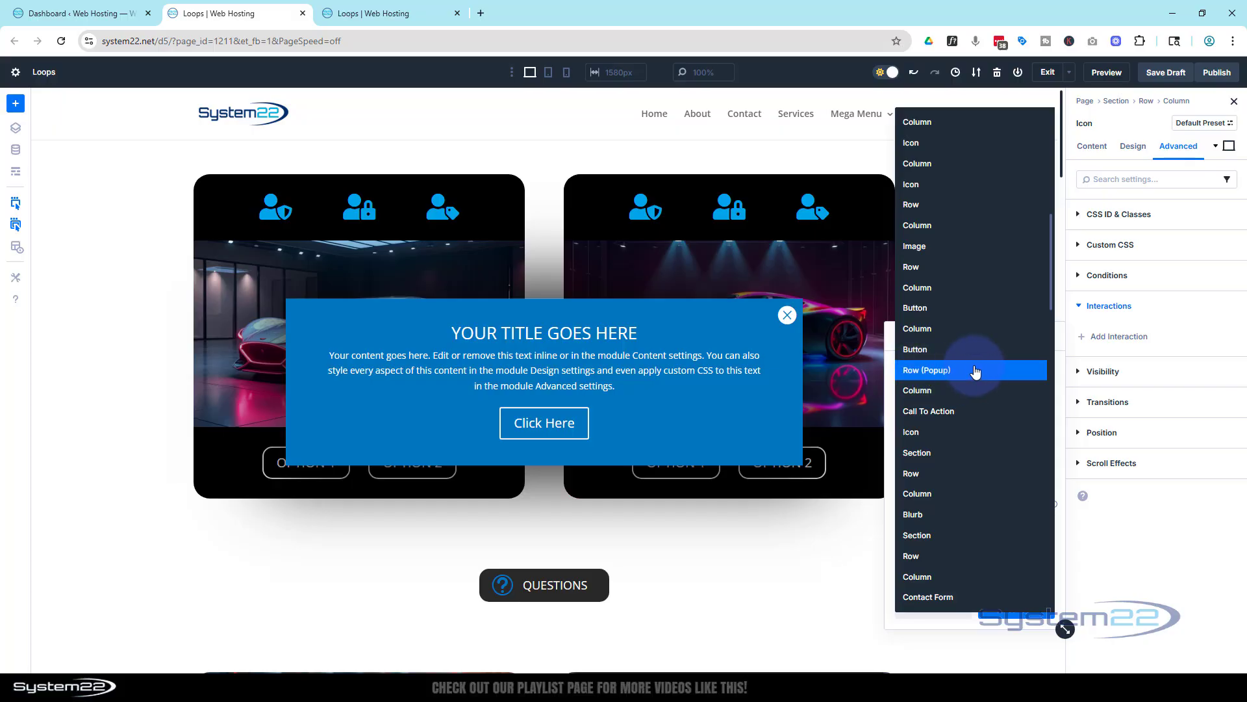
scroll(955, 325, "up", 3)
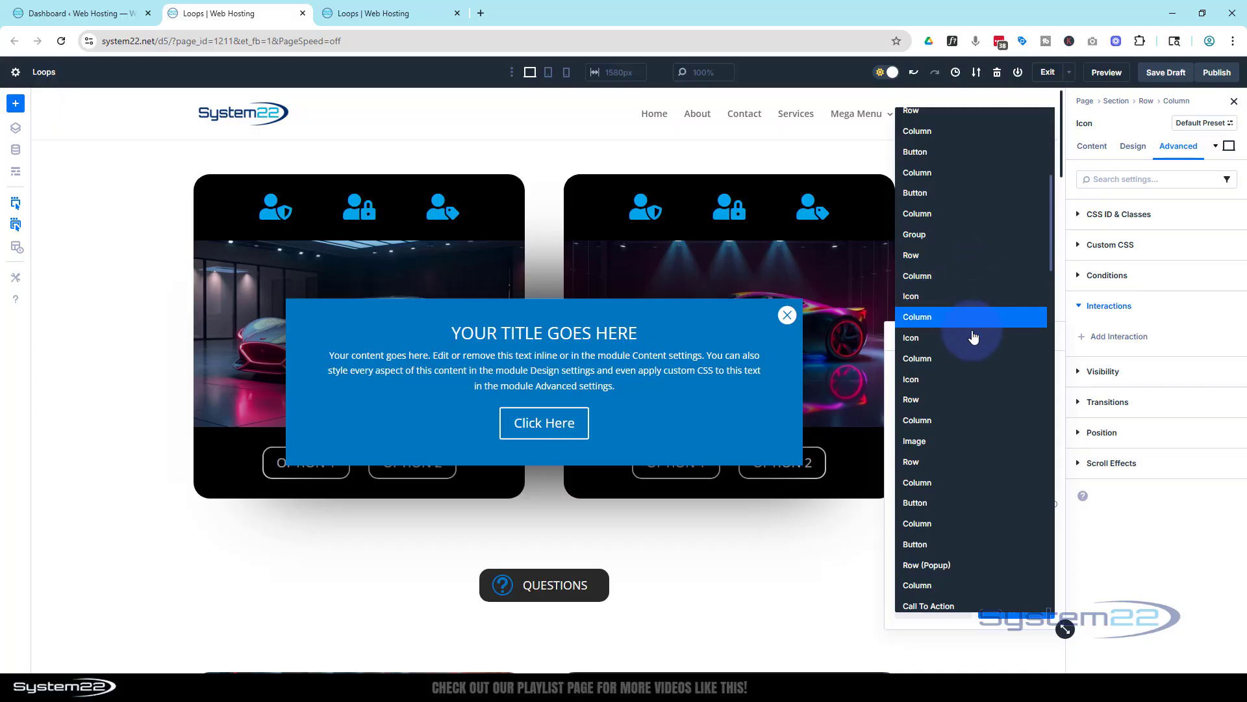
scroll(971, 367, "down", 3)
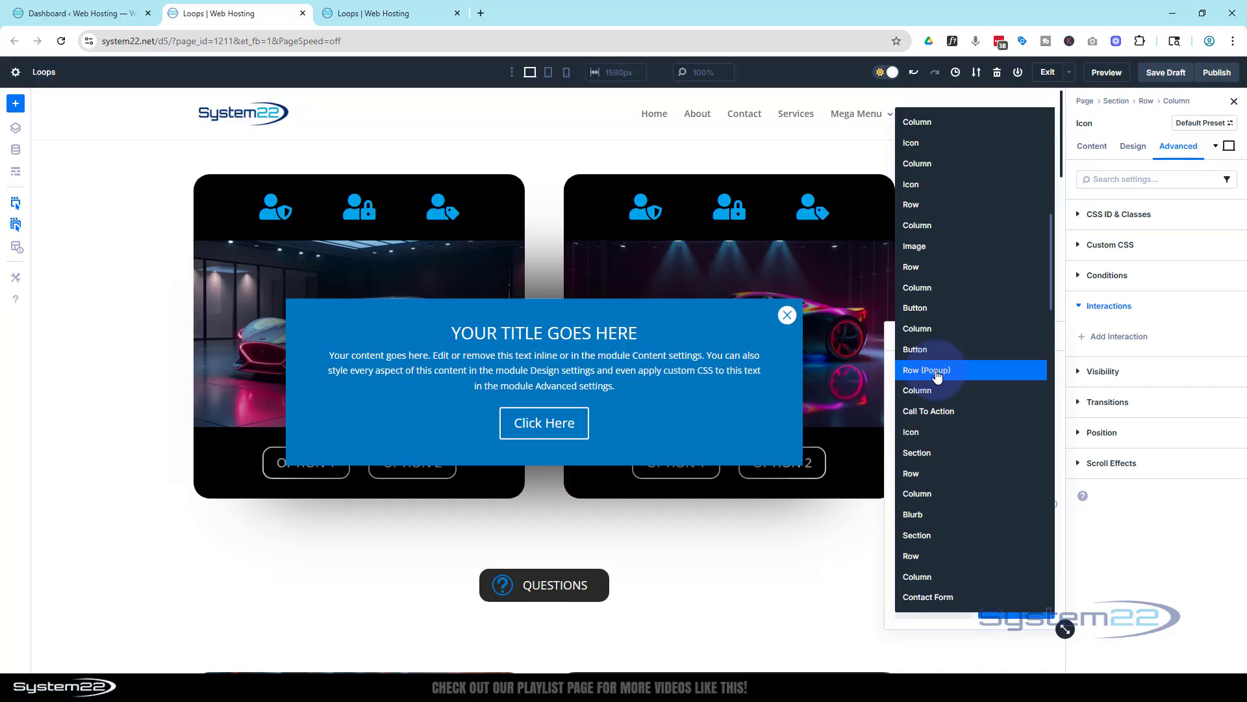
left_click(913, 370)
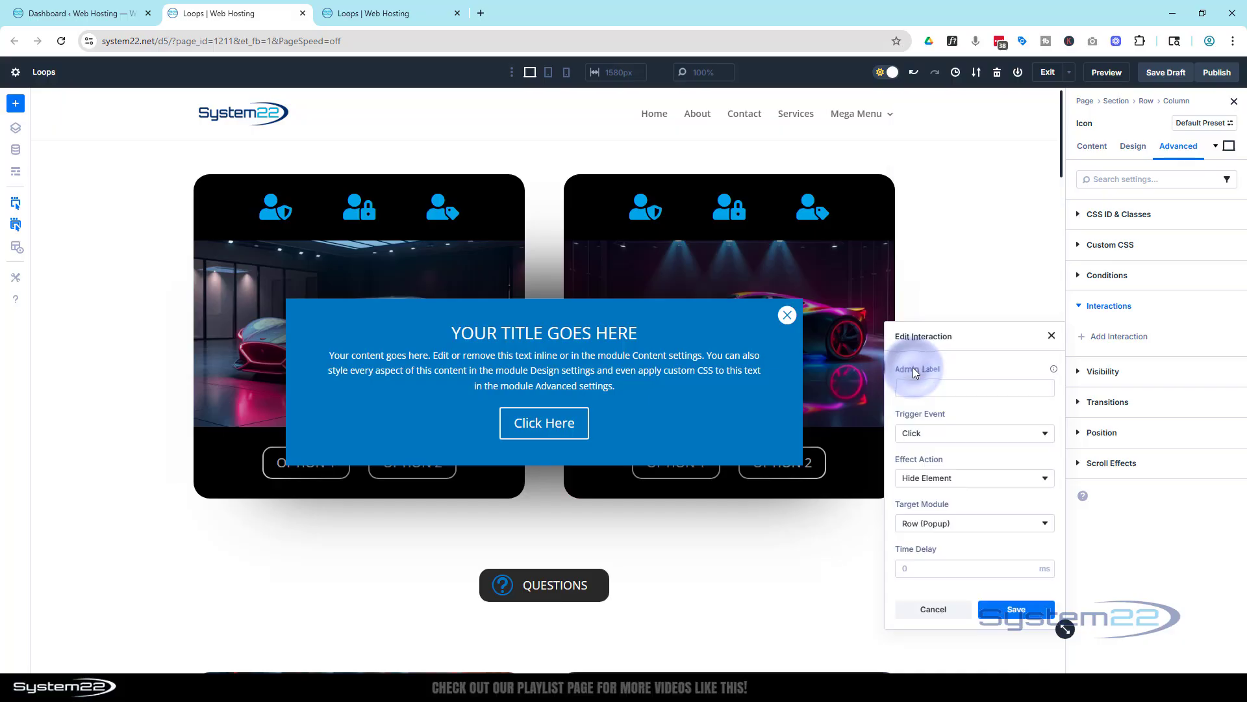
left_click(1017, 609)
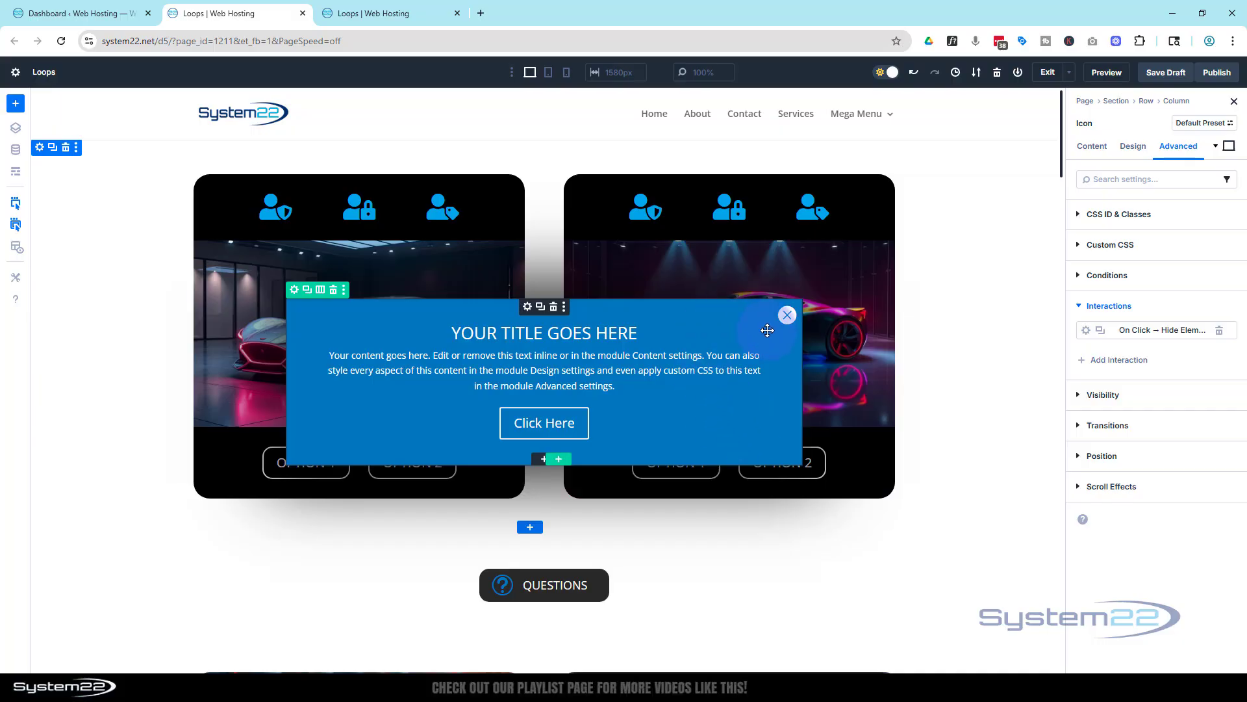
Add a Load interaction with the Hide Element effect to the popup row.
mouse_move(788, 318)
left_click(295, 290)
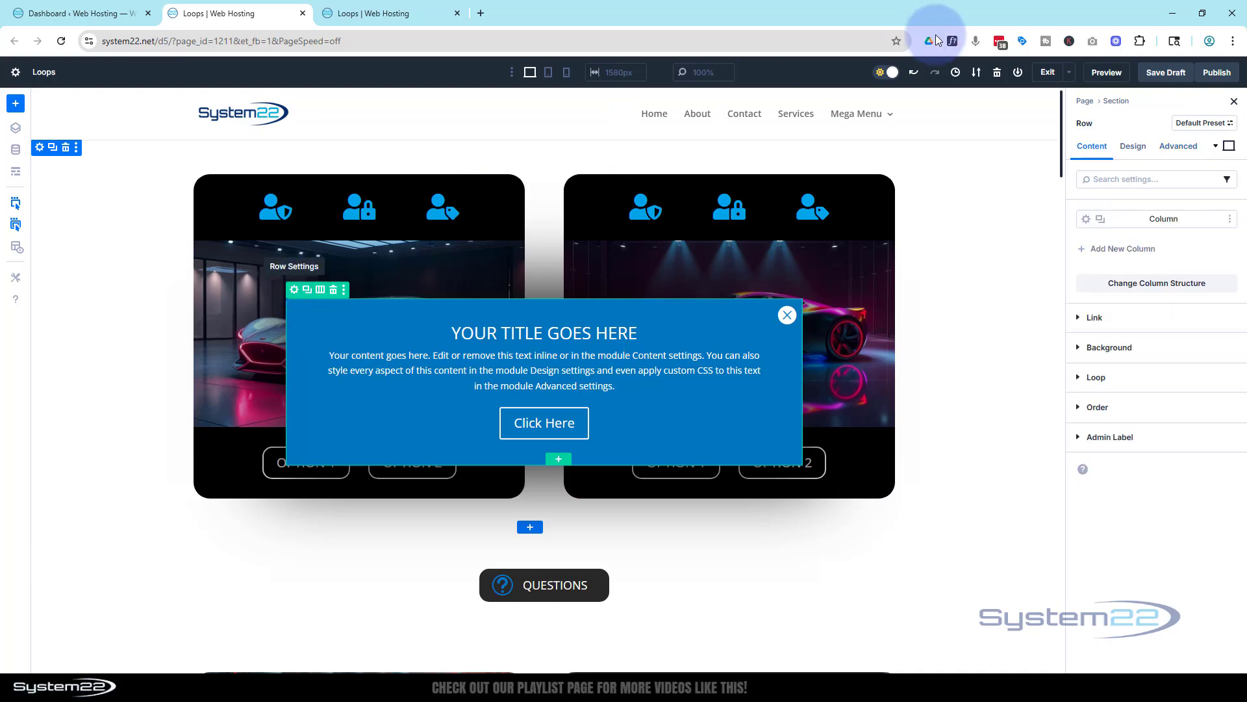
left_click(1190, 150)
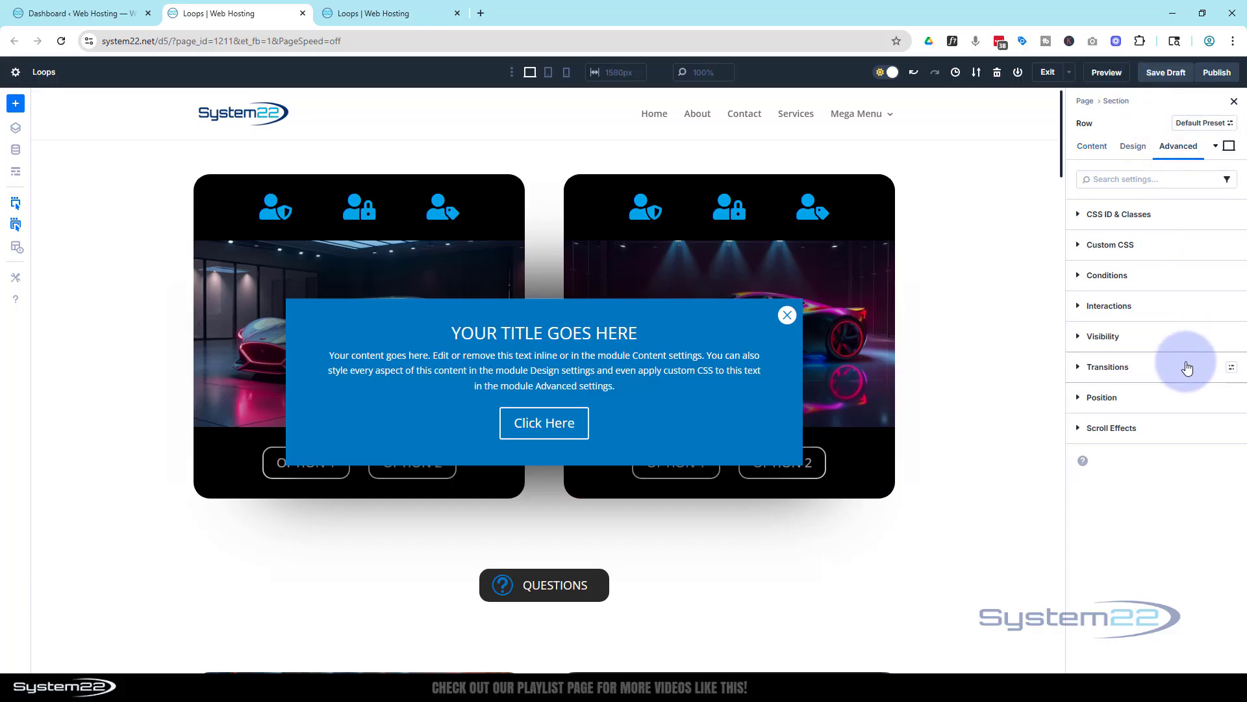
left_click(1176, 306)
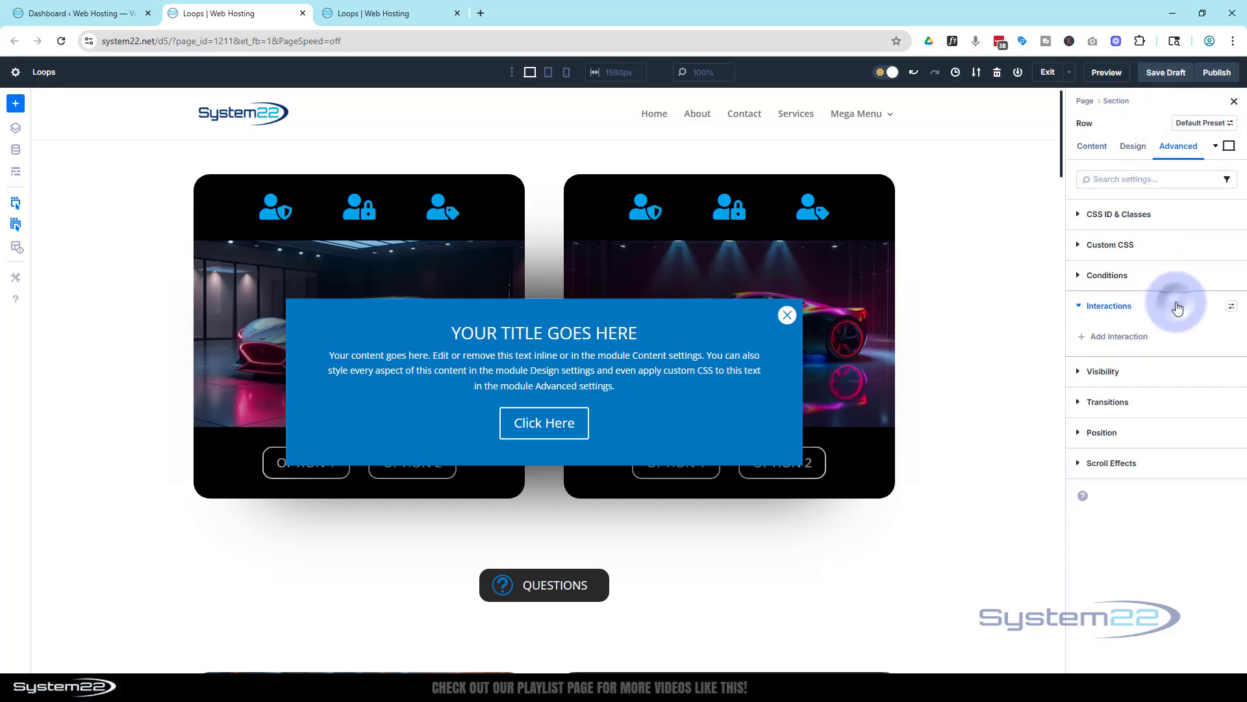
left_click(1104, 336)
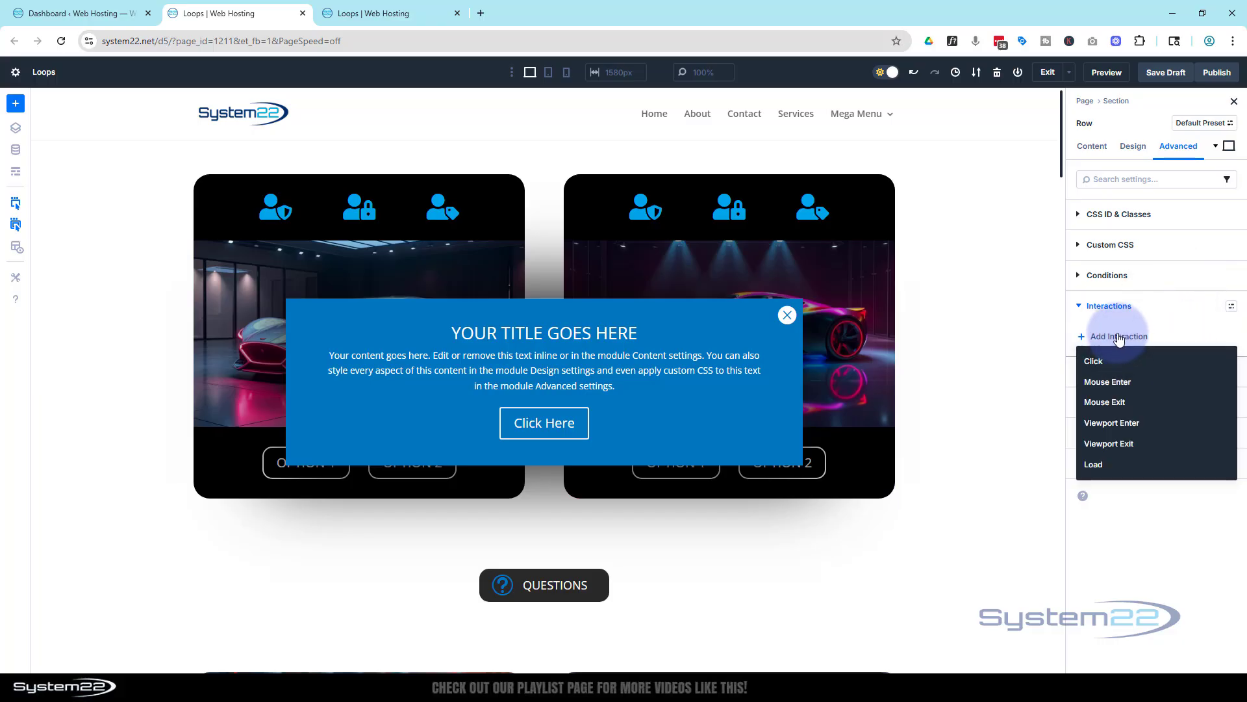
left_click(1107, 467)
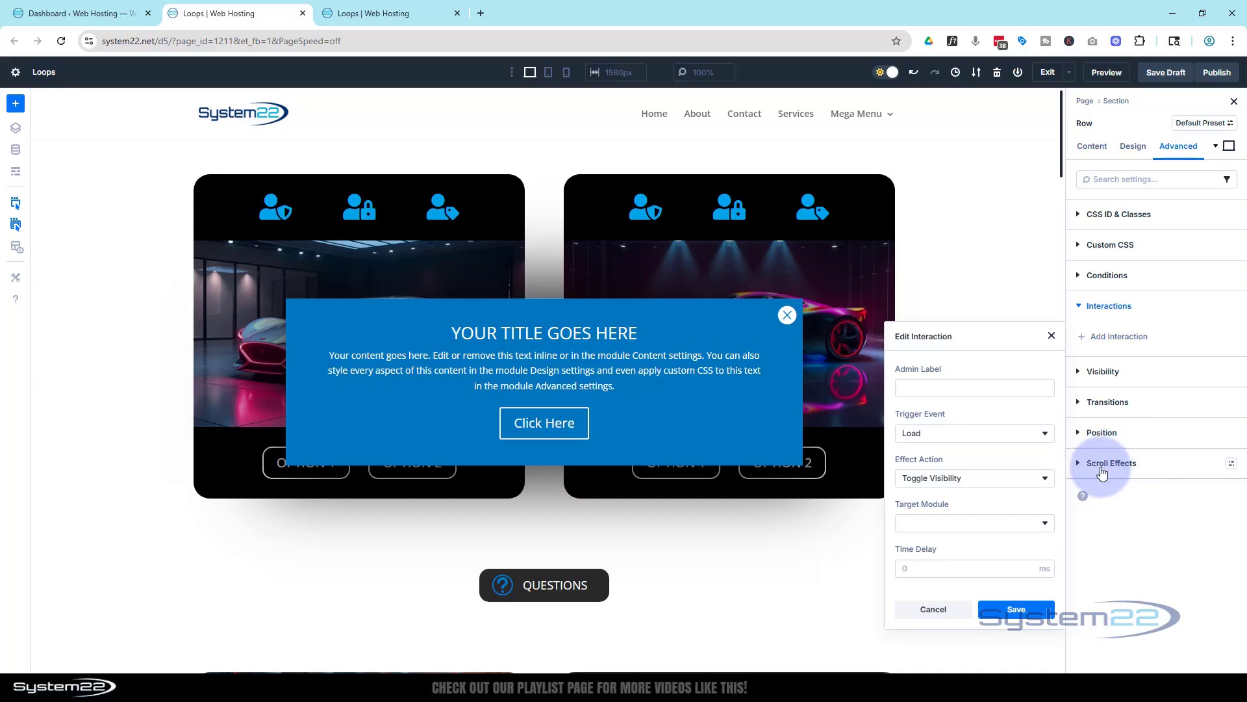
left_click(974, 479)
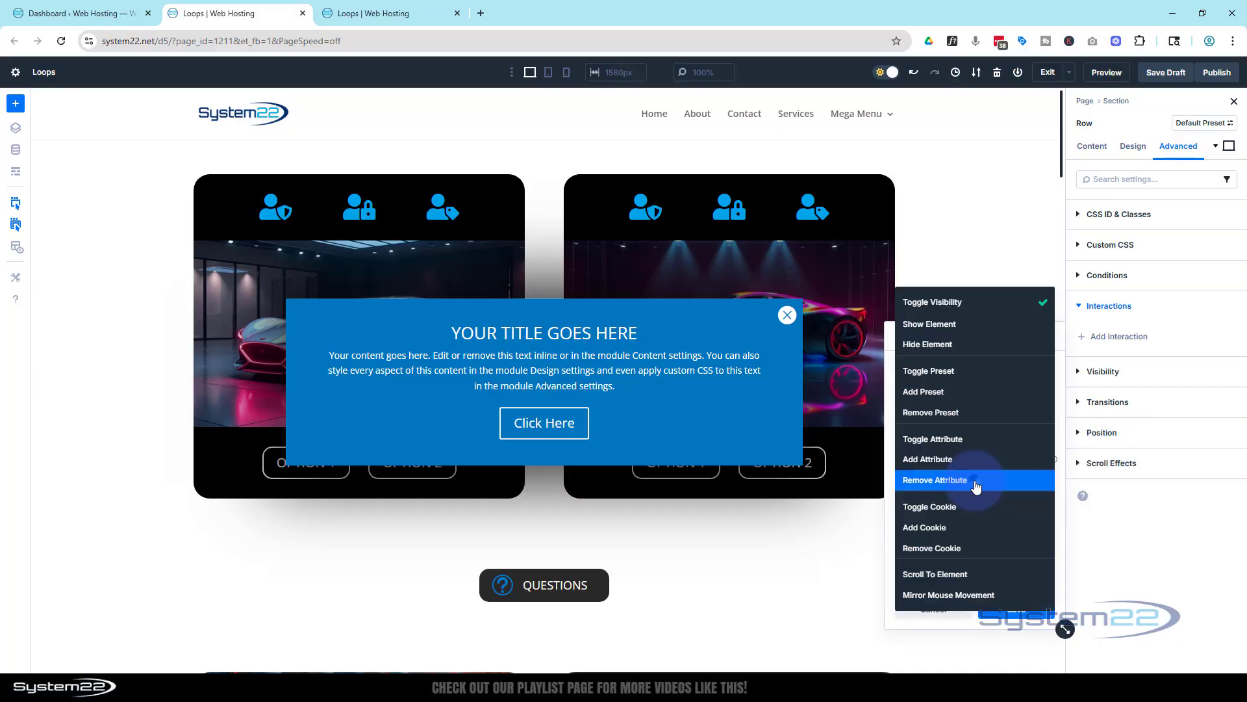
left_click(980, 351)
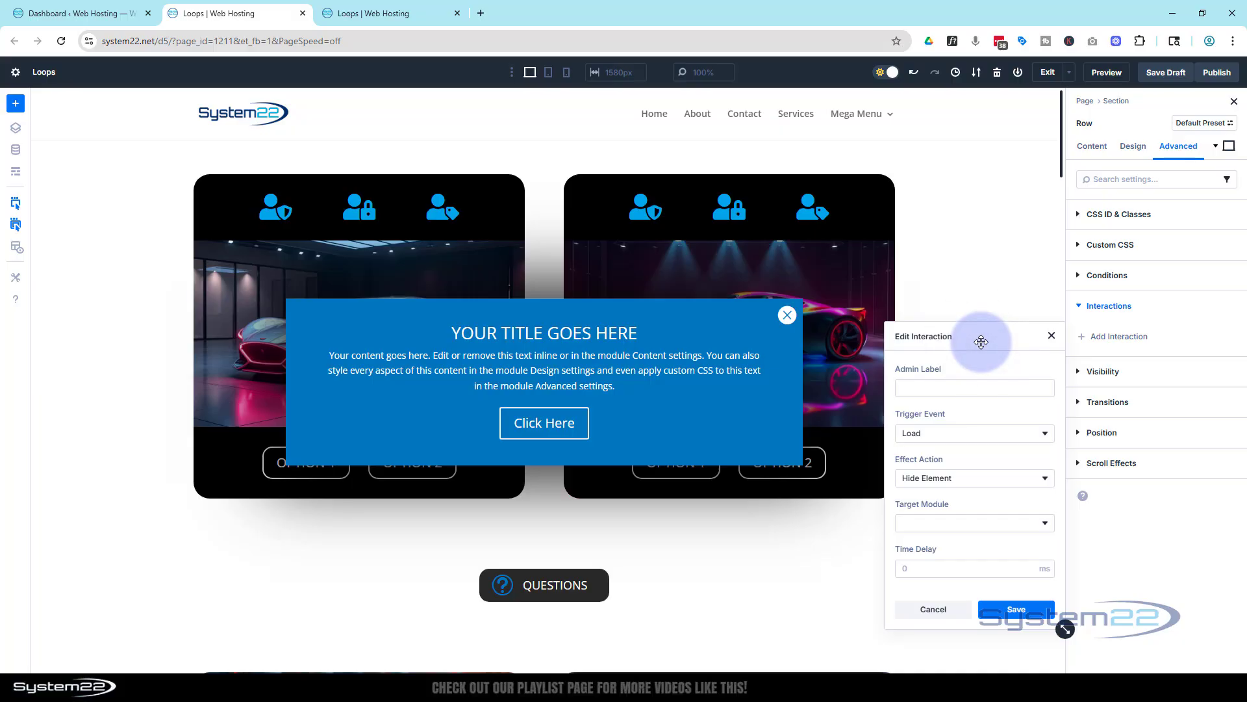
Target the row's Load hide interaction at Row (Popup) and save the interaction.
left_click(970, 523)
scroll(970, 526, "down", 6)
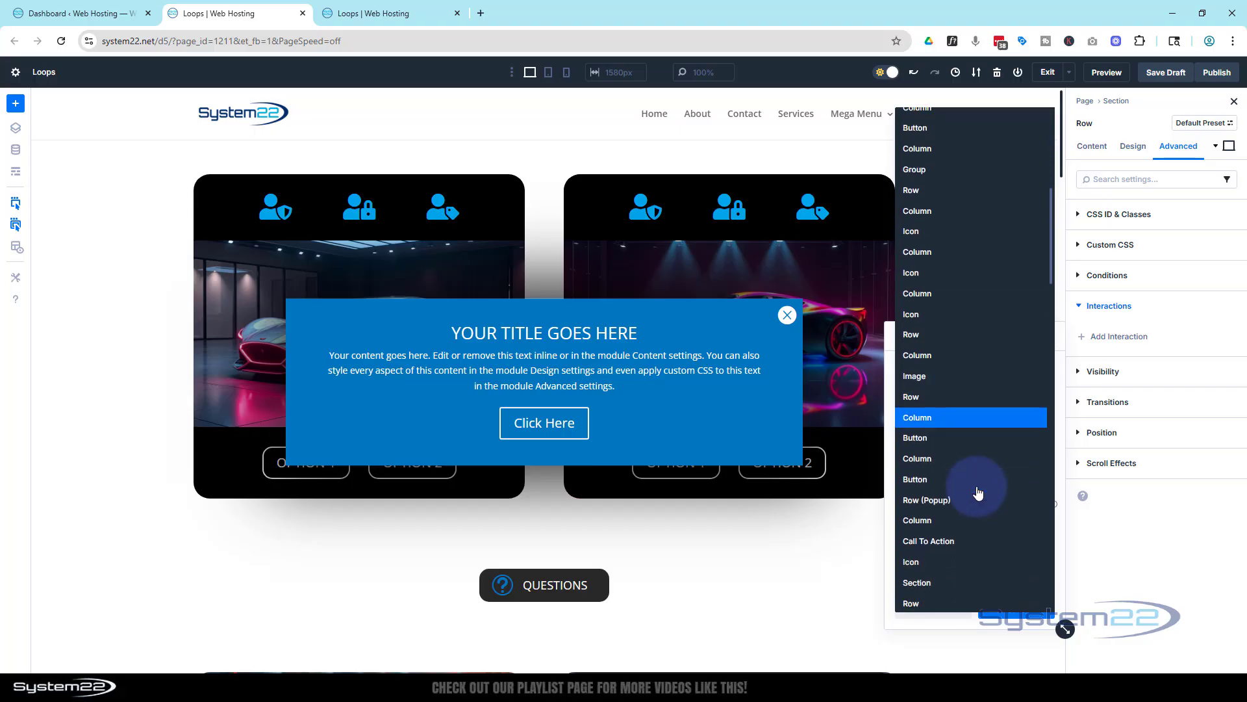
left_click(952, 500)
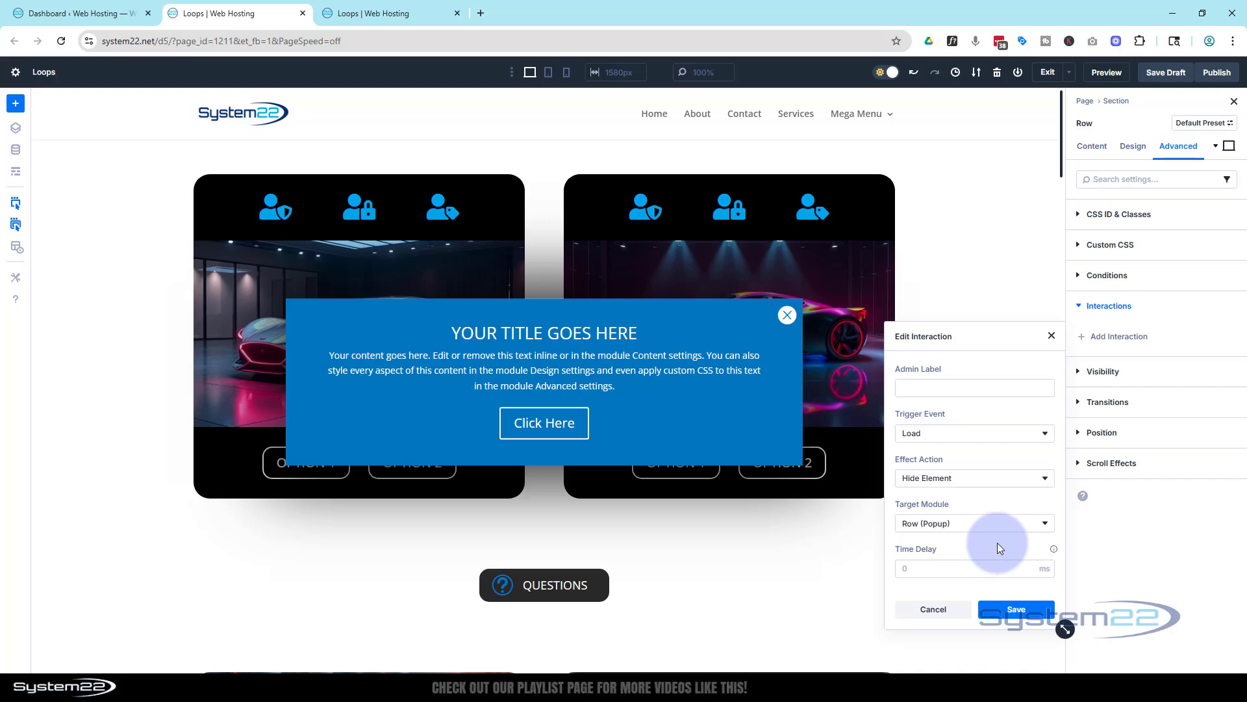
left_click(1017, 611)
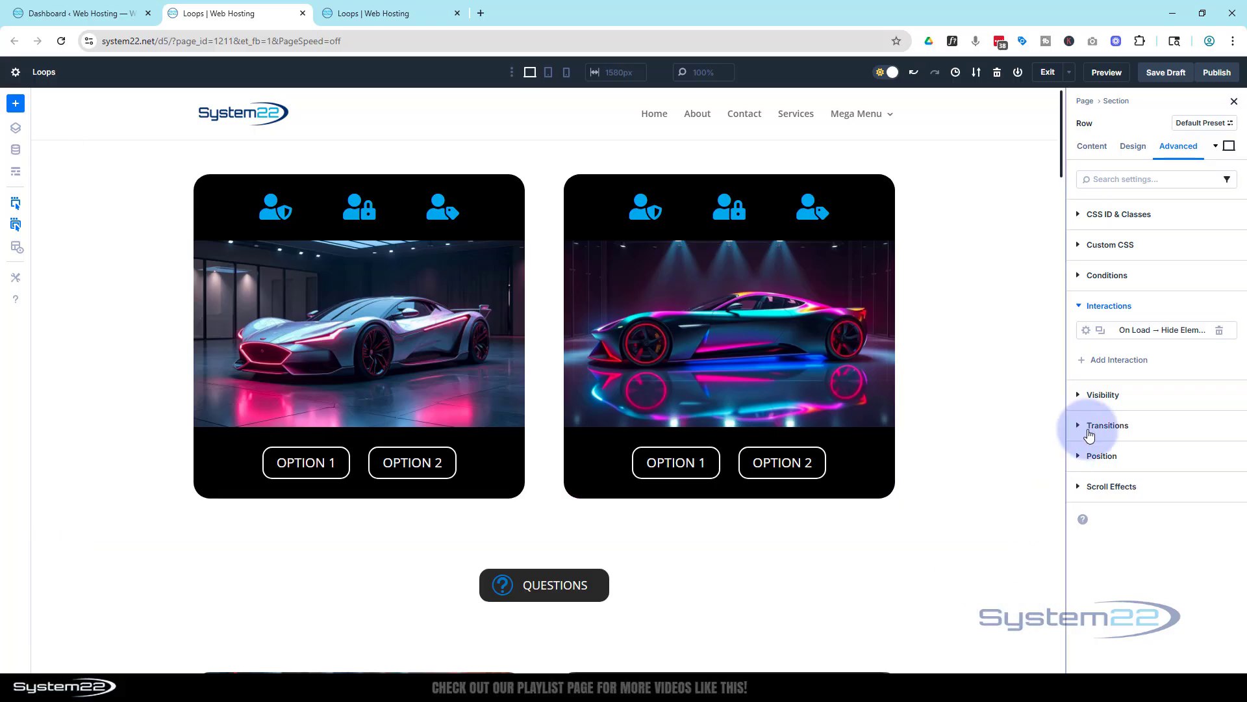
Add a second Load interaction to the popup row with the Show Element effect, targeting Row (Popup).
left_click(1116, 361)
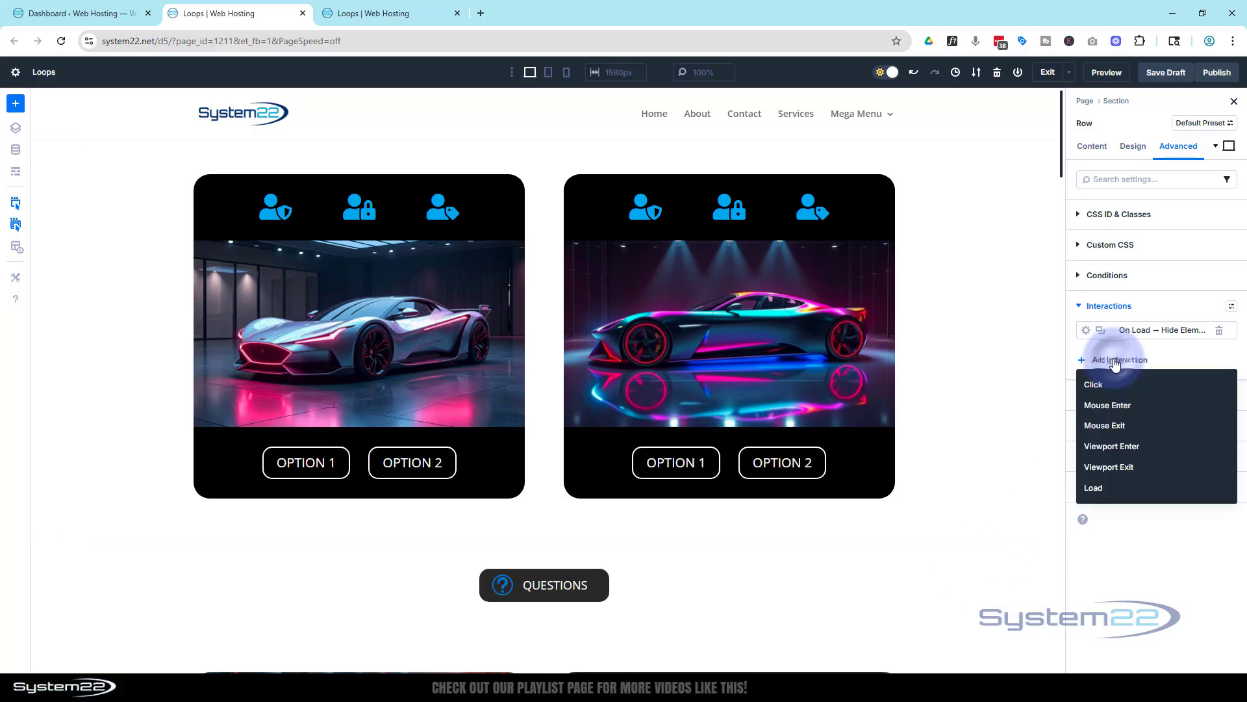
left_click(1104, 489)
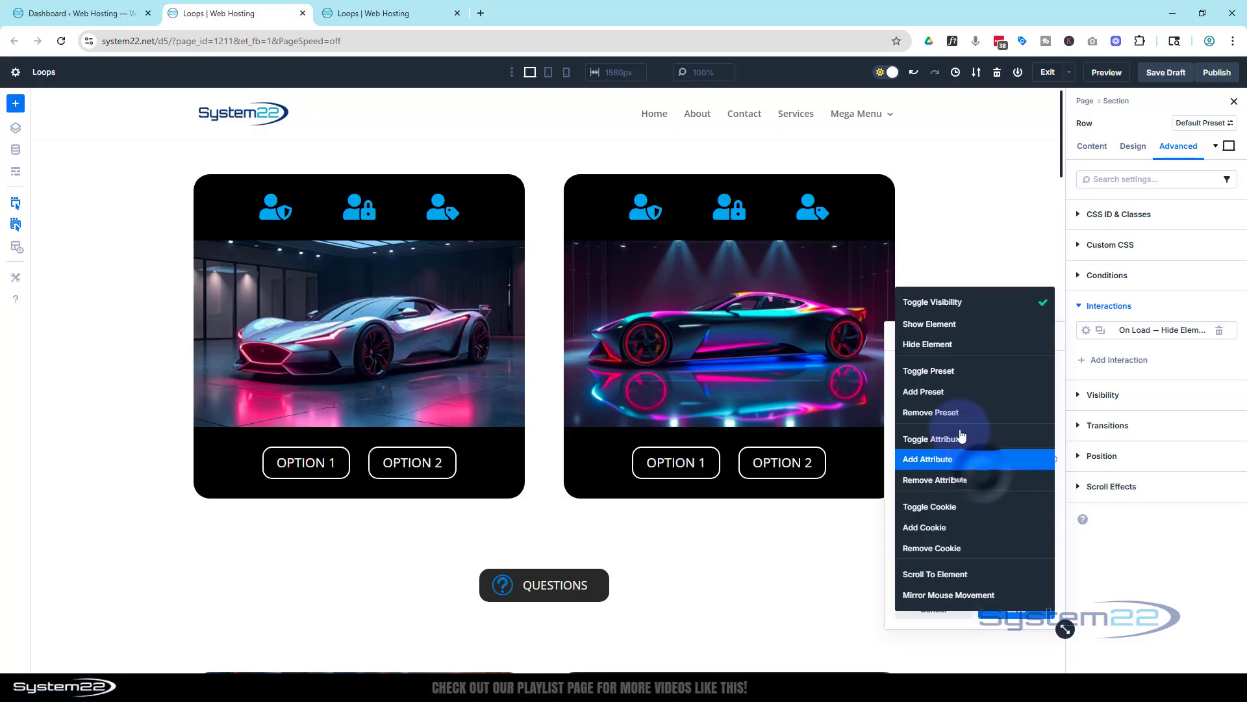
left_click(943, 324)
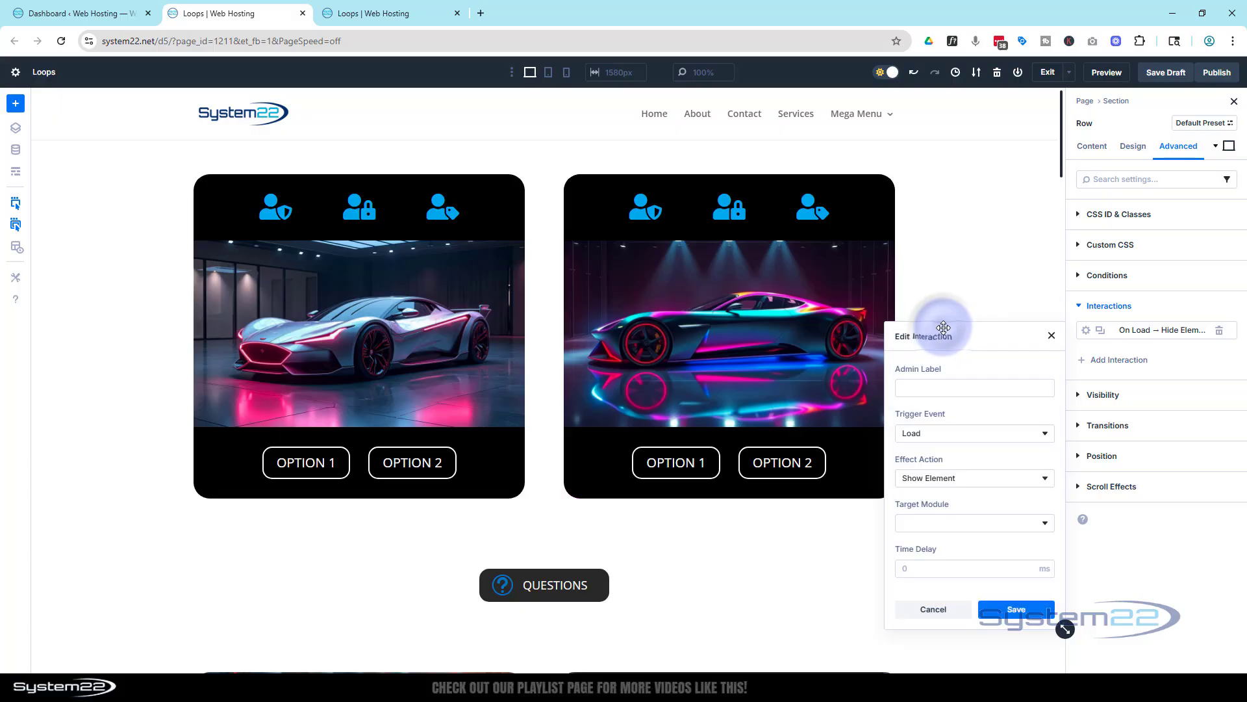
left_click(1007, 523)
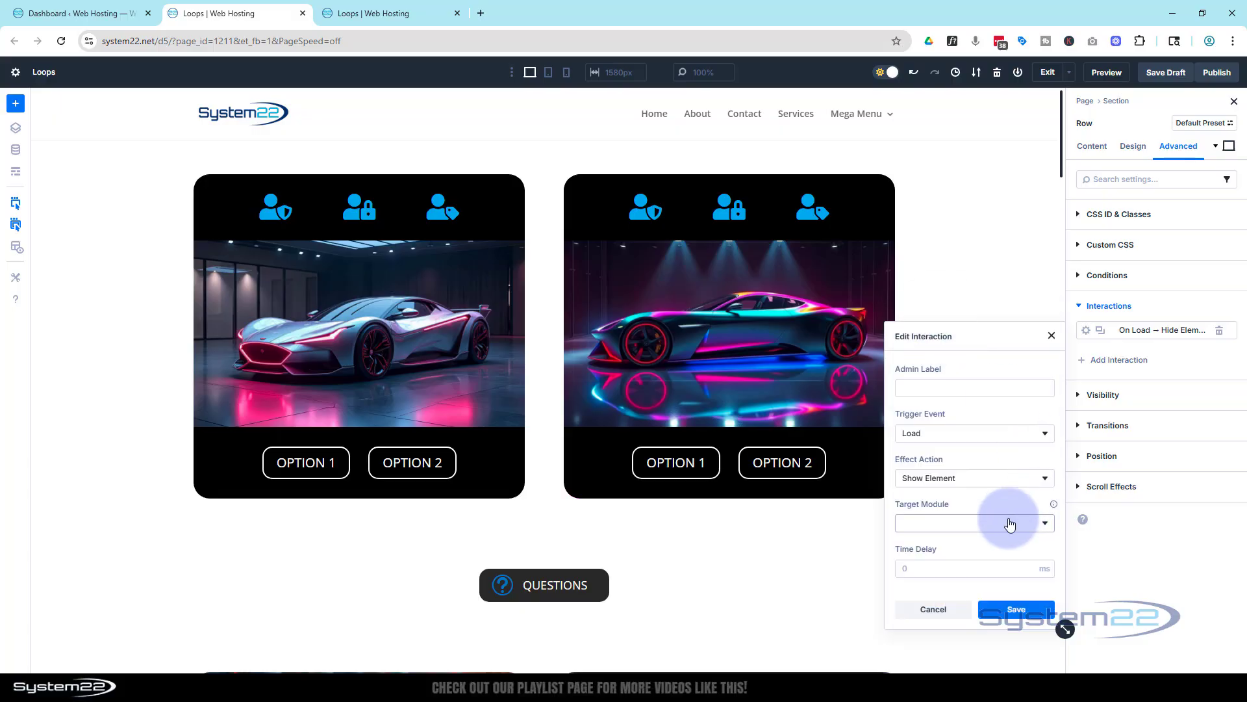
scroll(994, 442, "down", 5)
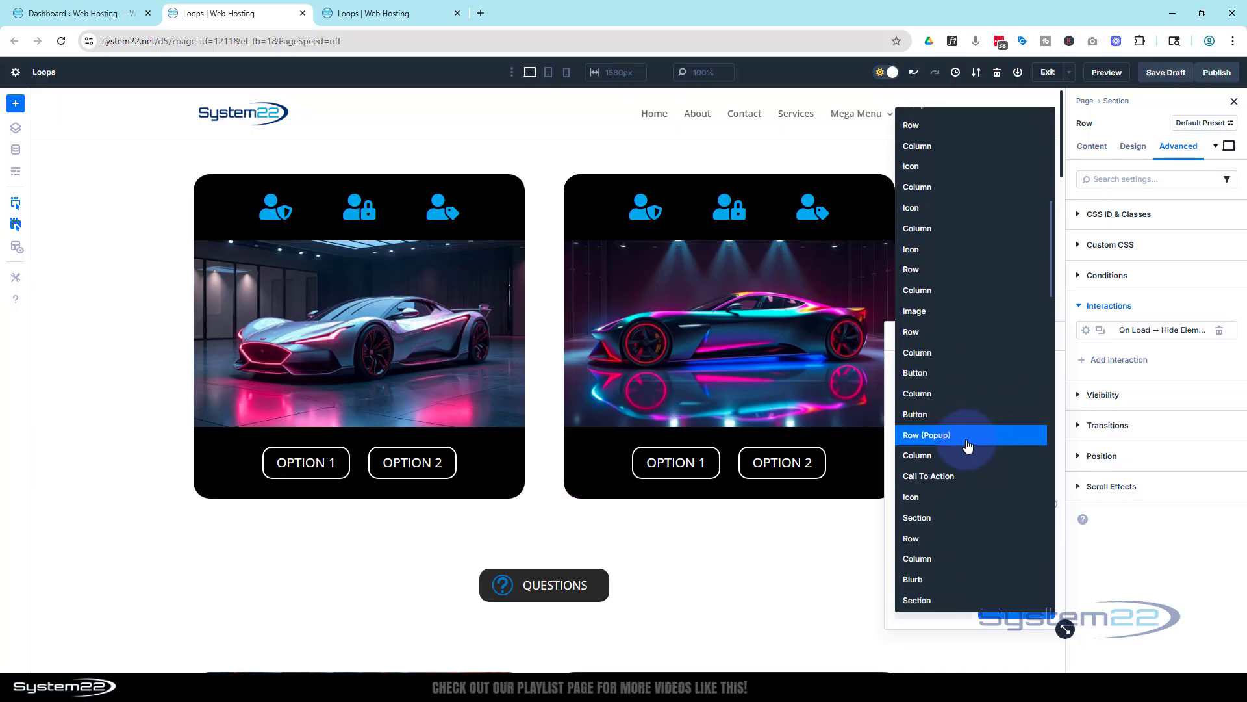
left_click(999, 436)
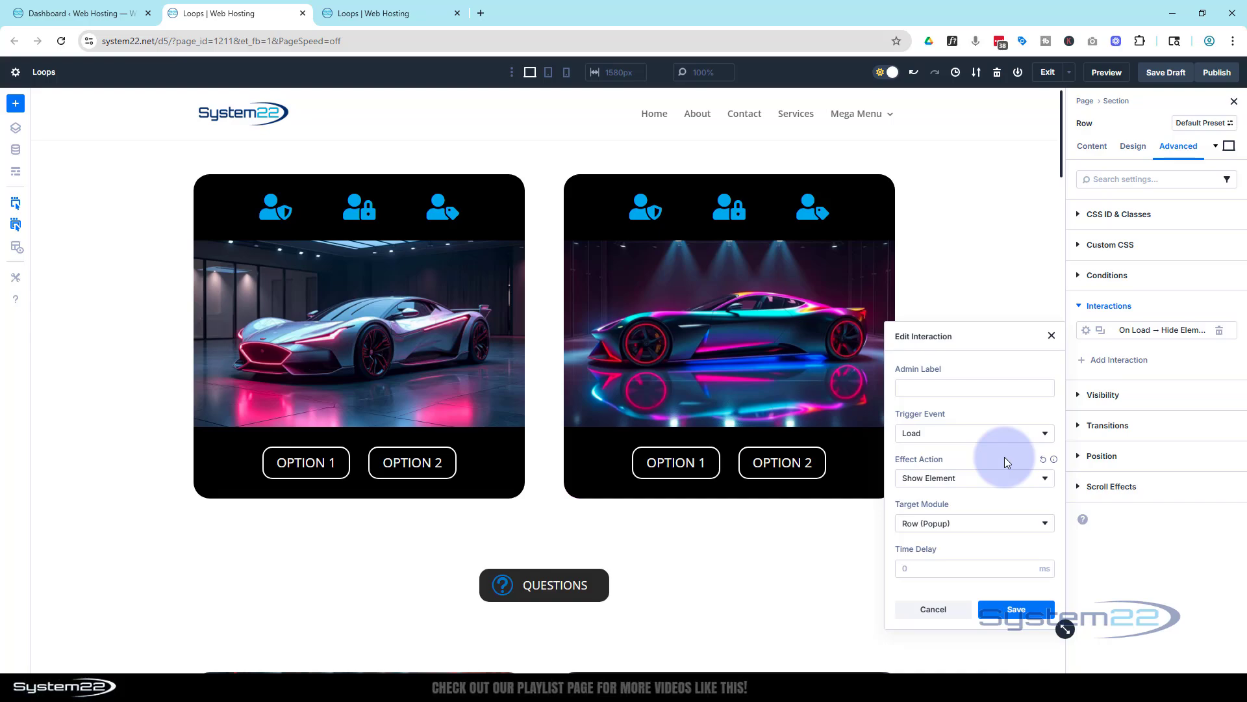
Set the Show Element interaction's time delay to 4 s and save the interaction.
left_click(909, 568)
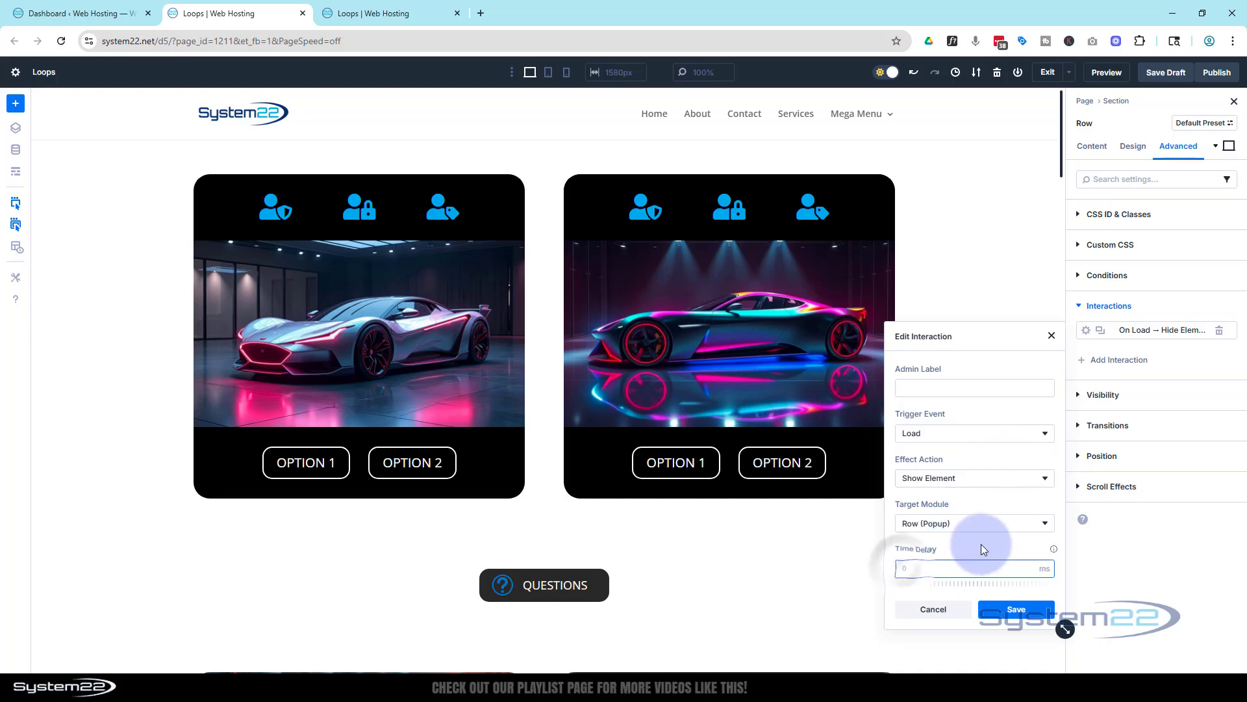
type("4")
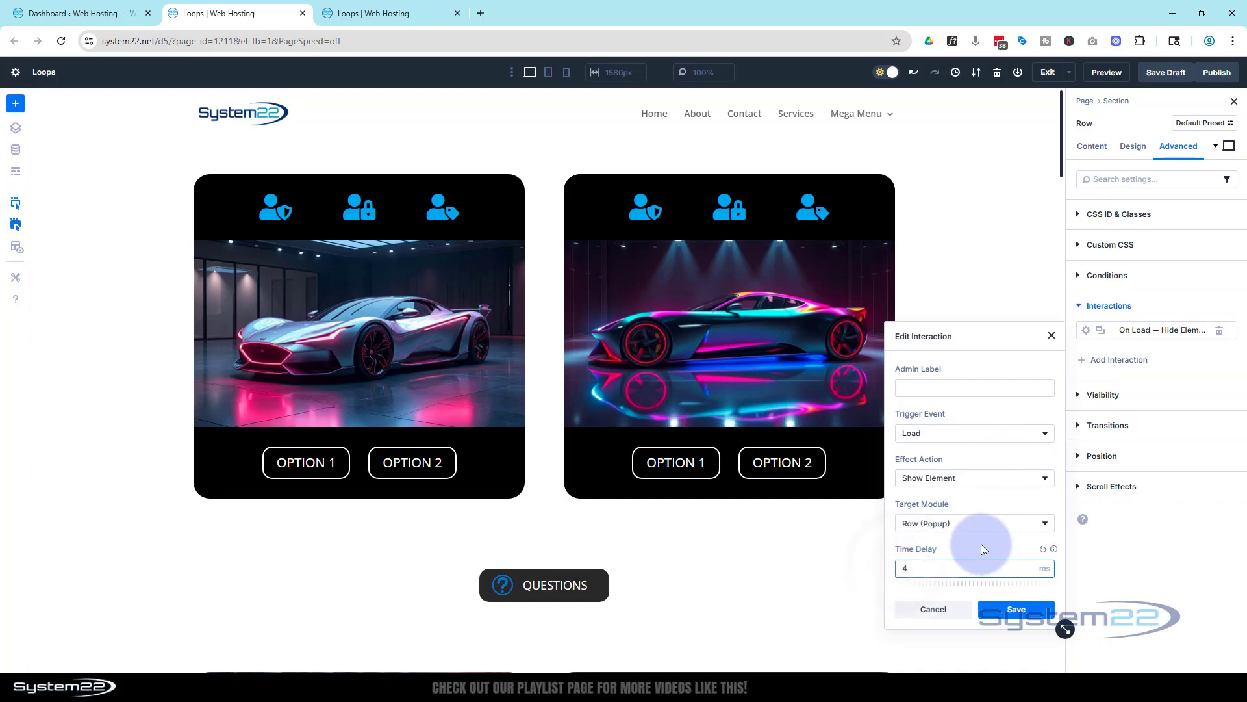
left_click(1044, 574)
left_click(1045, 538)
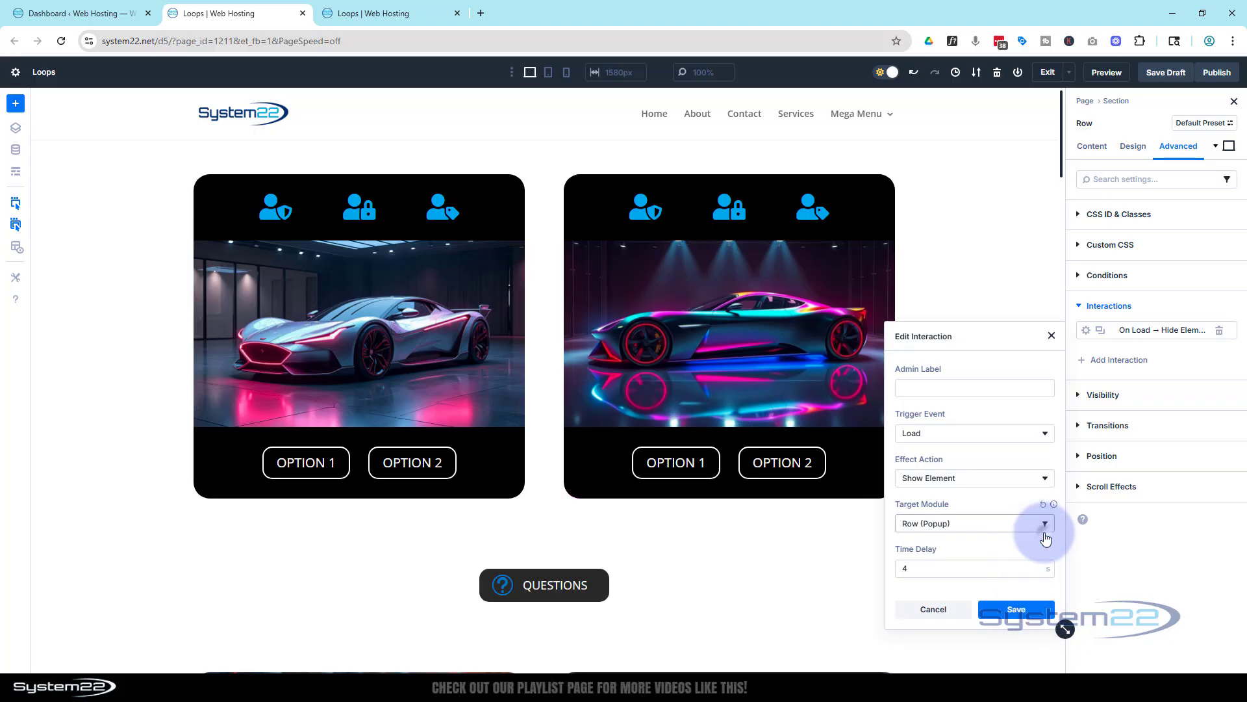
left_click(929, 567)
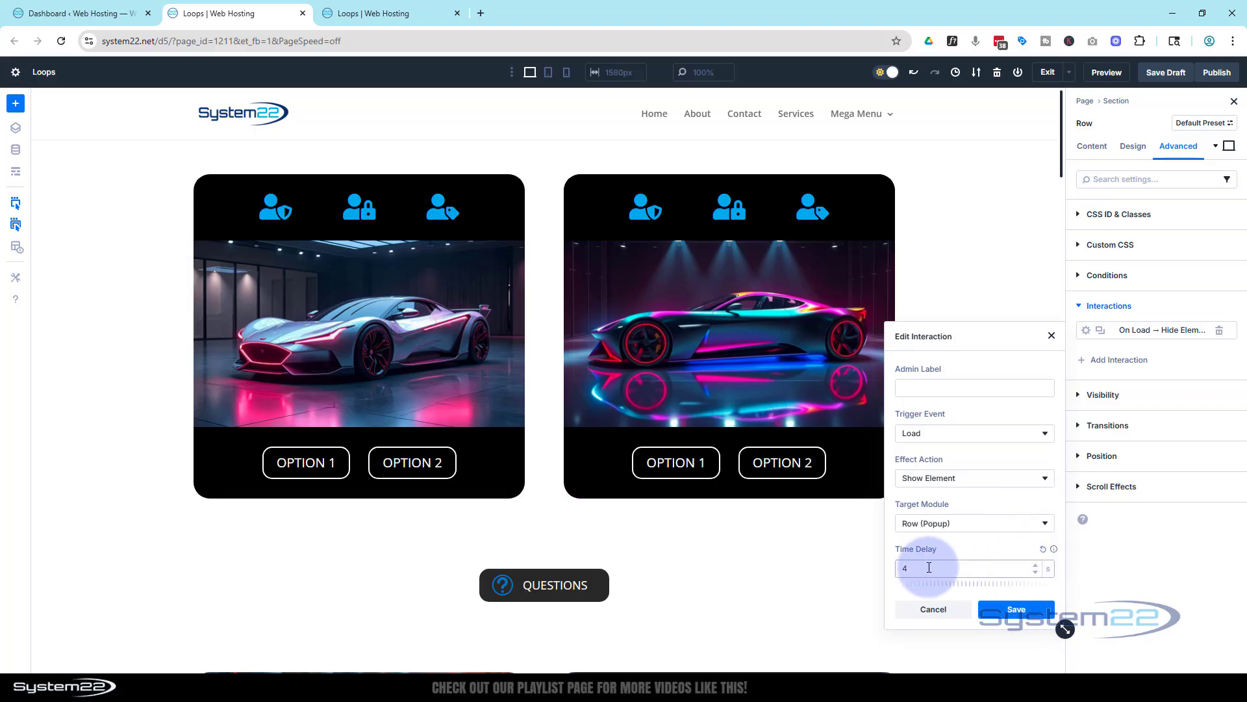
left_click(912, 567)
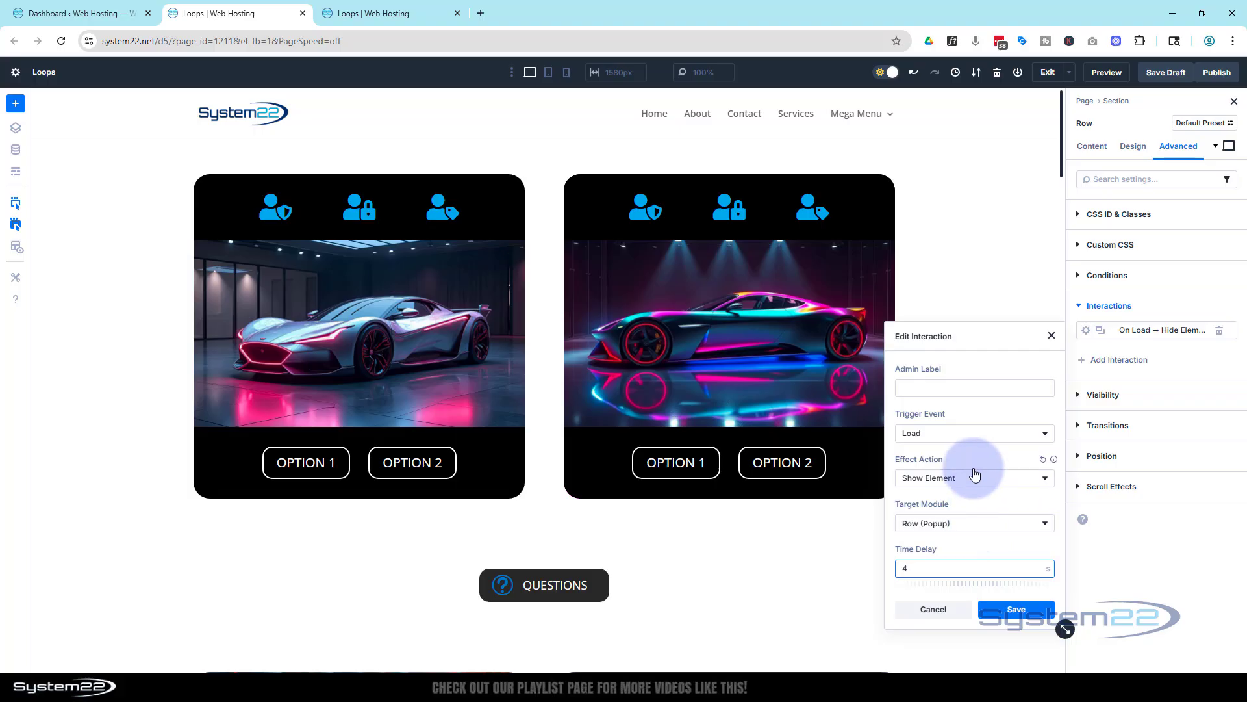
left_click(1020, 610)
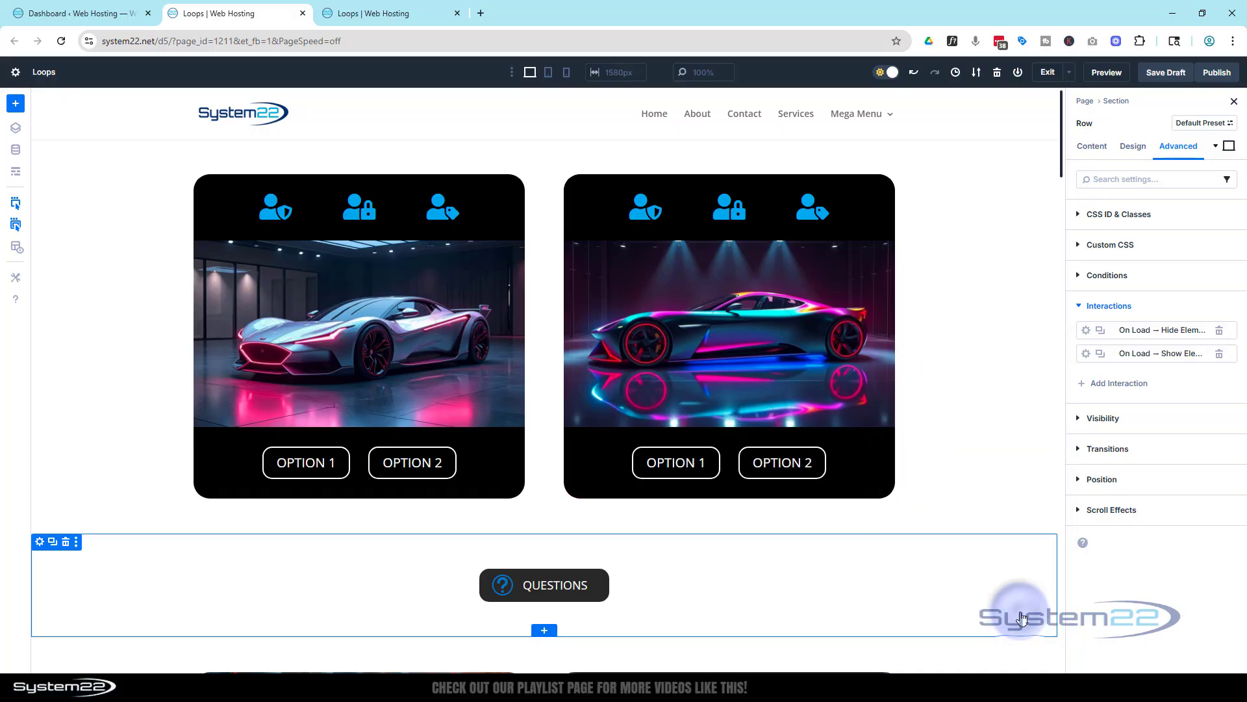
Save the draft and test the popup's delayed appearance and its close icon in a page preview, reloading between tries.
left_click(1170, 73)
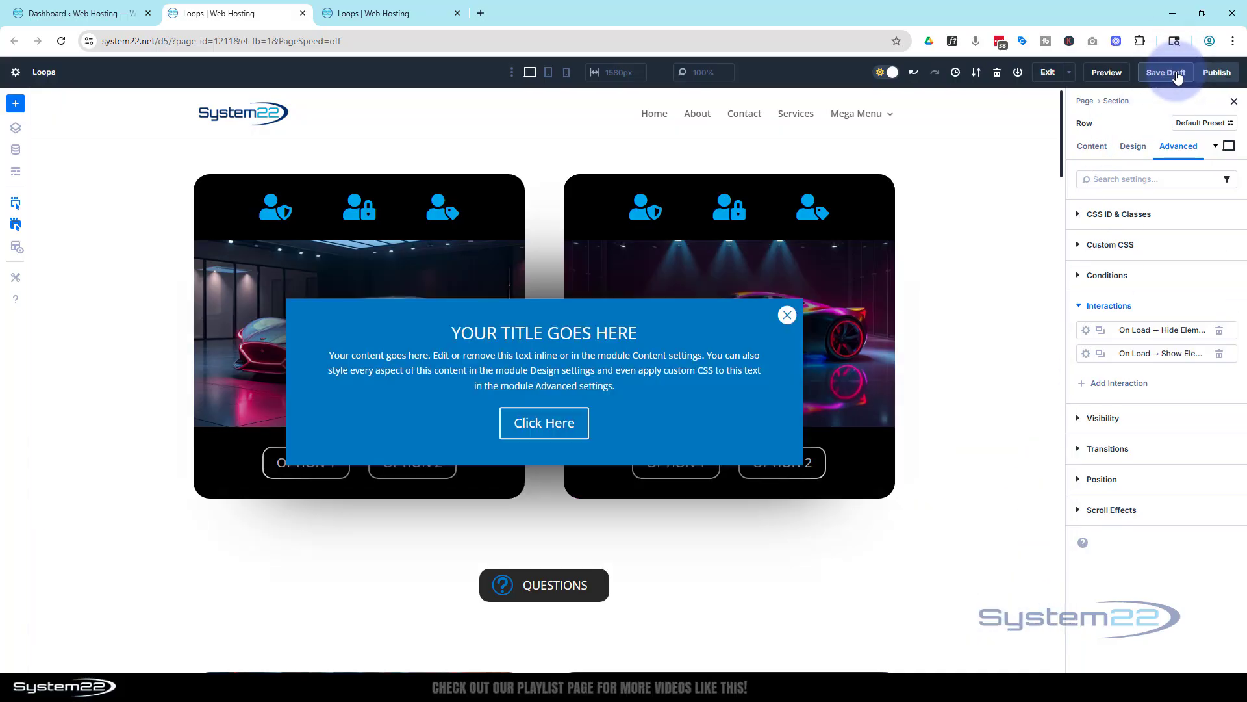
left_click(1107, 73)
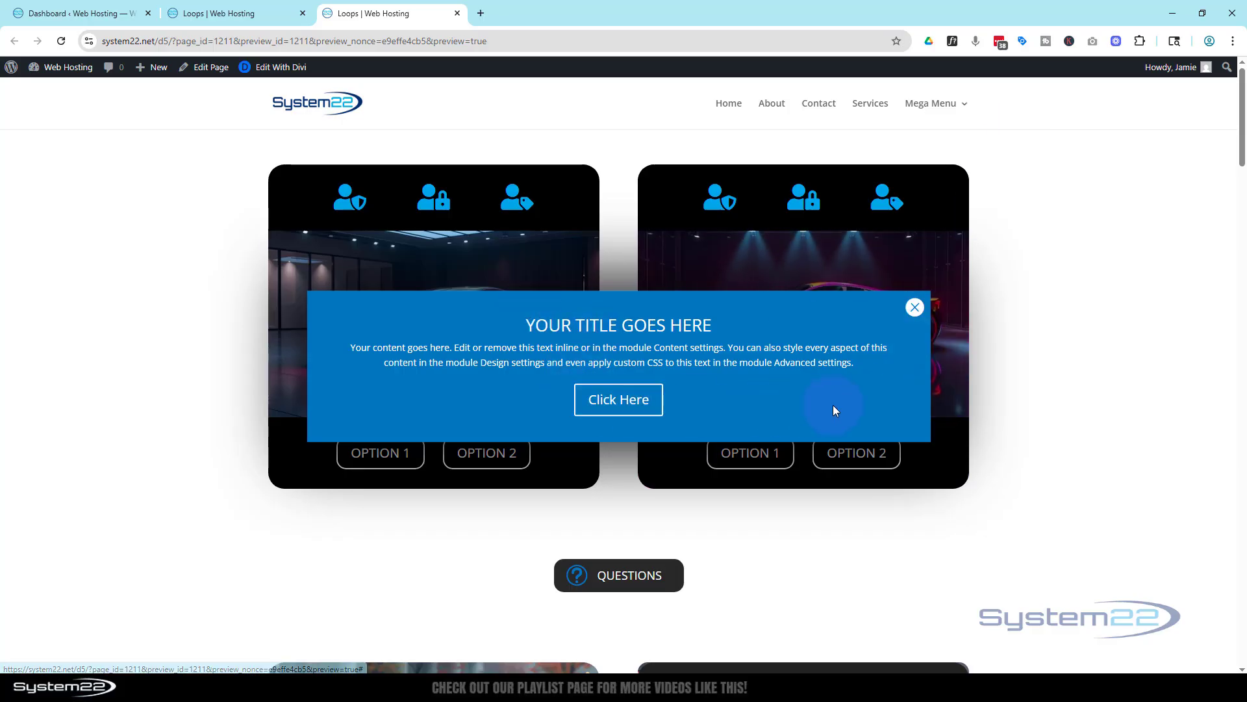
left_click(913, 308)
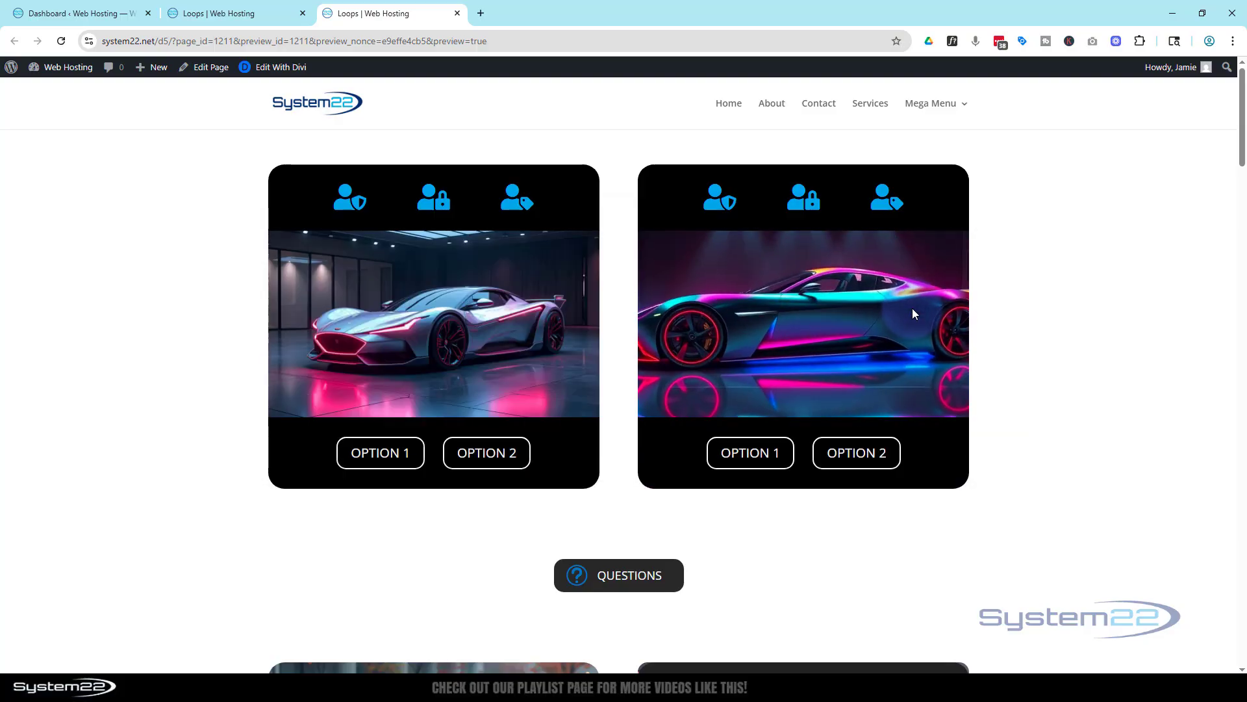
left_click(1066, 304)
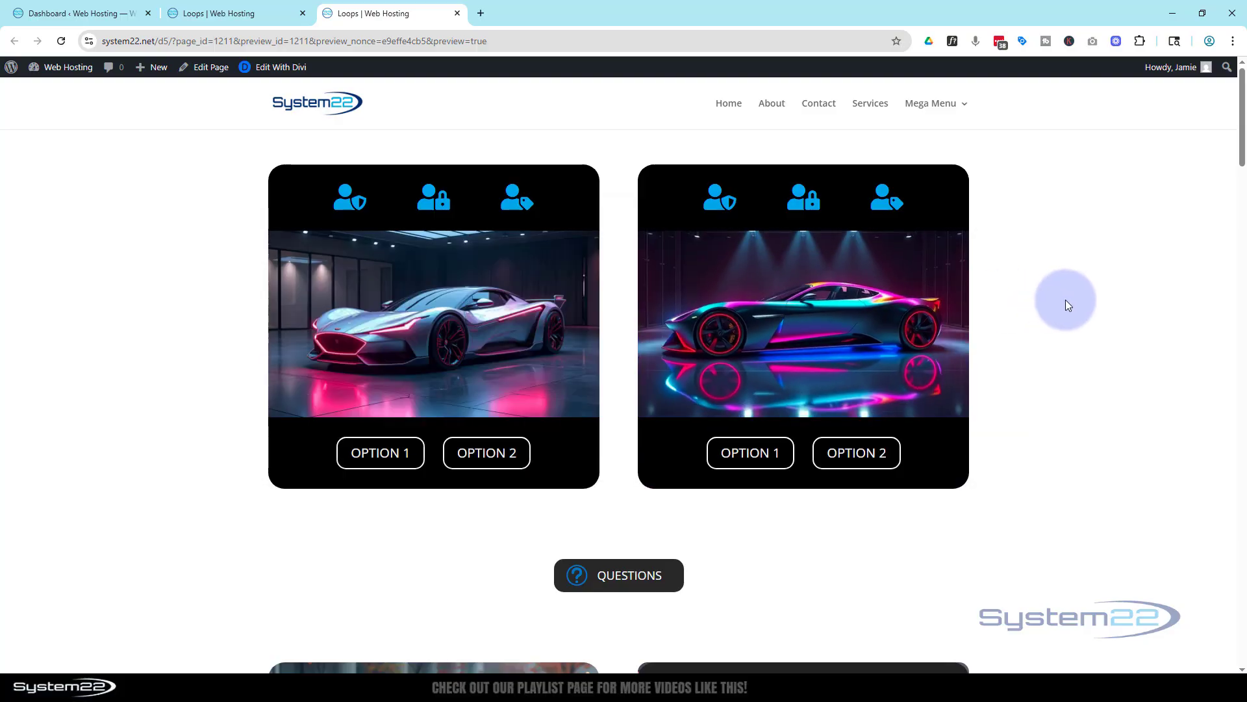
left_click(63, 40)
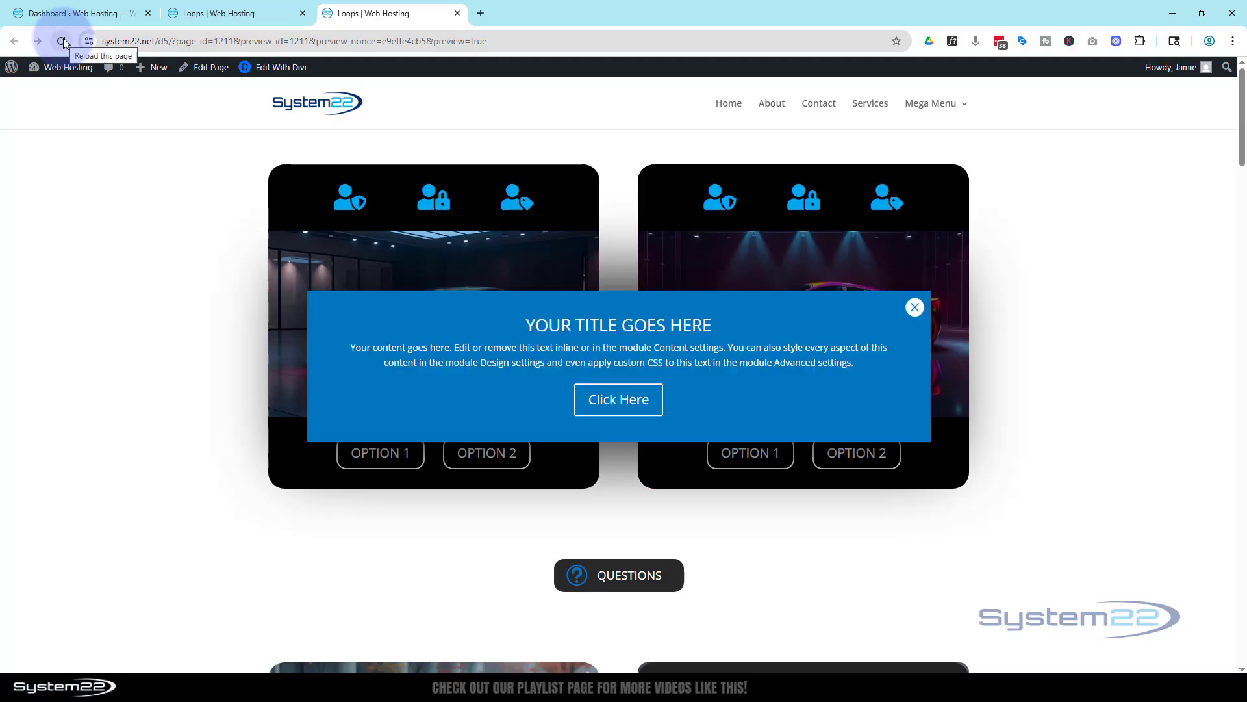
left_click(915, 307)
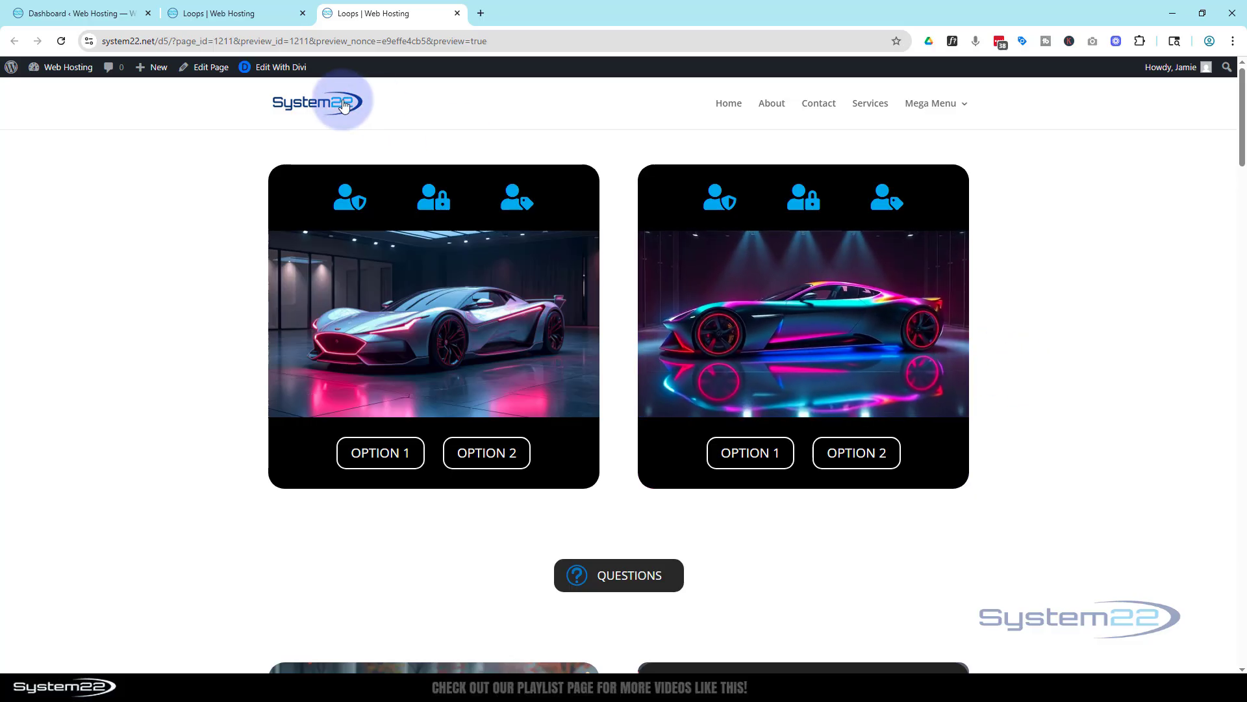
left_click(61, 42)
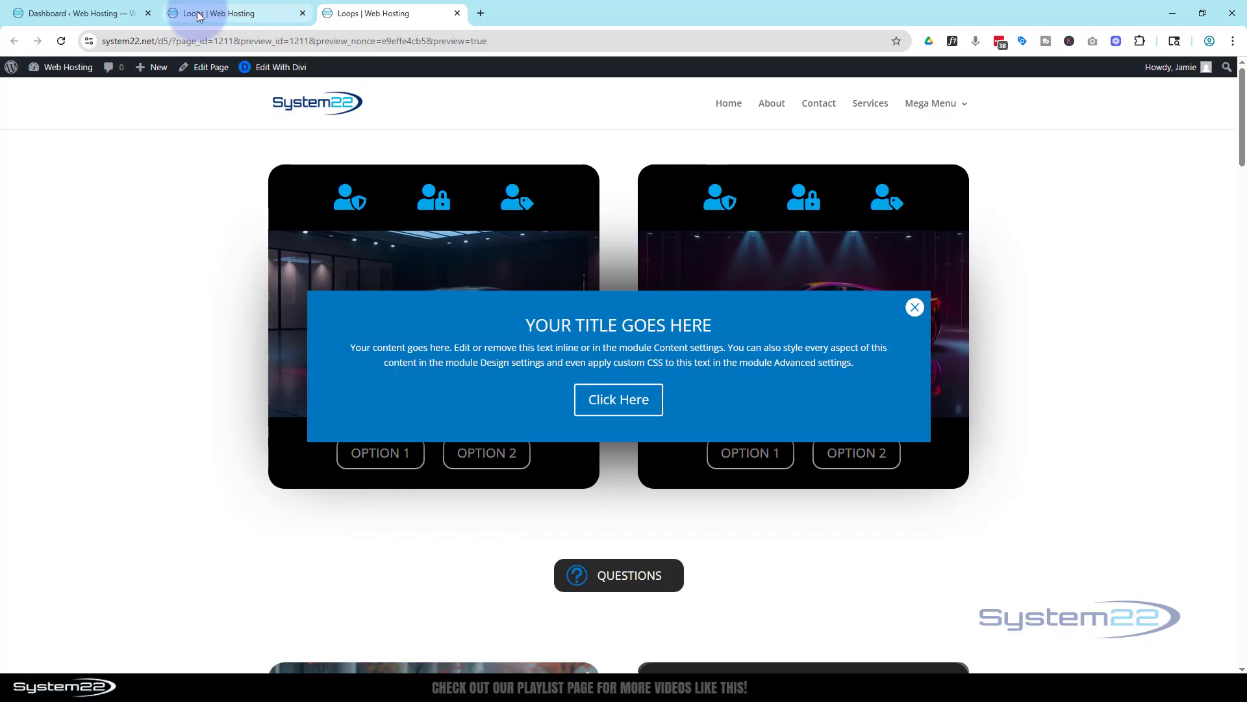
Back in the page builder, add the custom CSS "cursor:pointer;" to the popup close icon's main element and save the draft.
left_click(247, 7)
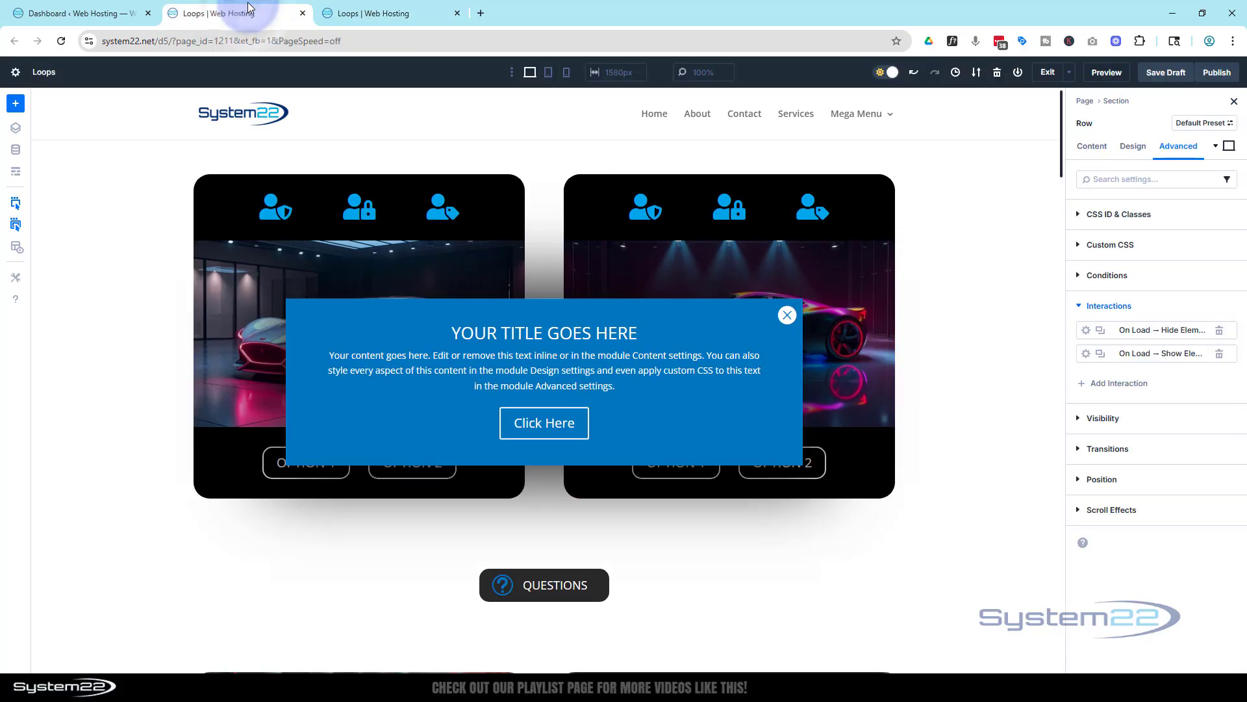
left_click(792, 323)
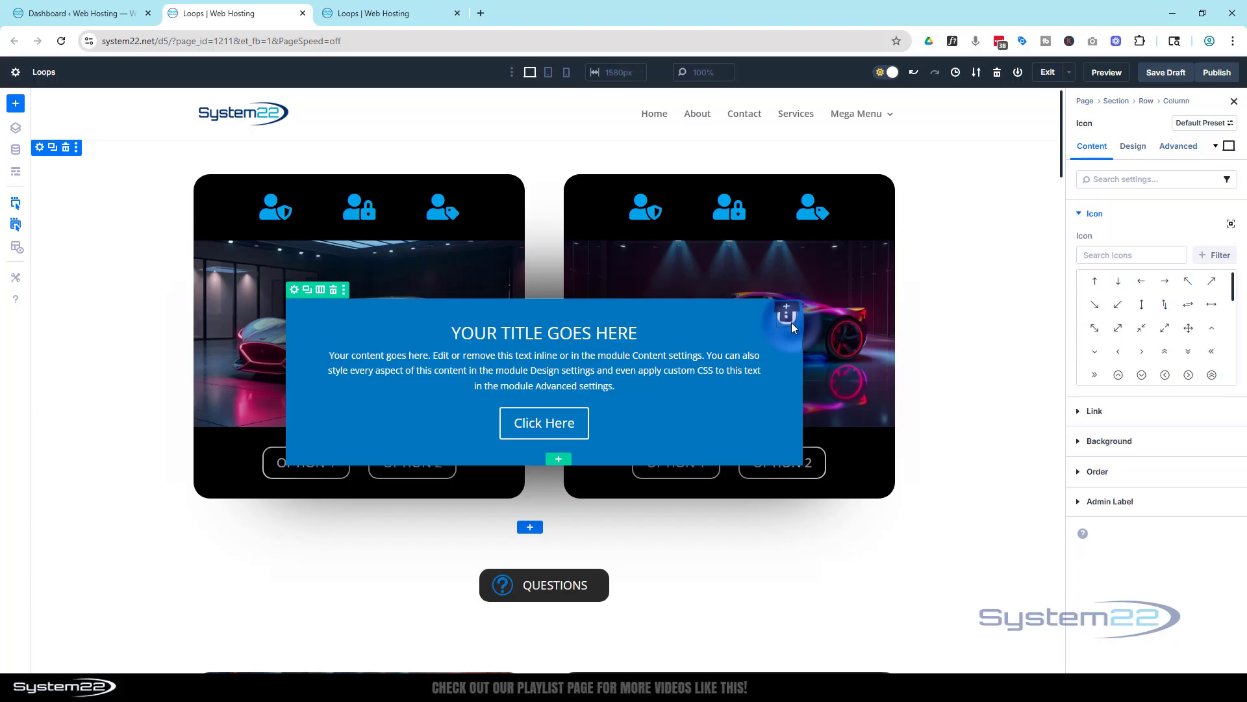
left_click(1179, 149)
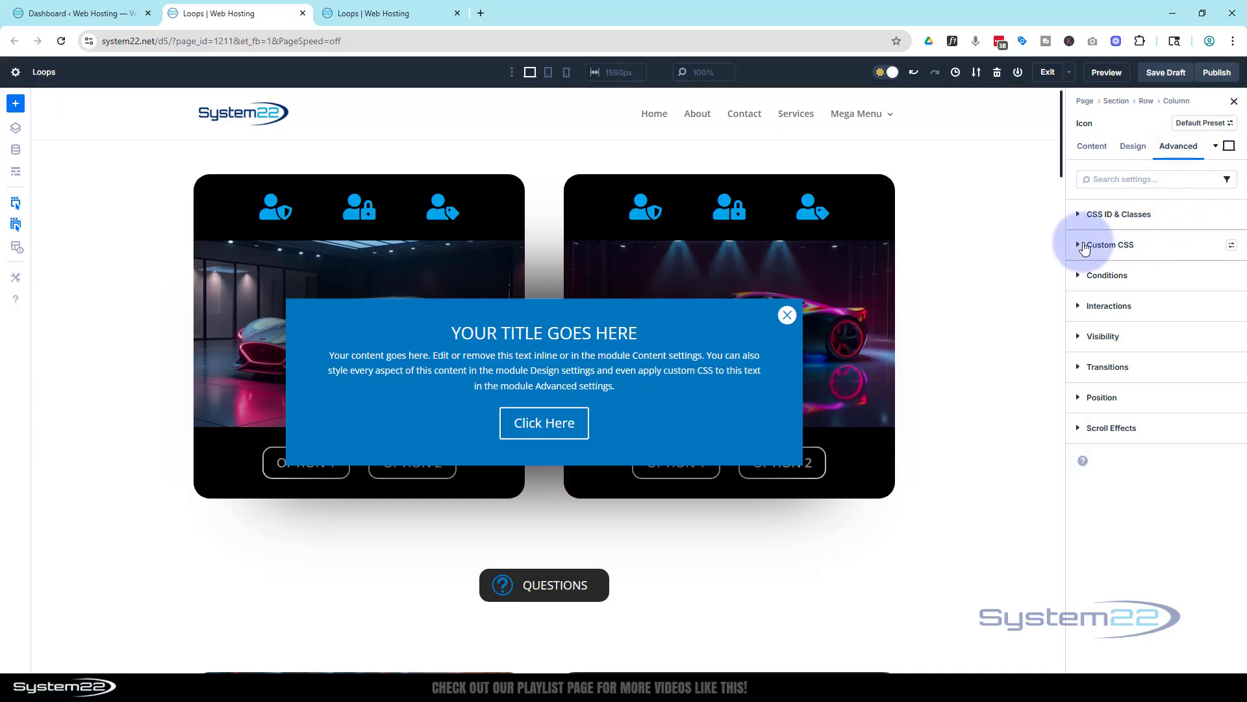
left_click(1082, 247)
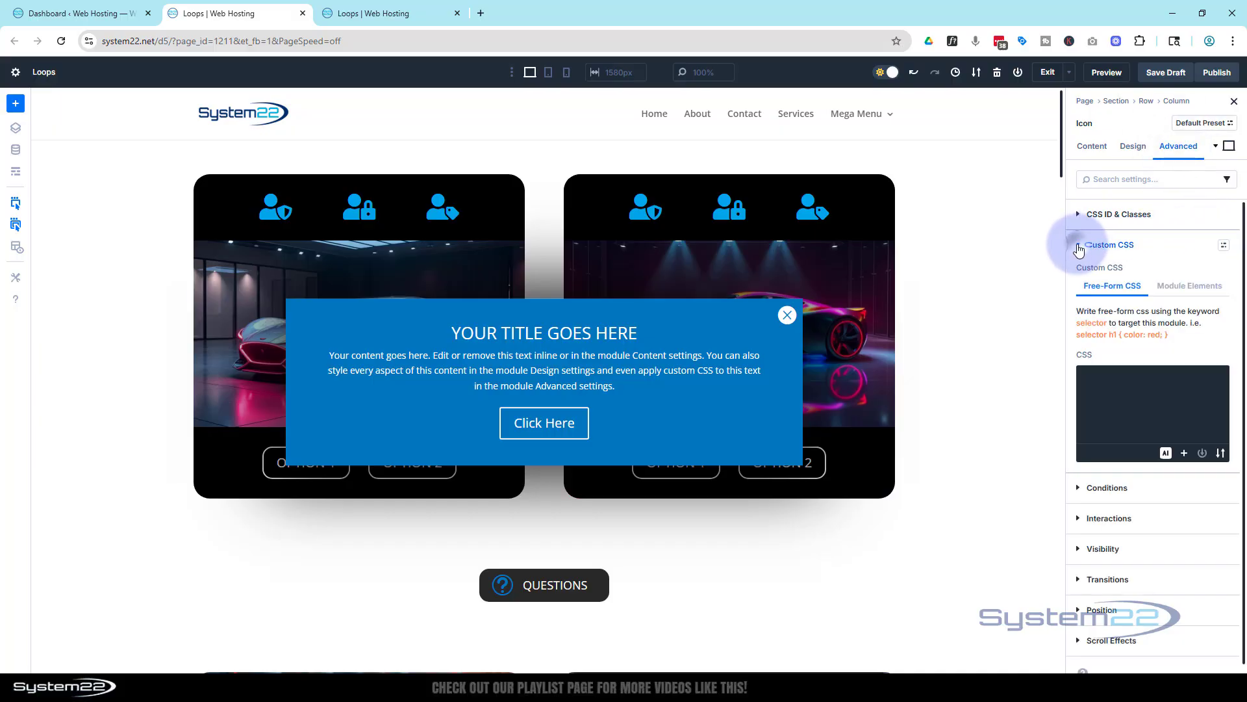
left_click(1191, 288)
scroll(1103, 395, "down", 2)
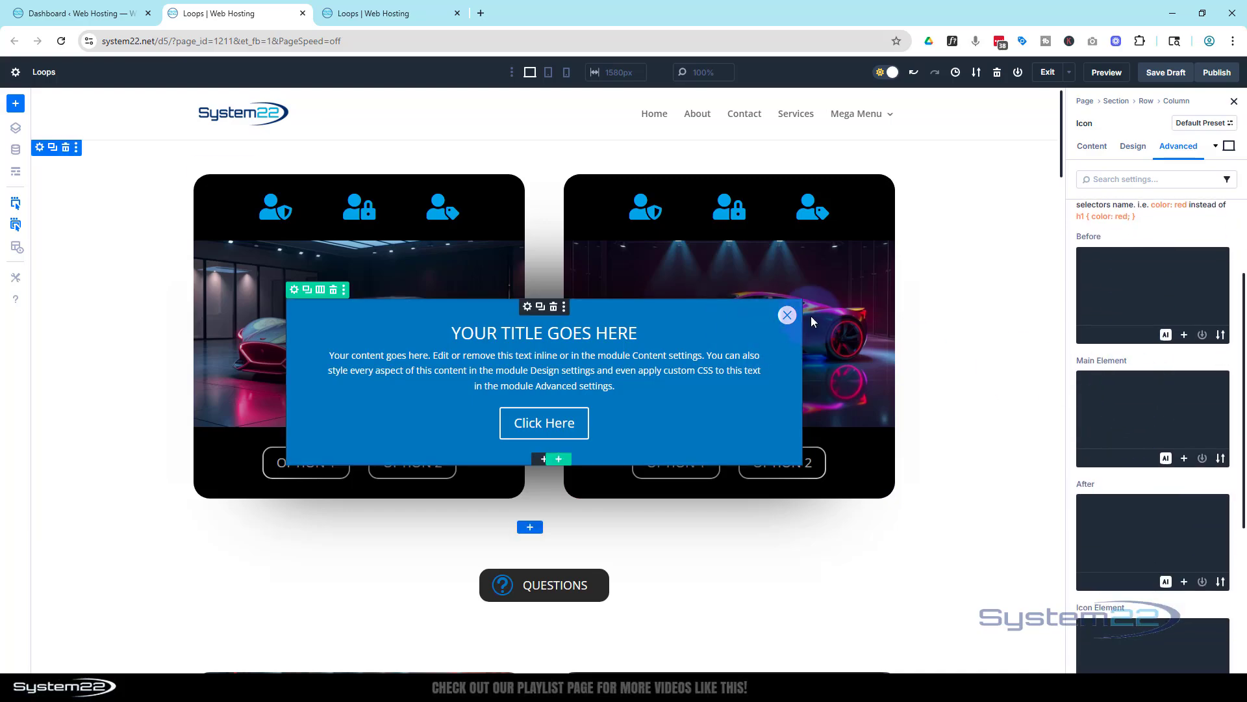
left_click(1108, 415)
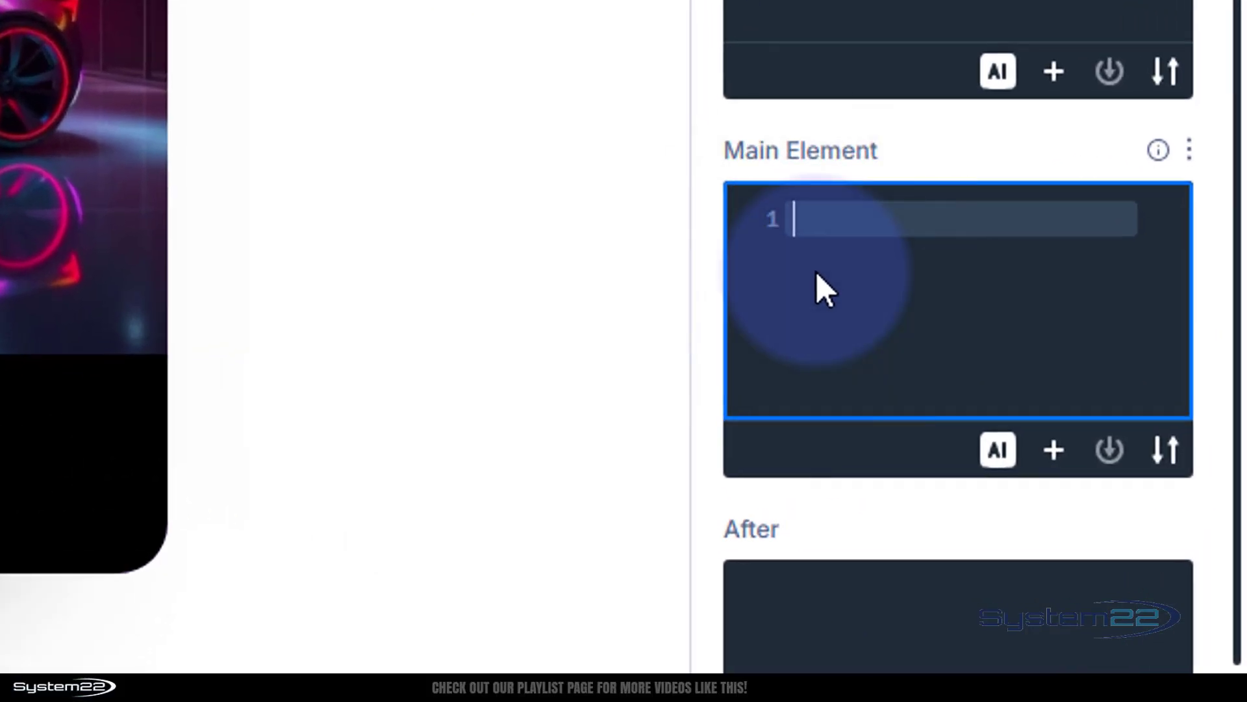
type("cu")
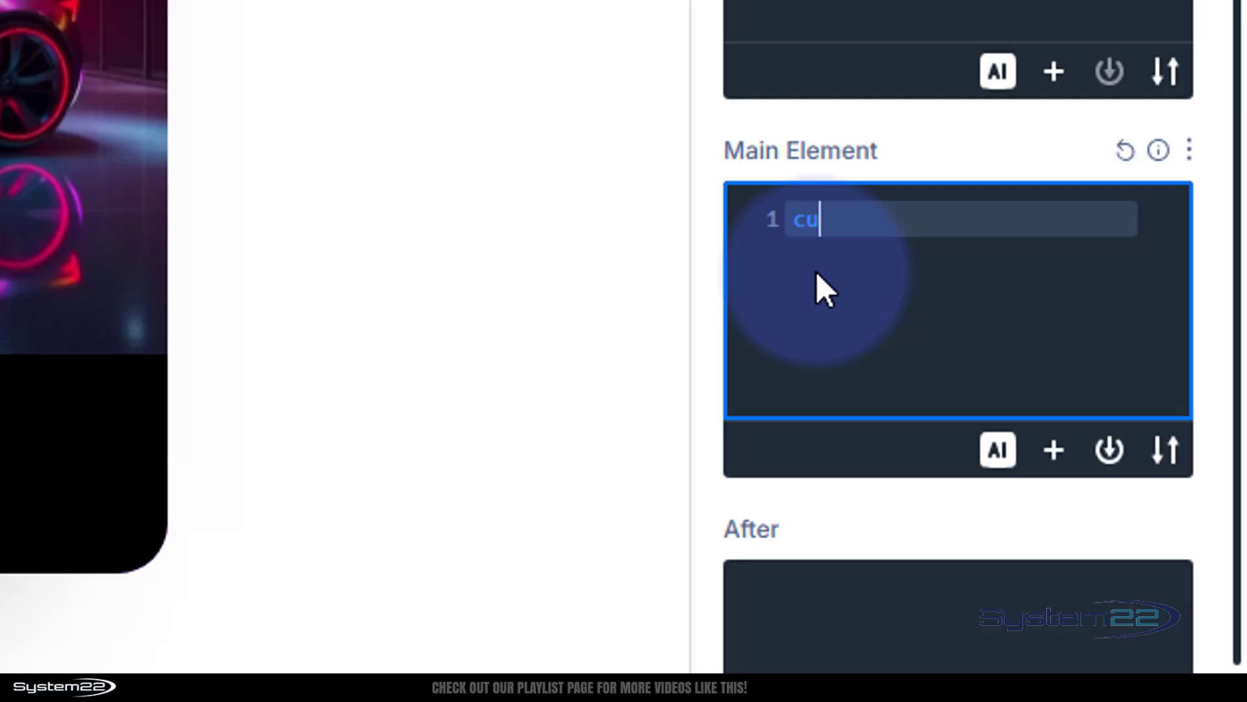
type("rsor")
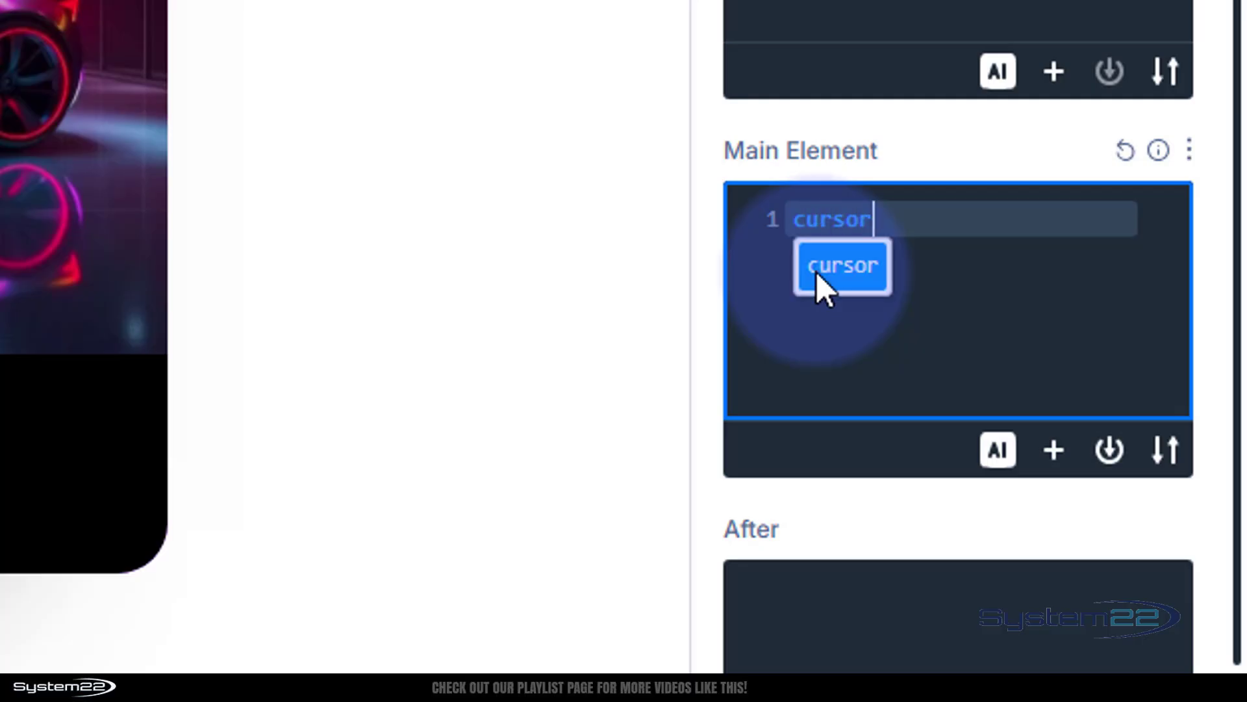
type(":poi")
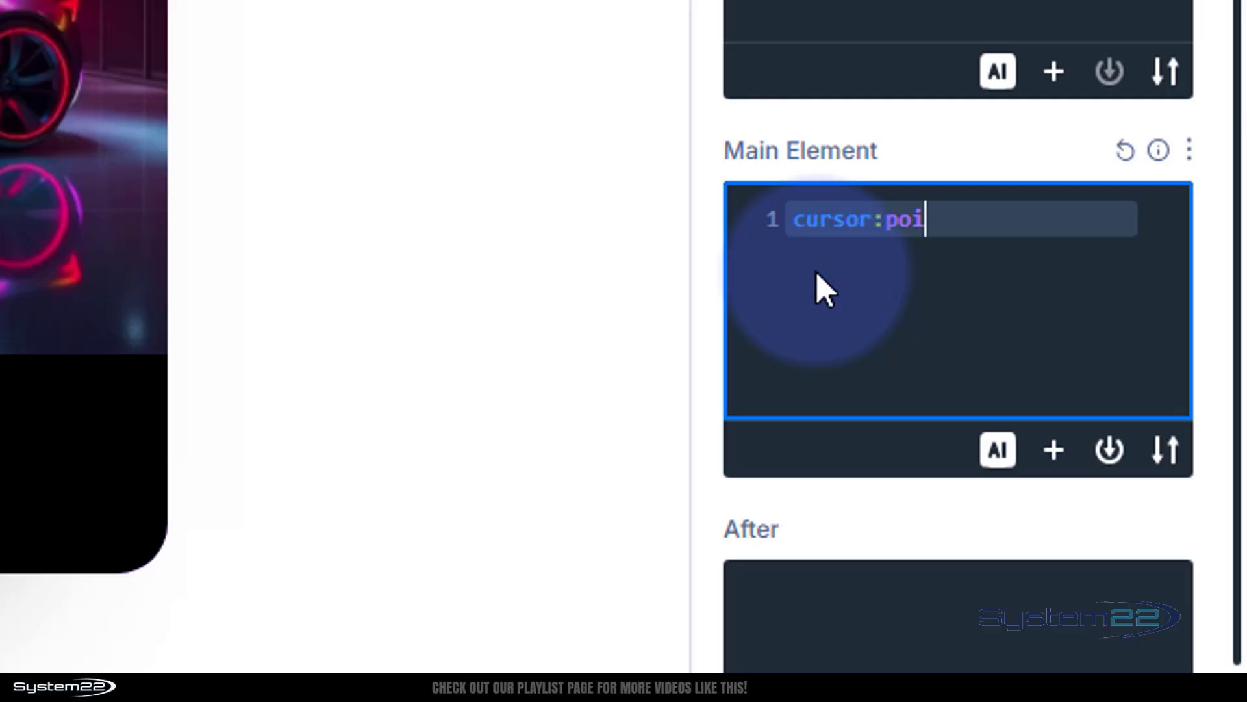
type("nter")
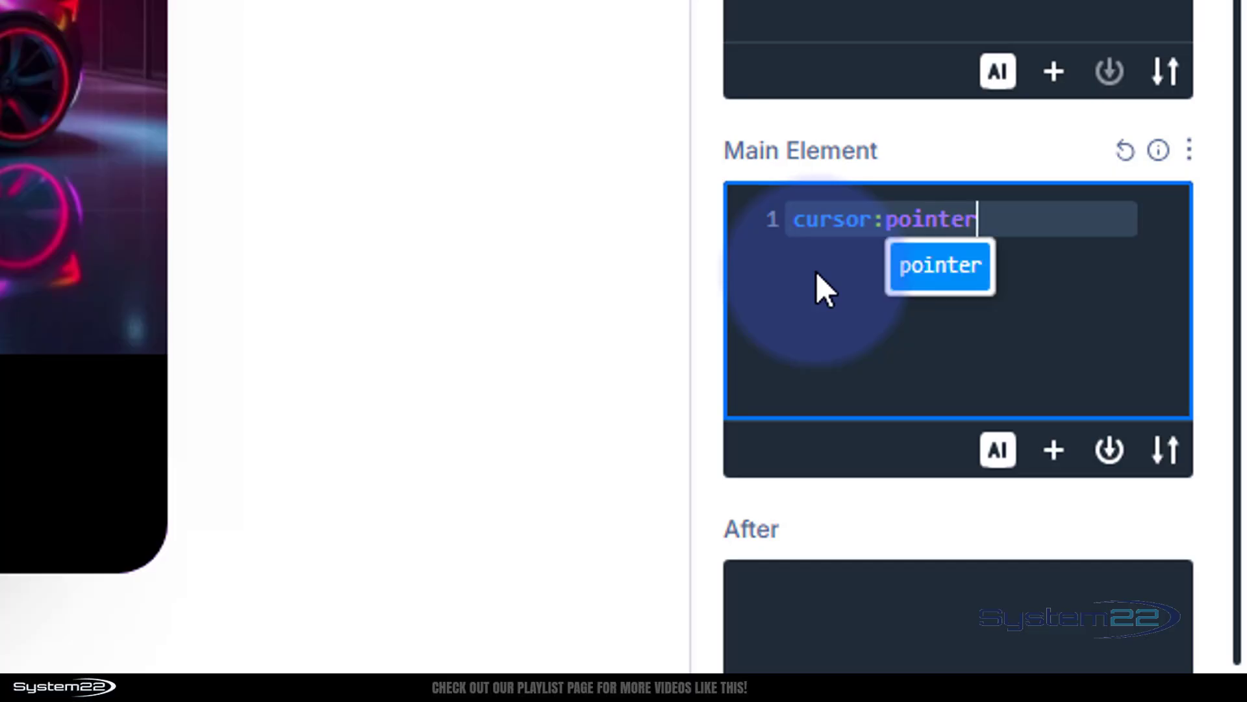
type(";")
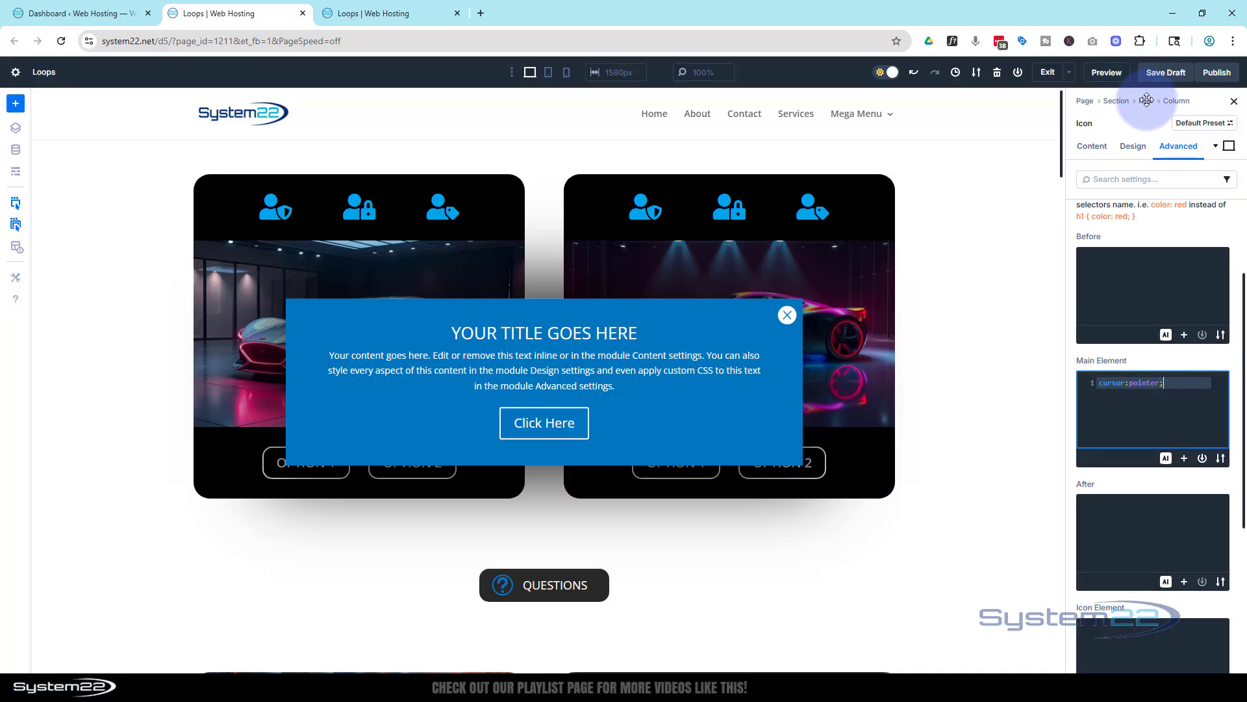
left_click(1173, 72)
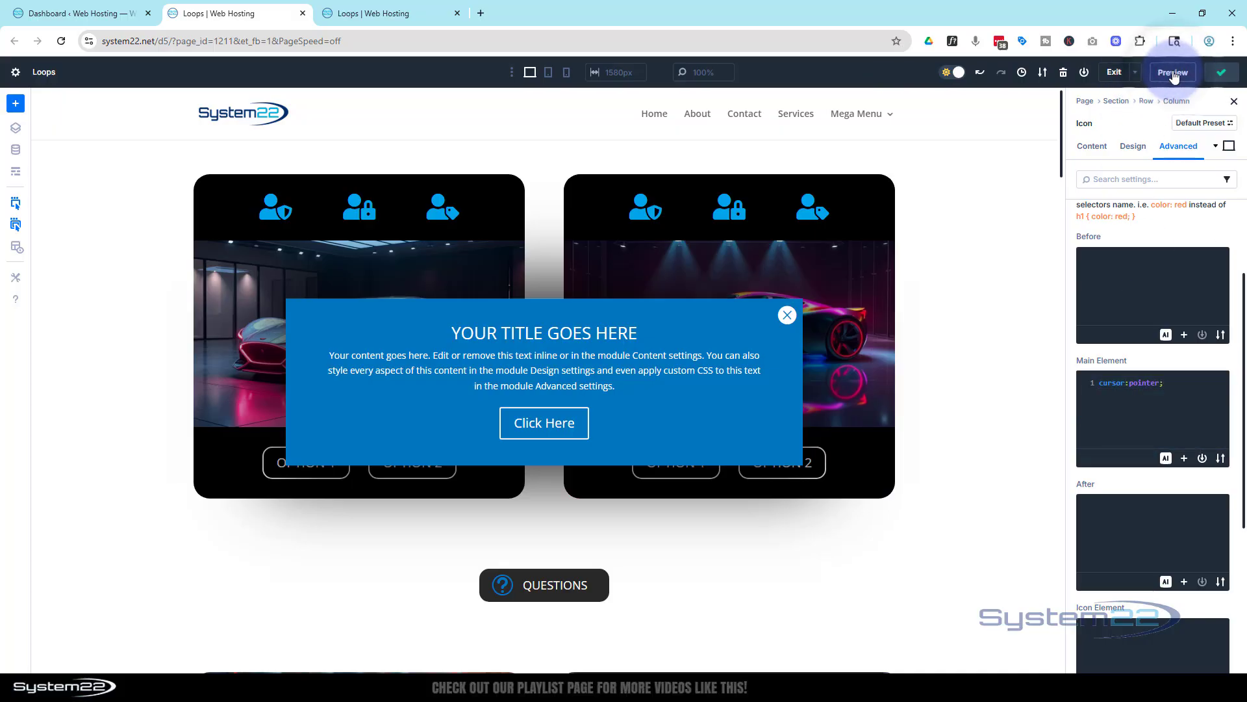
Retest the popup in the page preview by reloading the page and closing the popup with its icon several times.
left_click(370, 13)
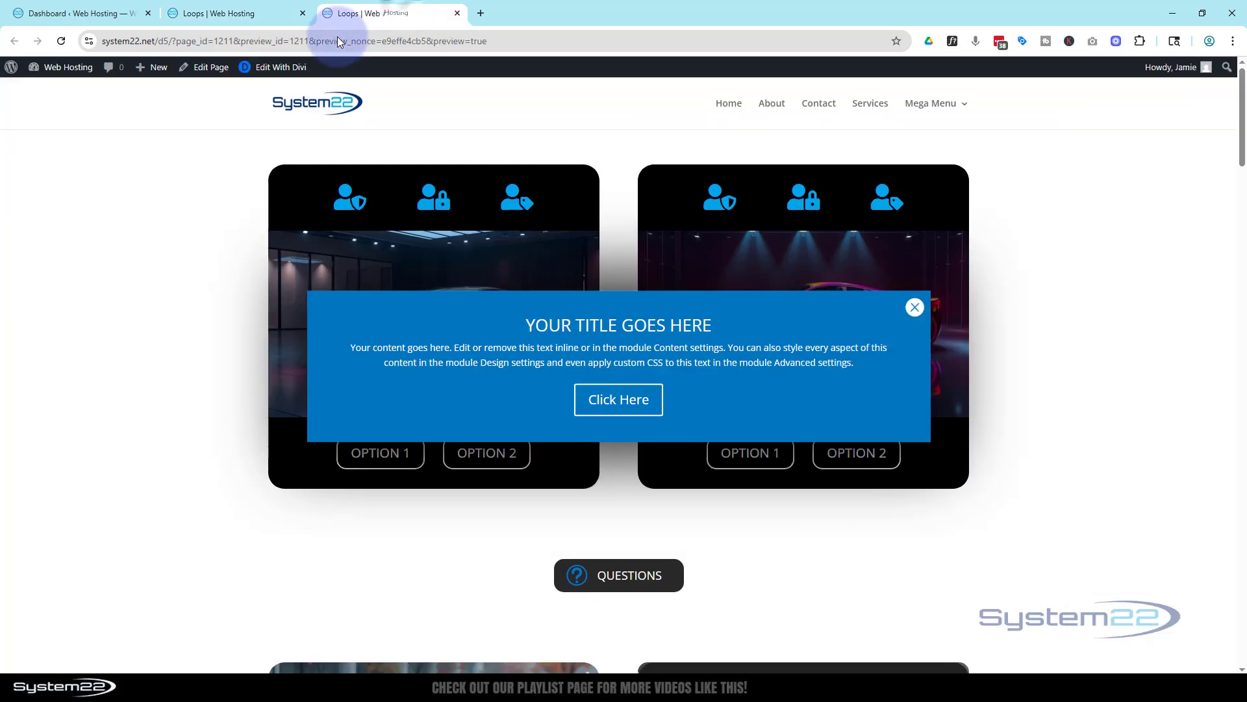
left_click(60, 43)
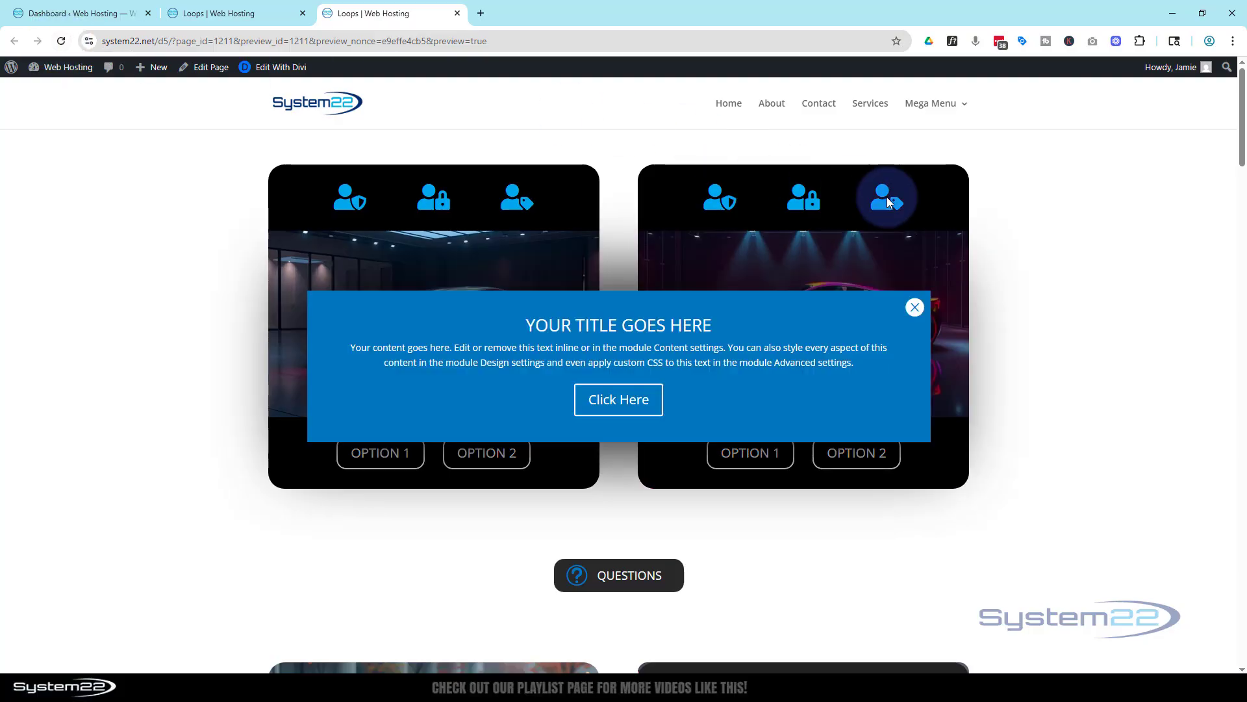
left_click(915, 309)
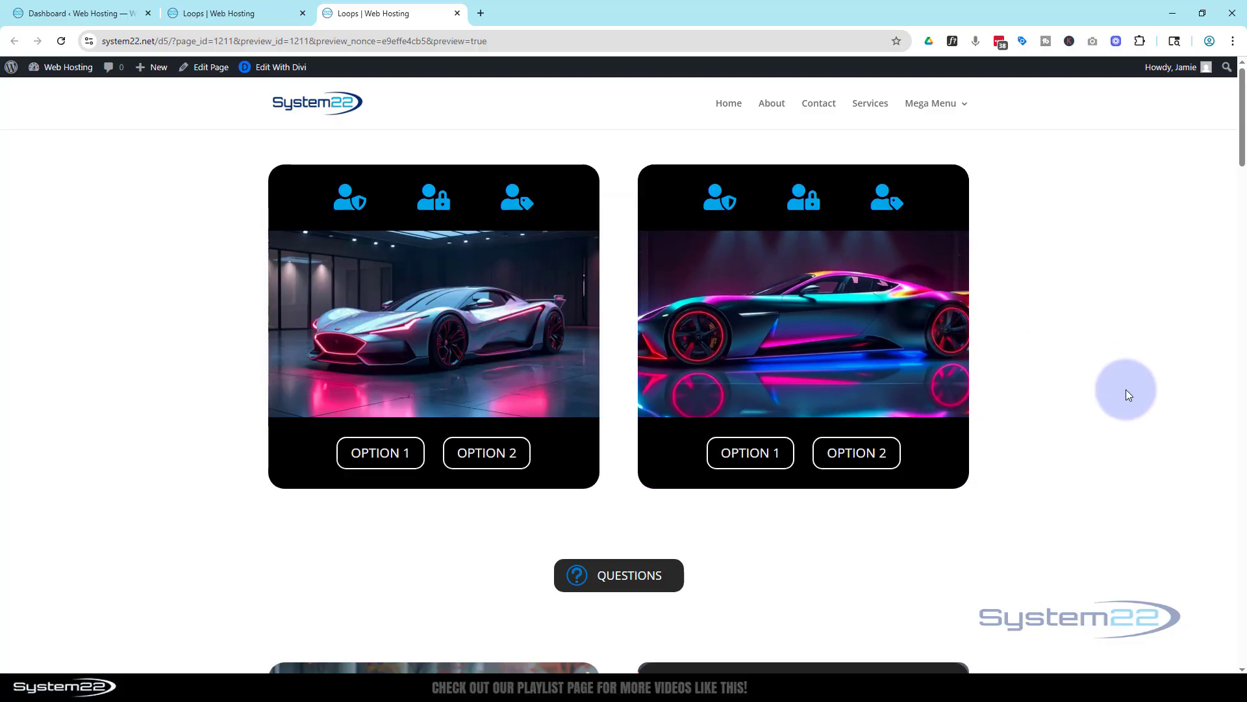
left_click(61, 41)
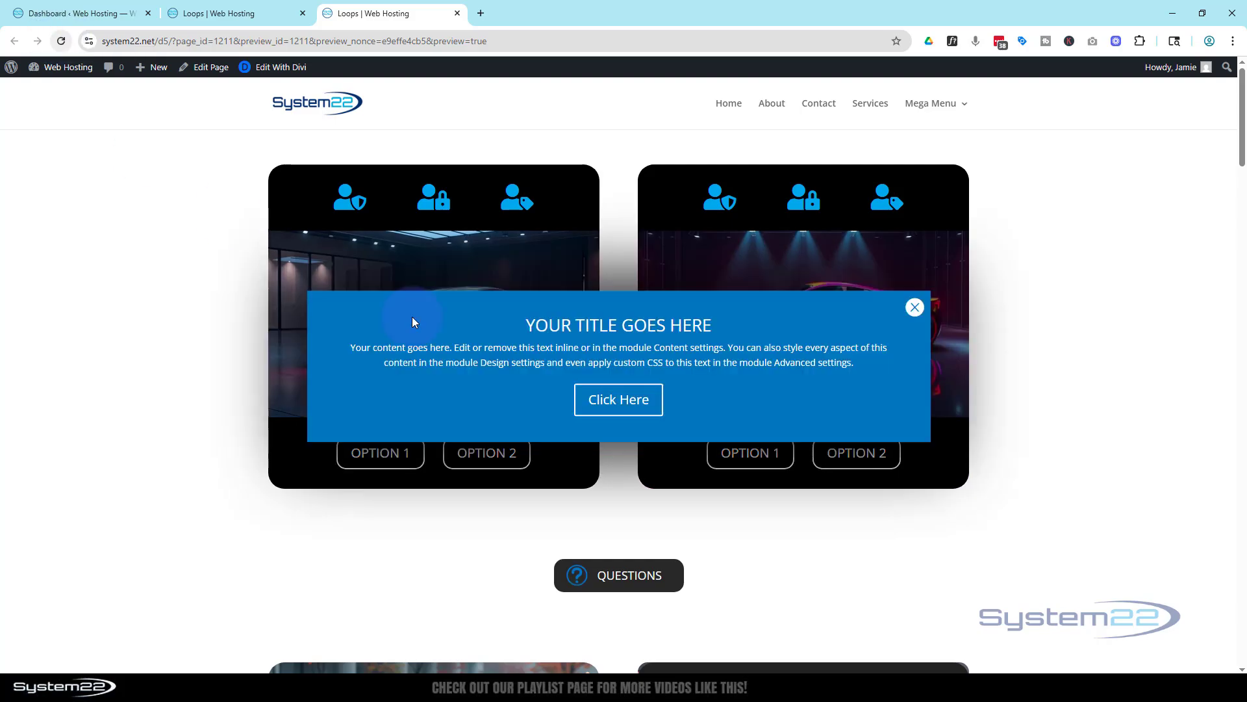
left_click(916, 311)
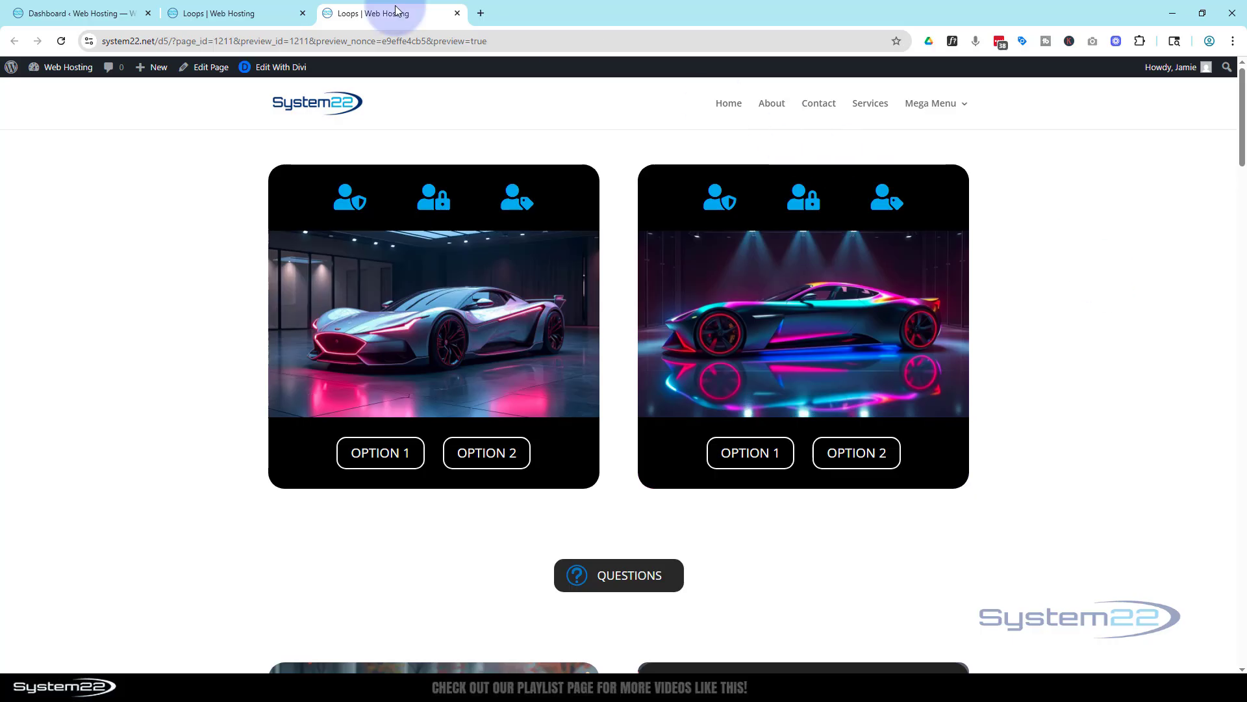
left_click(59, 42)
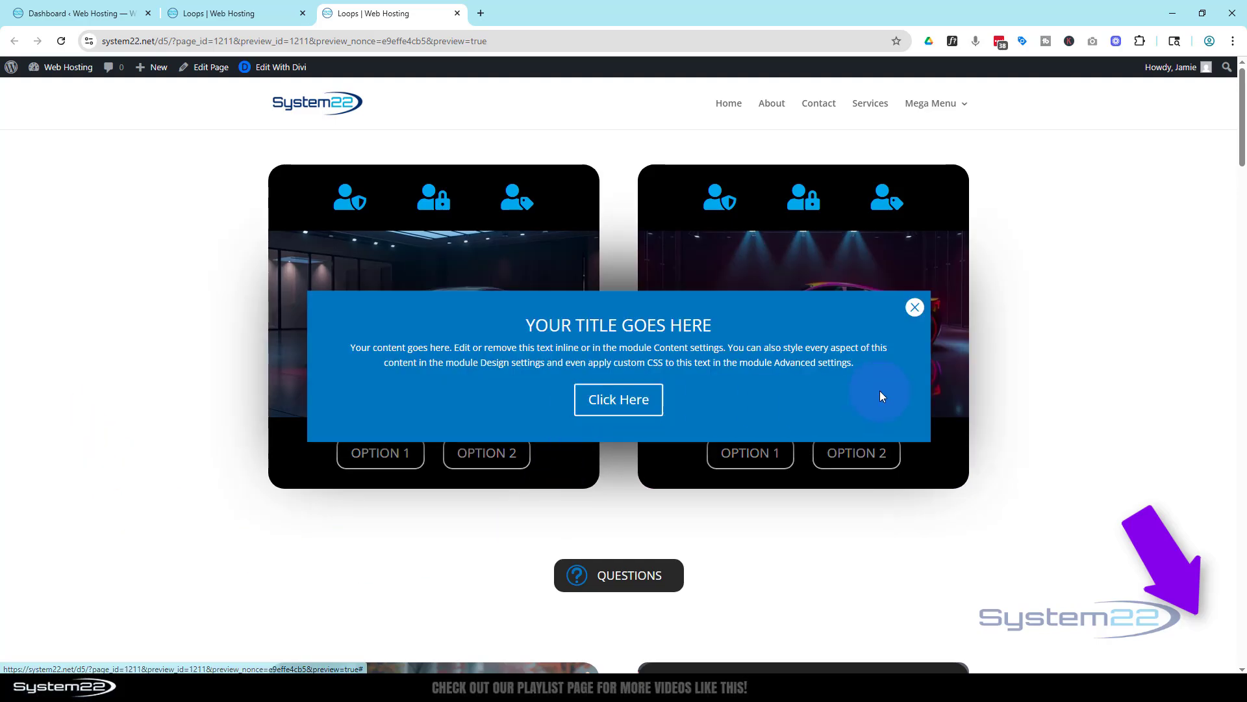
left_click(915, 308)
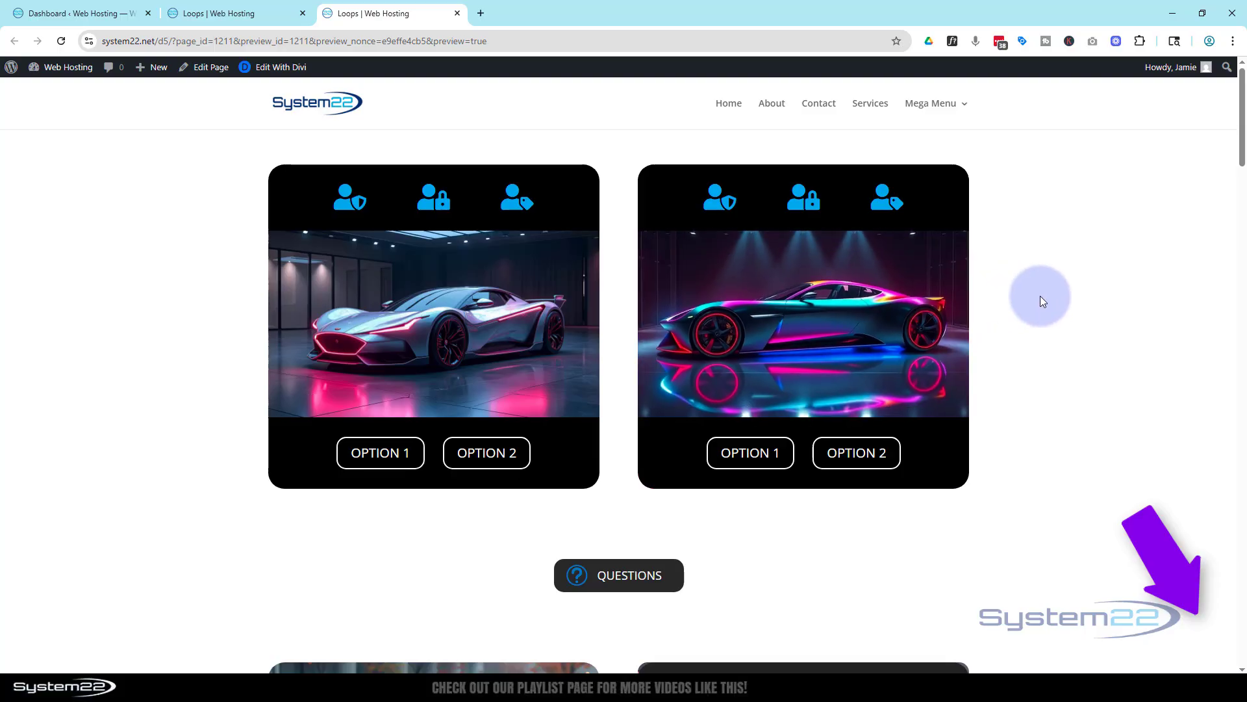